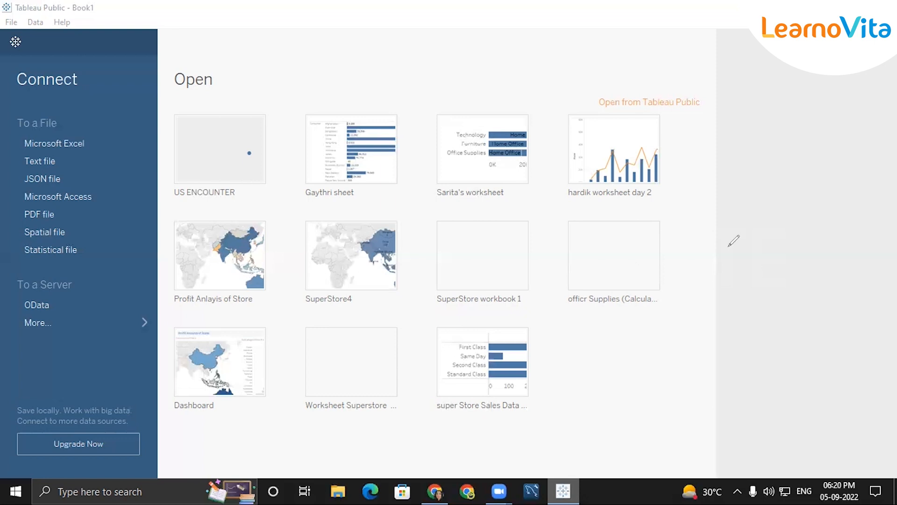
Hand-sketch two table schemas with headings, column letters and a dividing line below the thumbnails
mouse_move(612, 199)
mouse_down()
mouse_move(620, 211)
mouse_move(609, 211)
mouse_up()
mouse_move(666, 202)
mouse_down()
mouse_move(666, 214)
mouse_move(665, 205)
mouse_move(667, 213)
mouse_move(717, 211)
mouse_up()
mouse_move(641, 164)
mouse_down()
mouse_move(650, 165)
mouse_move(653, 196)
mouse_move(667, 186)
mouse_up()
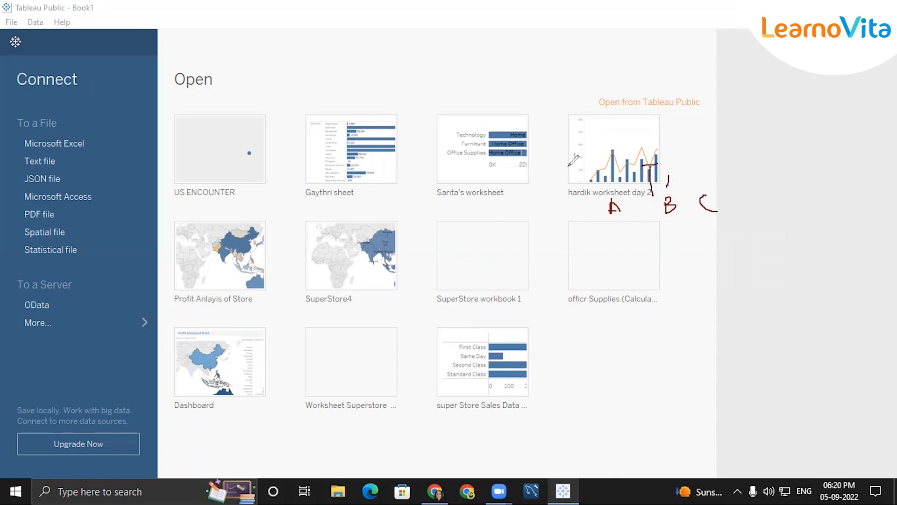
mouse_move(778, 140)
mouse_down()
mouse_move(794, 139)
mouse_move(789, 147)
mouse_move(822, 163)
mouse_move(853, 162)
mouse_up()
mouse_move(784, 196)
mouse_down()
mouse_move(784, 207)
mouse_move(792, 192)
mouse_move(783, 216)
mouse_up()
mouse_move(835, 193)
mouse_down()
mouse_move(817, 196)
mouse_move(835, 214)
mouse_move(867, 219)
mouse_up()
drag(733, 147, 730, 208)
drag(727, 336, 728, 369)
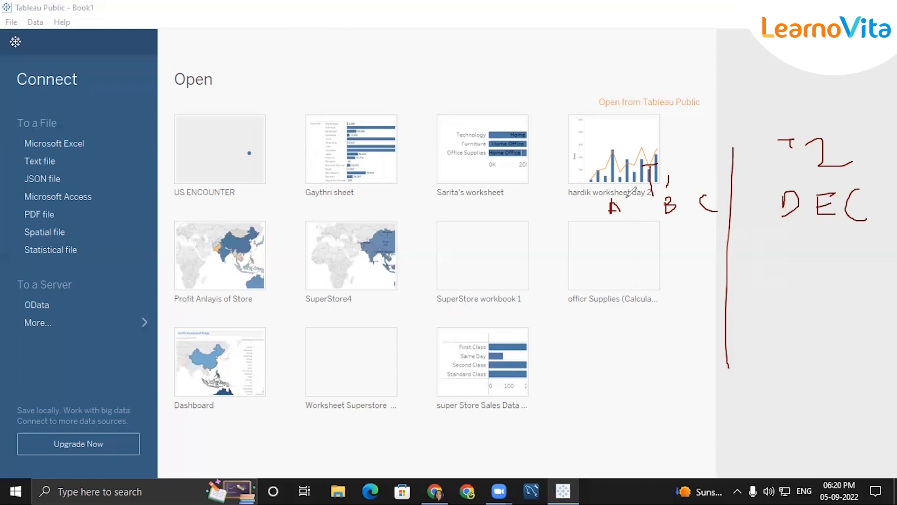
Draw a fresh A linked to B under the hardik thumbnail
mouse_move(626, 199)
mouse_down()
mouse_move(615, 227)
mouse_move(658, 210)
mouse_up()
mouse_move(658, 196)
mouse_down()
mouse_move(670, 203)
mouse_move(658, 208)
mouse_move(689, 210)
mouse_up()
mouse_move(799, 185)
mouse_down()
mouse_move(795, 209)
mouse_move(842, 207)
mouse_move(864, 189)
mouse_move(849, 208)
mouse_move(891, 207)
mouse_up()
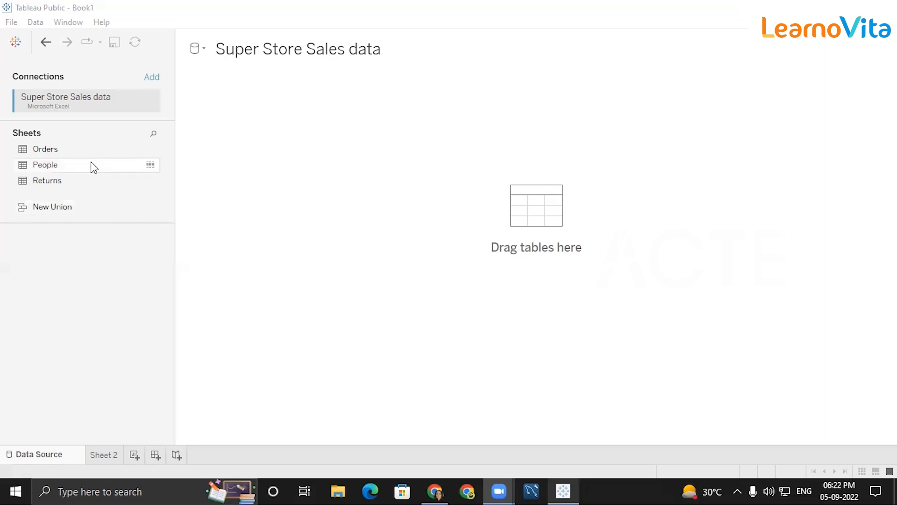
Add the Orders sheet to the data canvas and open Sheet 2
drag(52, 151, 200, 140)
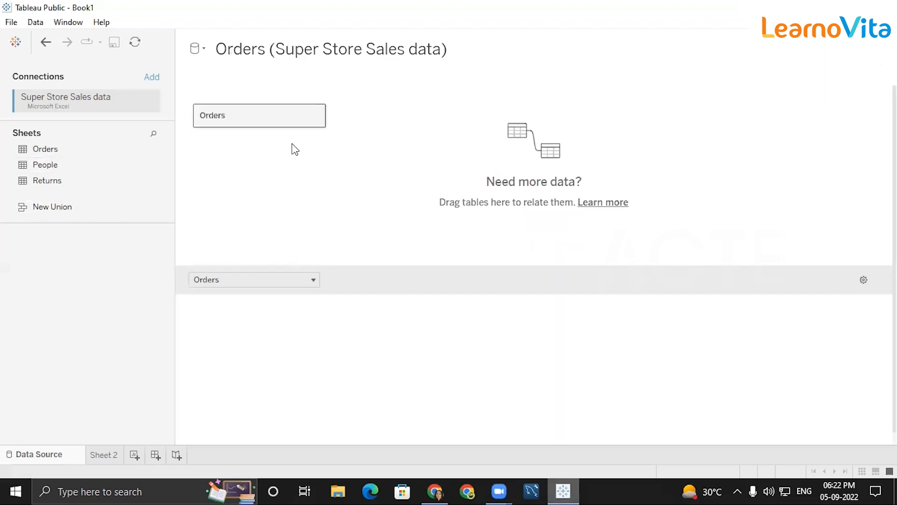
click(107, 453)
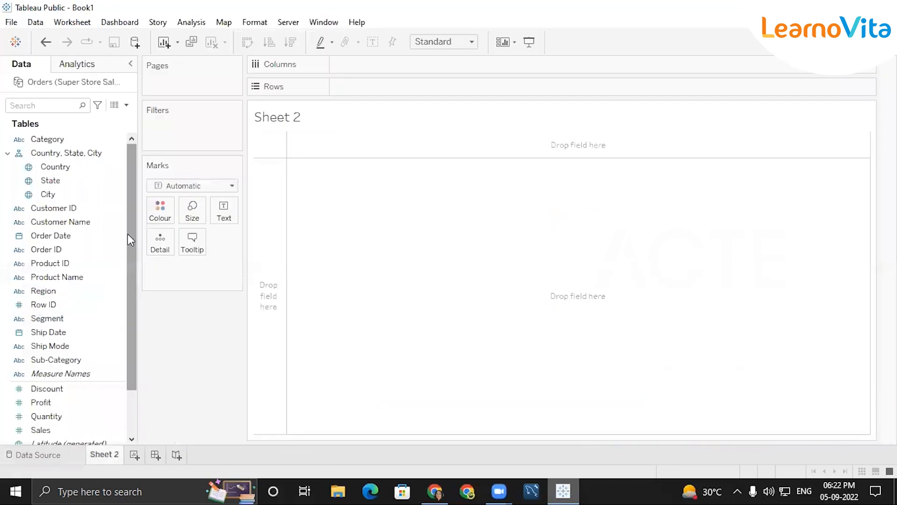
Browse the Orders fields in the Data pane, selecting Order Date
drag(129, 231, 130, 324)
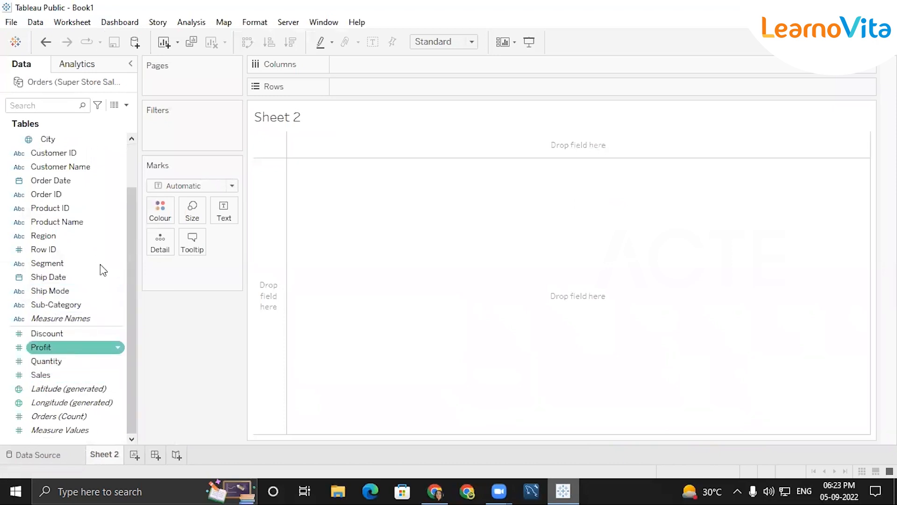
click(132, 152)
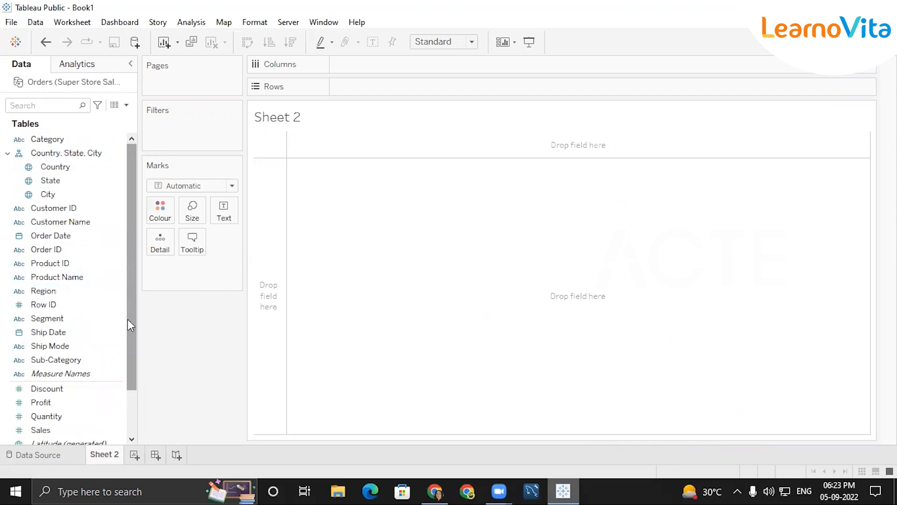
drag(127, 306, 116, 362)
drag(128, 315, 132, 281)
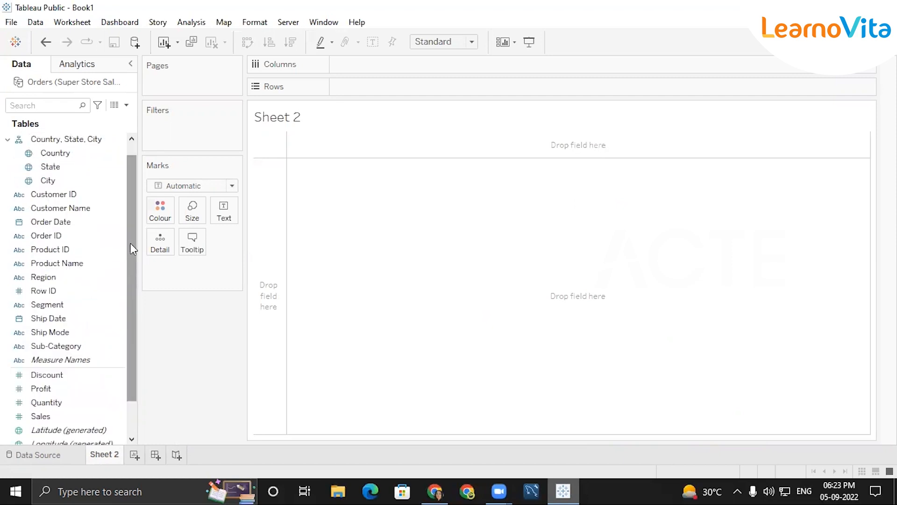
drag(134, 249, 121, 215)
drag(130, 270, 134, 298)
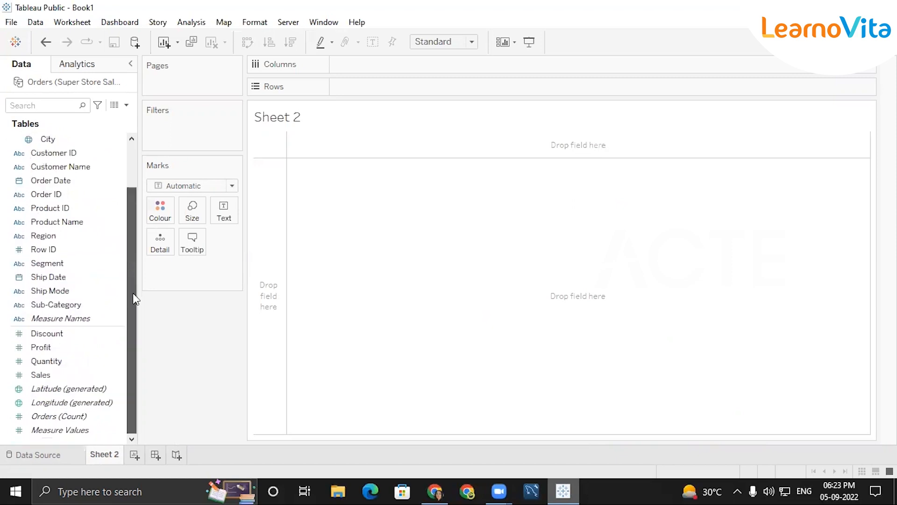
click(124, 182)
drag(130, 181, 128, 136)
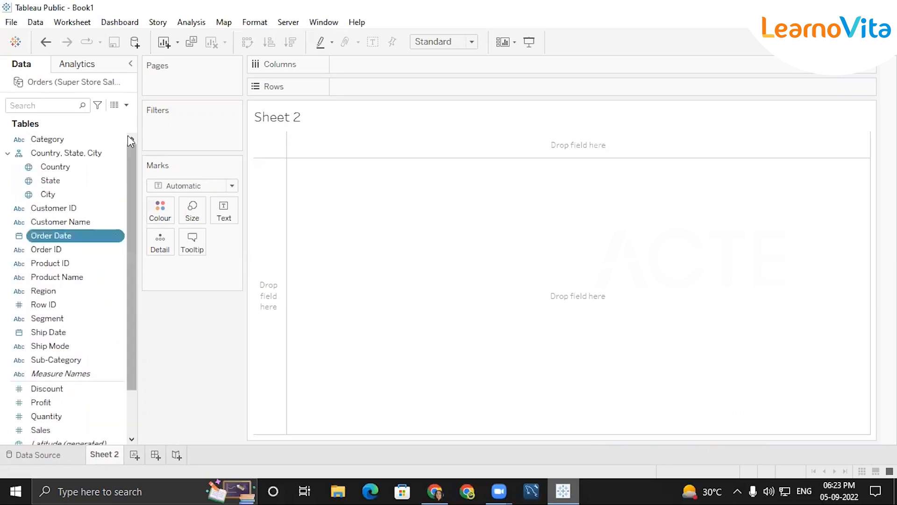
Create a new calculated field from the Data pane menu and reposition its editor
click(127, 105)
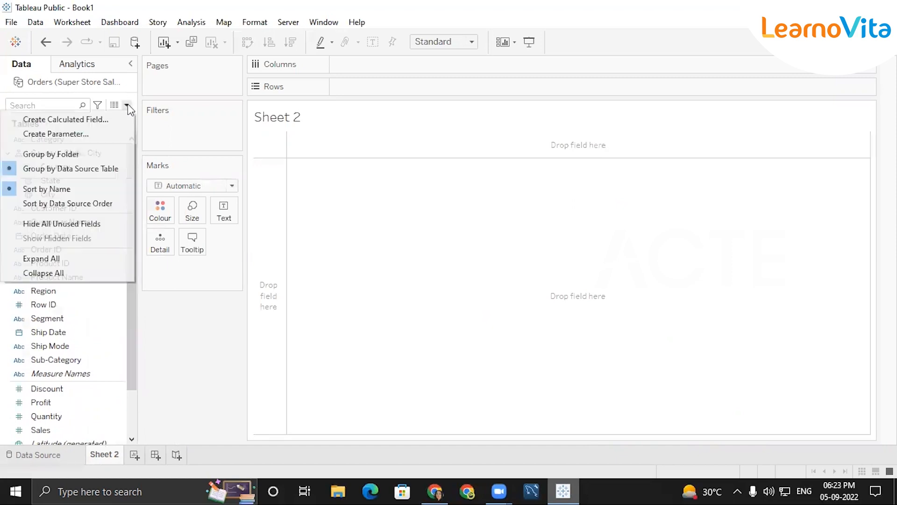
click(84, 119)
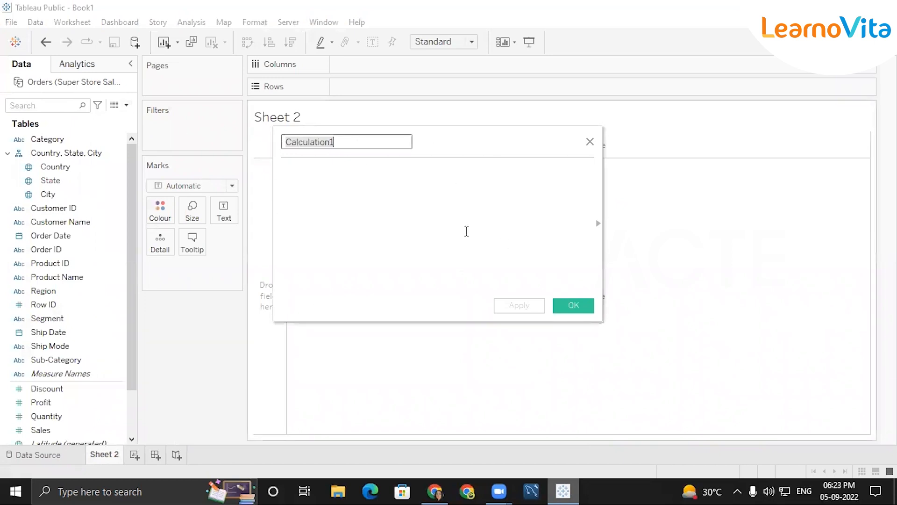
drag(428, 139, 374, 126)
Rename the calculation from Calculation1 to PS_Ratio
click(293, 127)
double_click(293, 127)
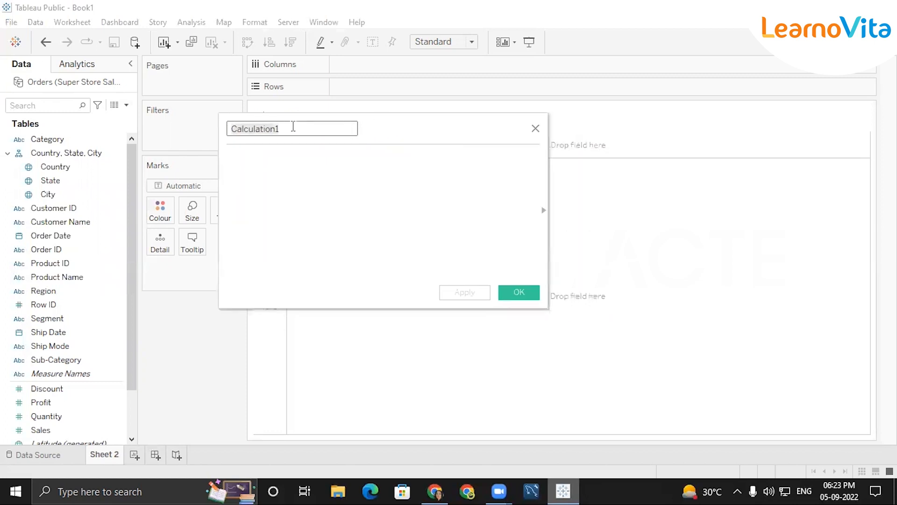
key(BackSpace)
text(P)
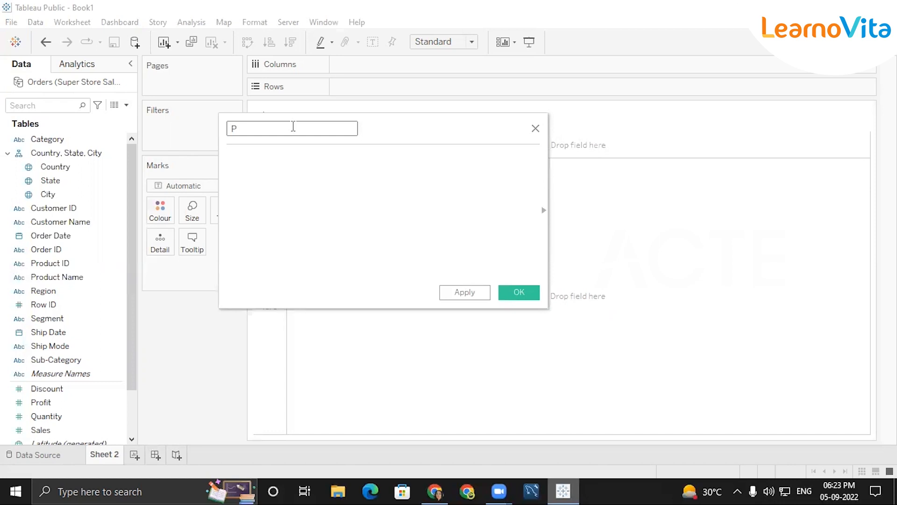
text(ro)
text(S Ra)
text(tion)
click(247, 127)
key(BackSpace)
text(_)
click(296, 160)
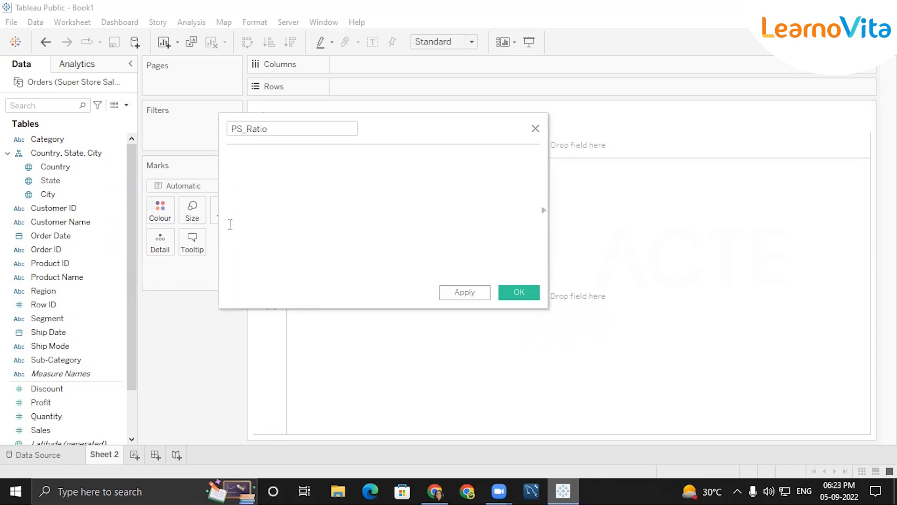
Enter the formula [Profit]/[Sales] and save the PS_Ratio calculated field
drag(37, 403, 246, 162)
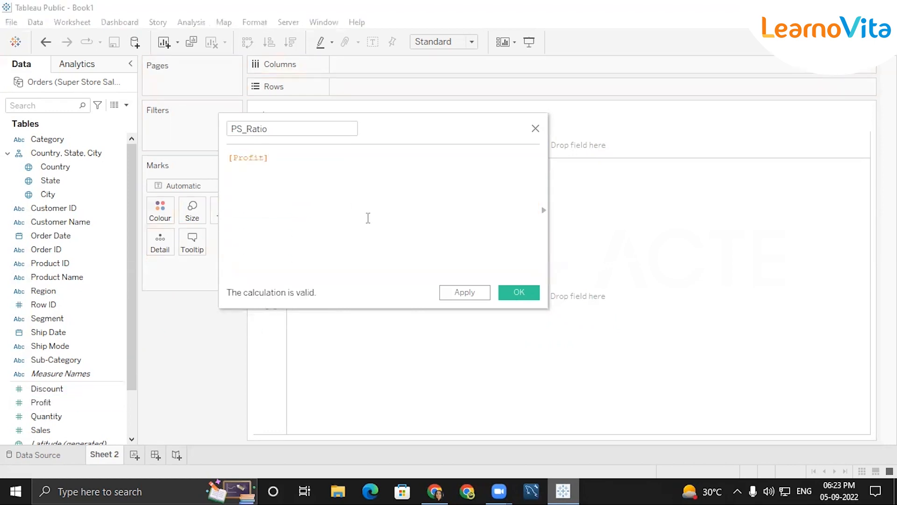
key(BackSpace)
key(BackSpace)
key(BackSpace)
key(BackSpace)
key(BackSpace)
key(BackSpace)
key(BackSpace)
key(BackSpace)
text(profity)
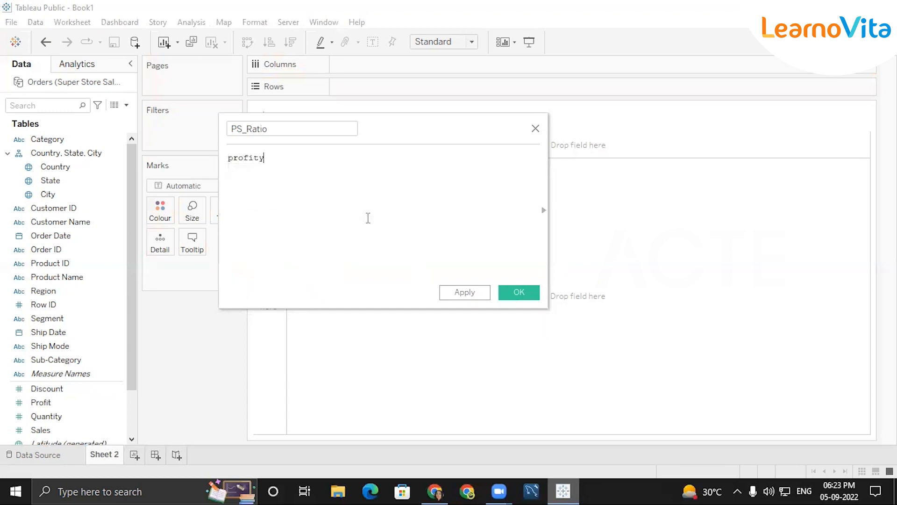
key(BackSpace)
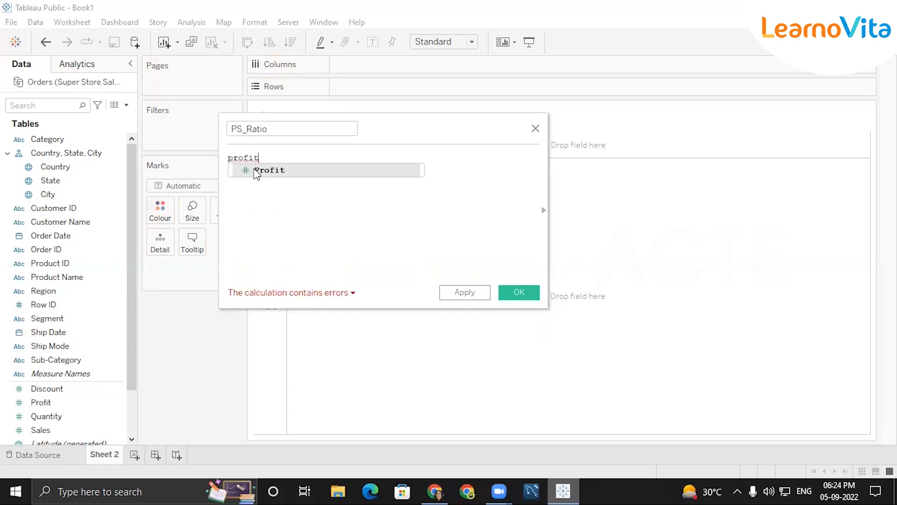
double_click(245, 171)
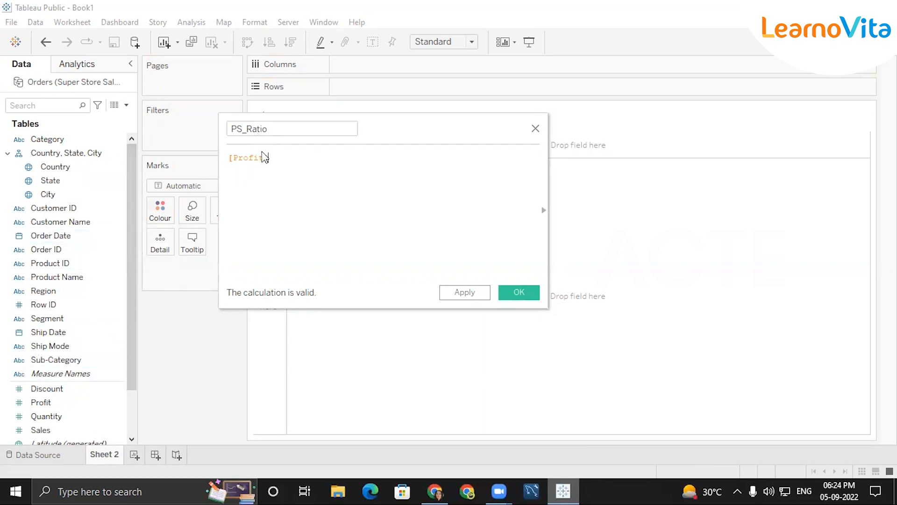
key(BackSpace)
key(BackSpace)
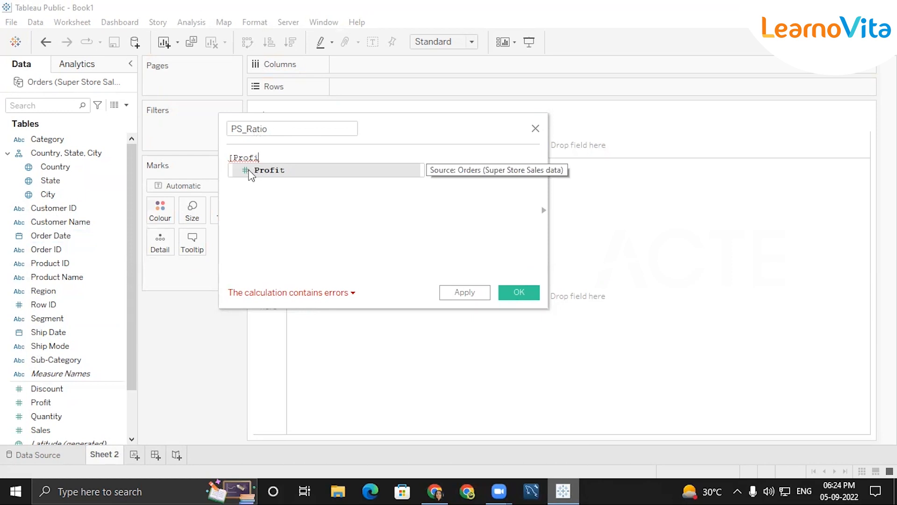
text(t)
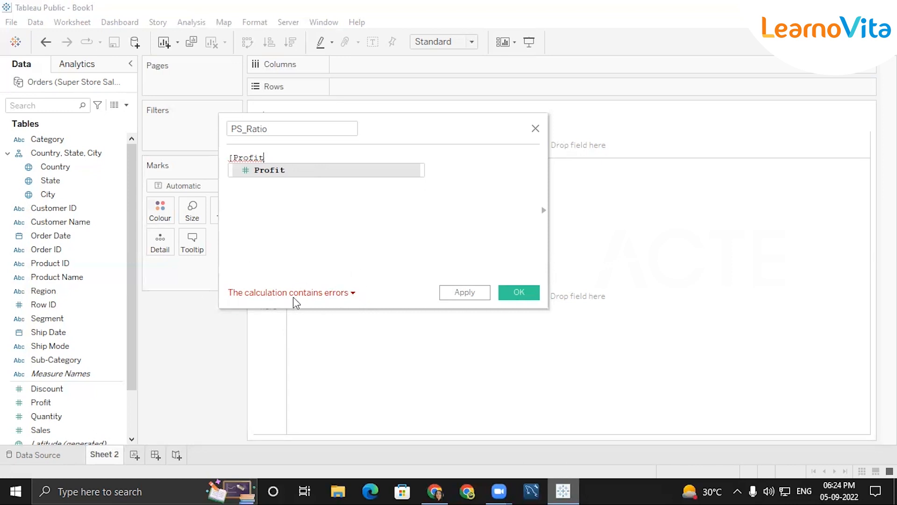
click(271, 170)
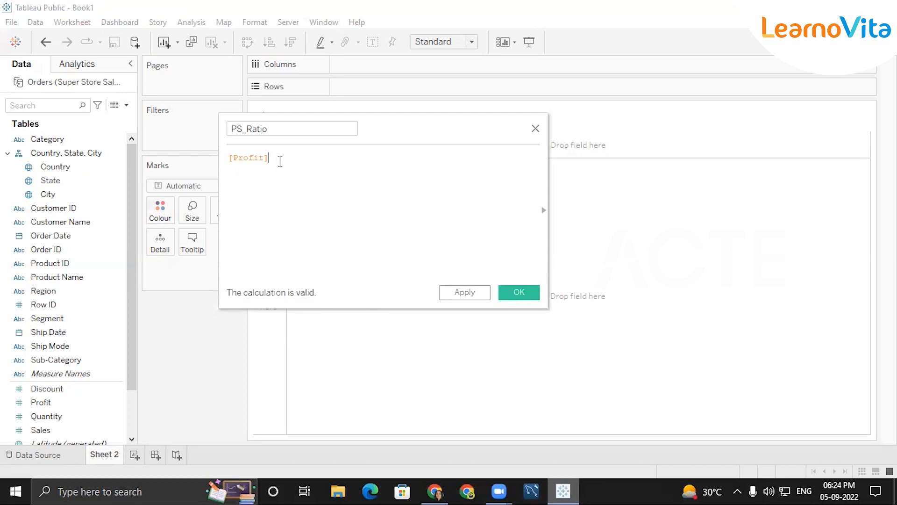
text(/)
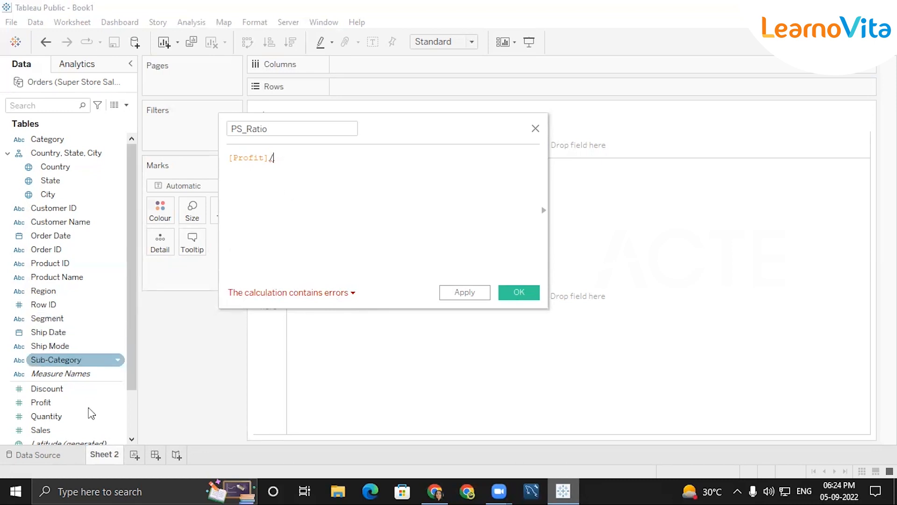
drag(66, 434, 323, 160)
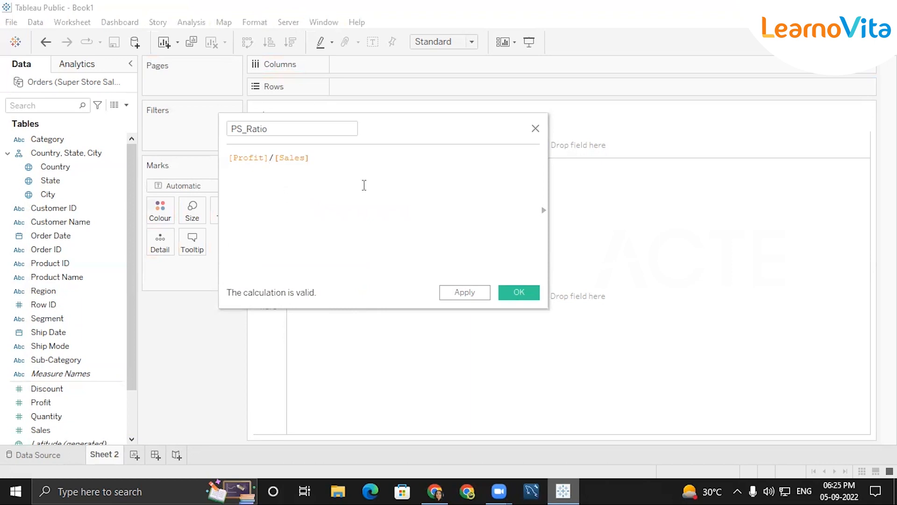
click(505, 294)
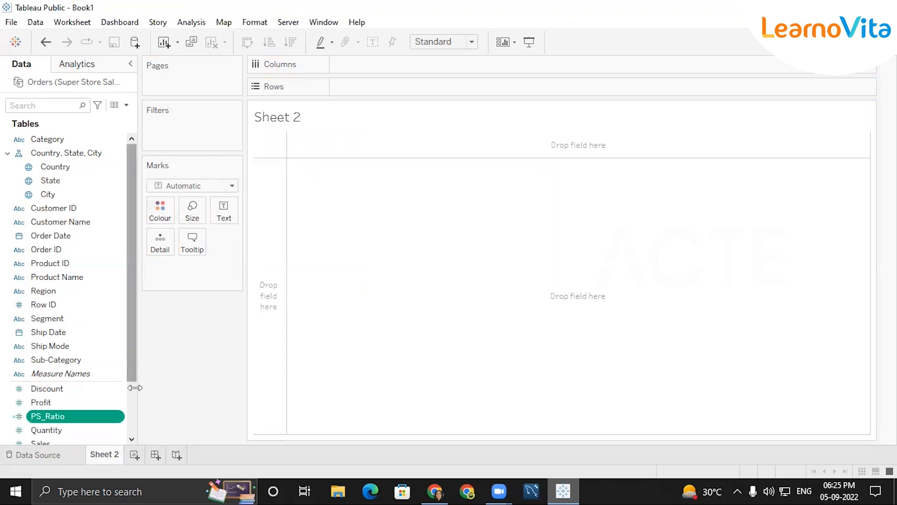
scroll(134, 385, down, 1)
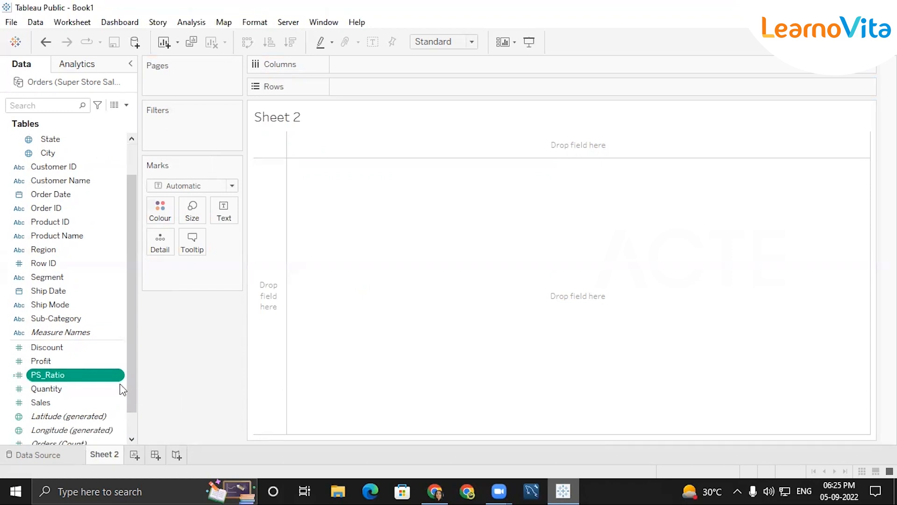
click(118, 199)
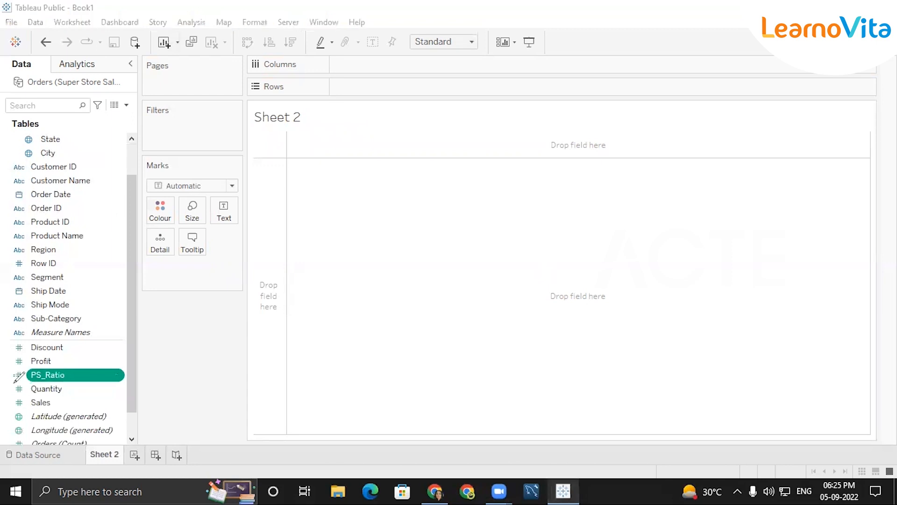
drag(10, 381, 15, 381)
drag(59, 378, 93, 362)
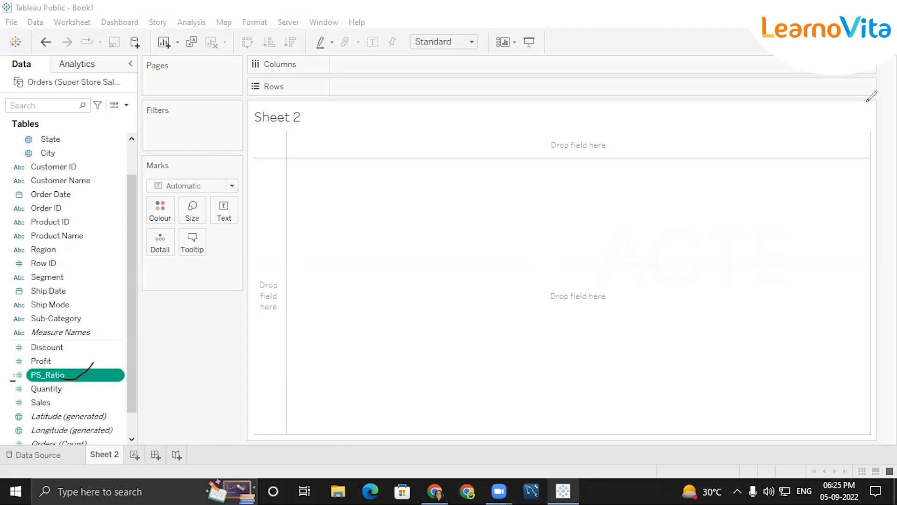
click(743, 71)
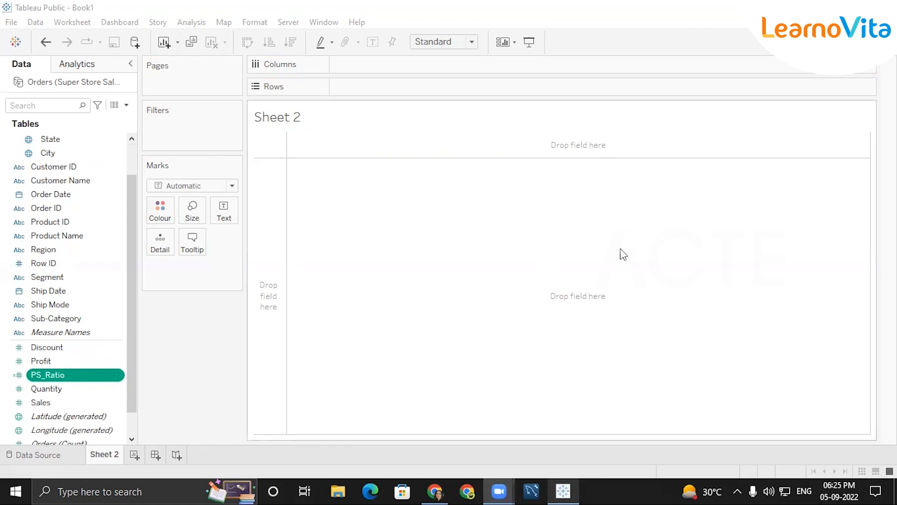
double_click(46, 279)
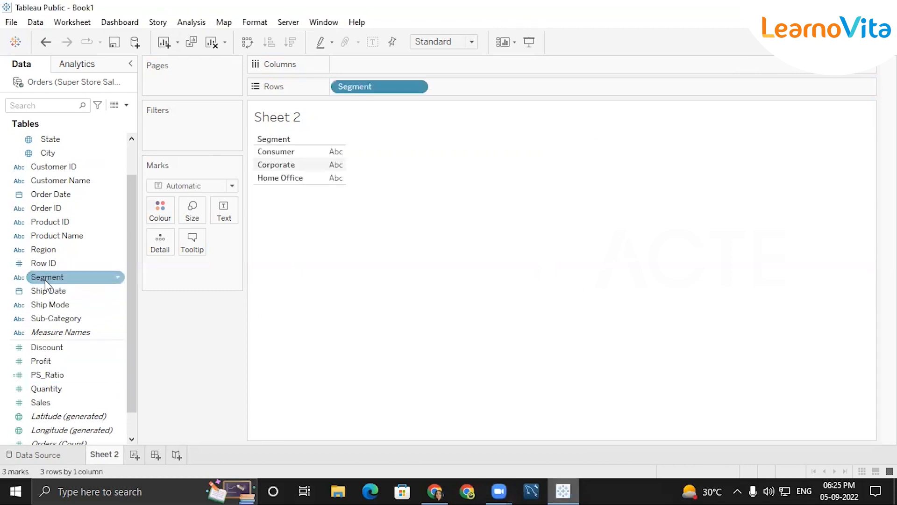
click(45, 374)
double_click(45, 375)
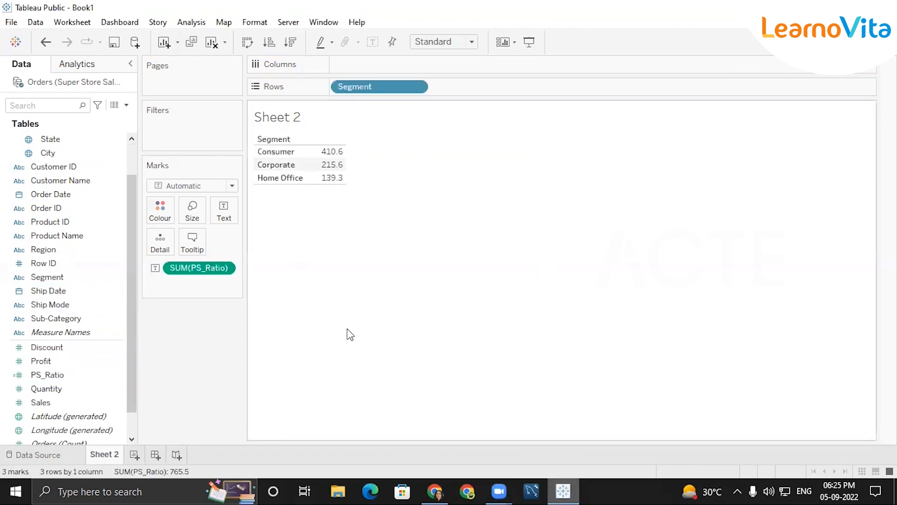
click(864, 42)
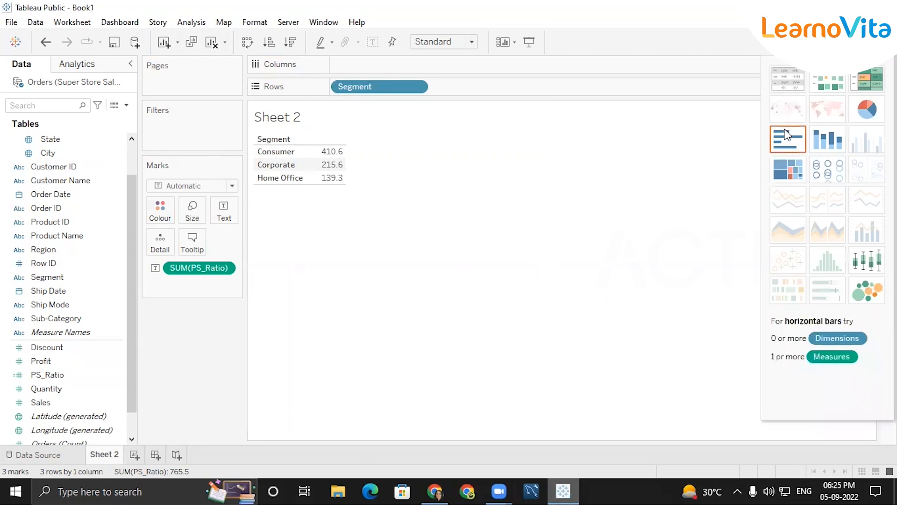
click(785, 140)
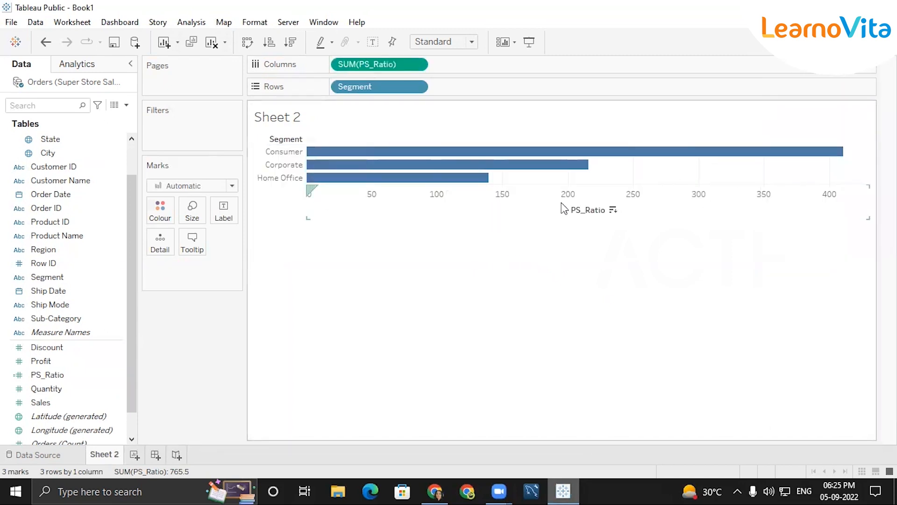
mouse_move(405, 169)
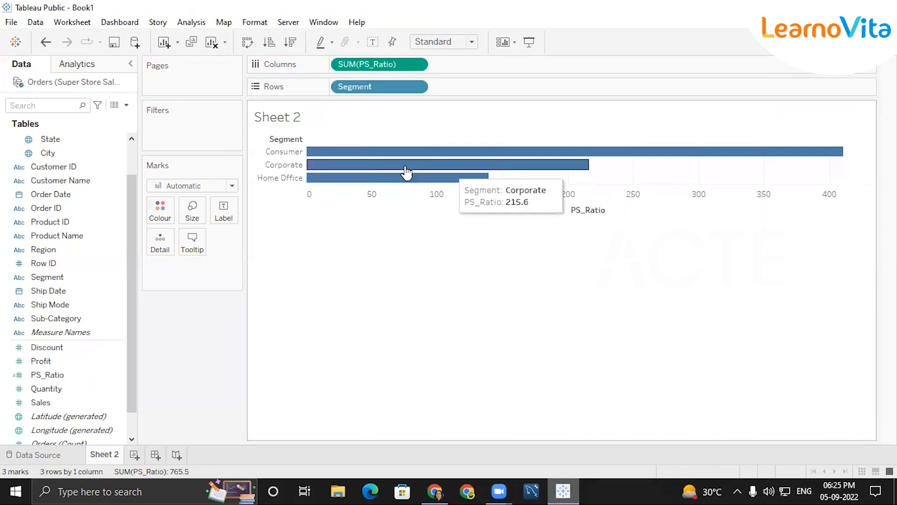
mouse_move(591, 156)
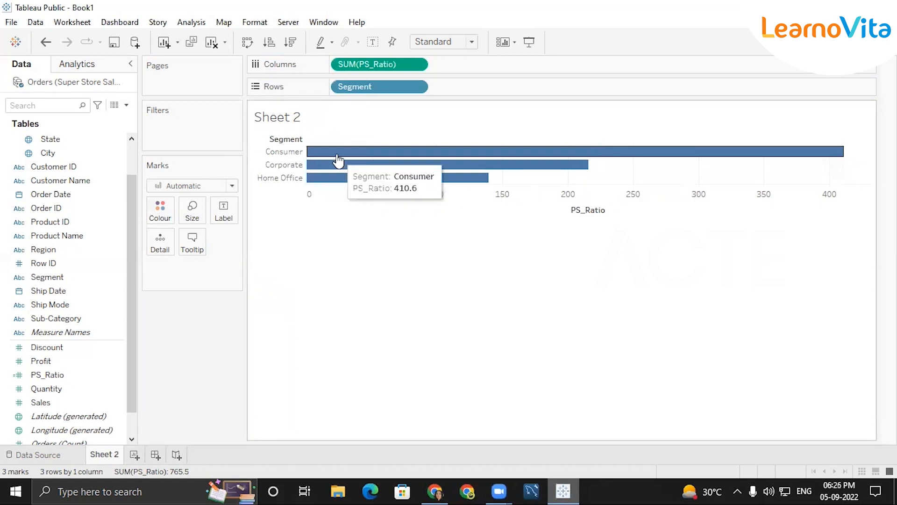
click(385, 77)
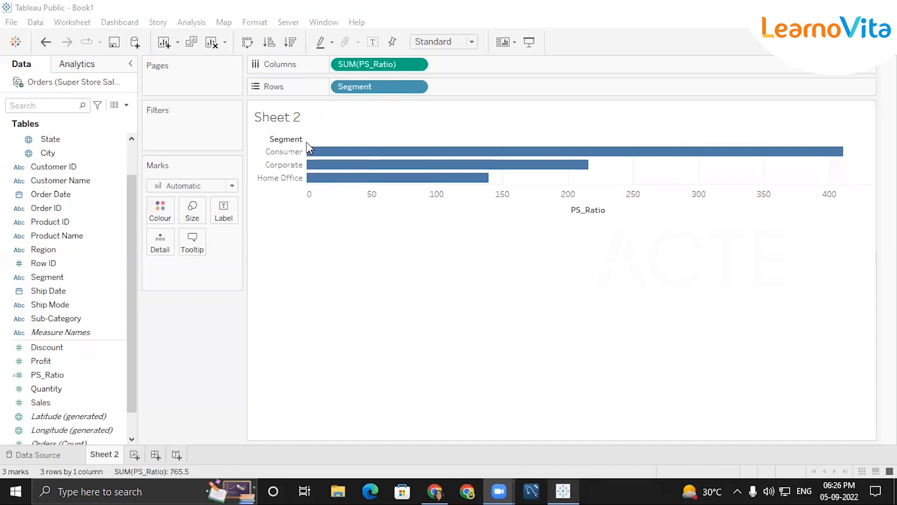
Type the note line '1)Analyze Regionwise Sales Rep Performance' below the chart
click(482, 276)
text(1))
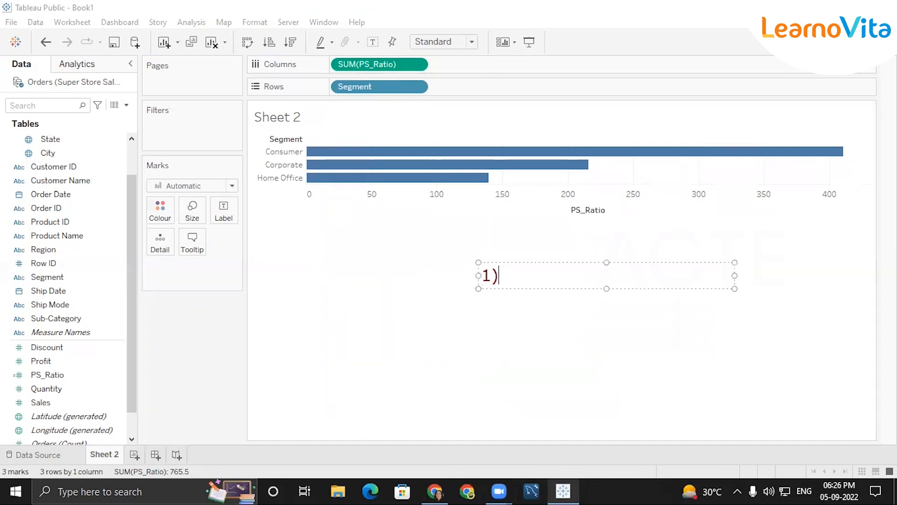
text(Analyze Re)
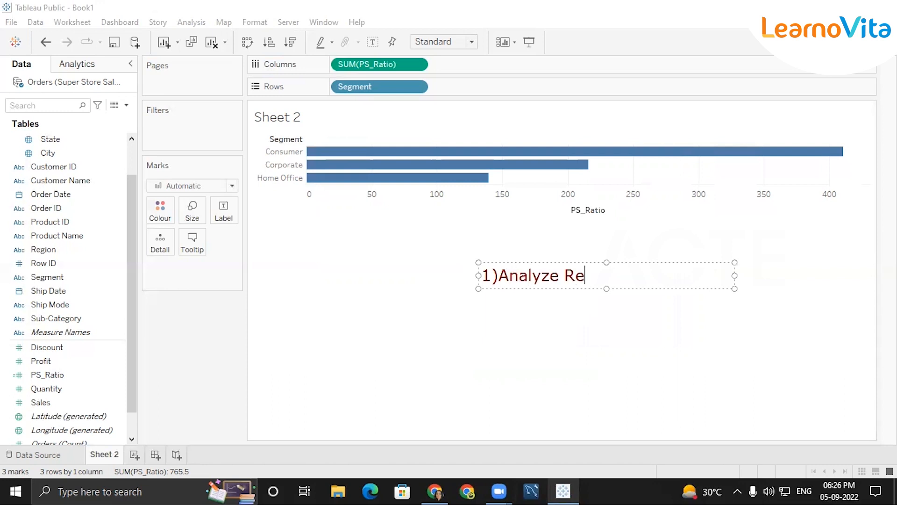
text(gionwise Sales Rep )
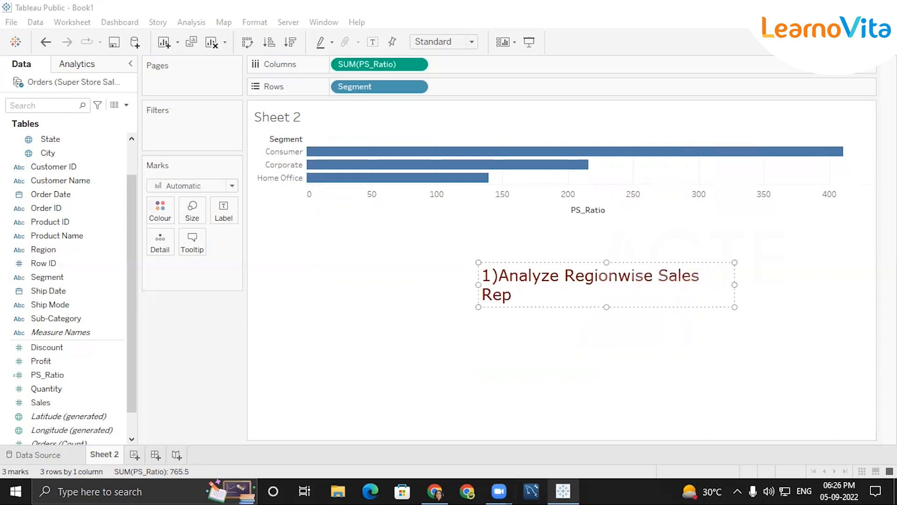
text(Performance)
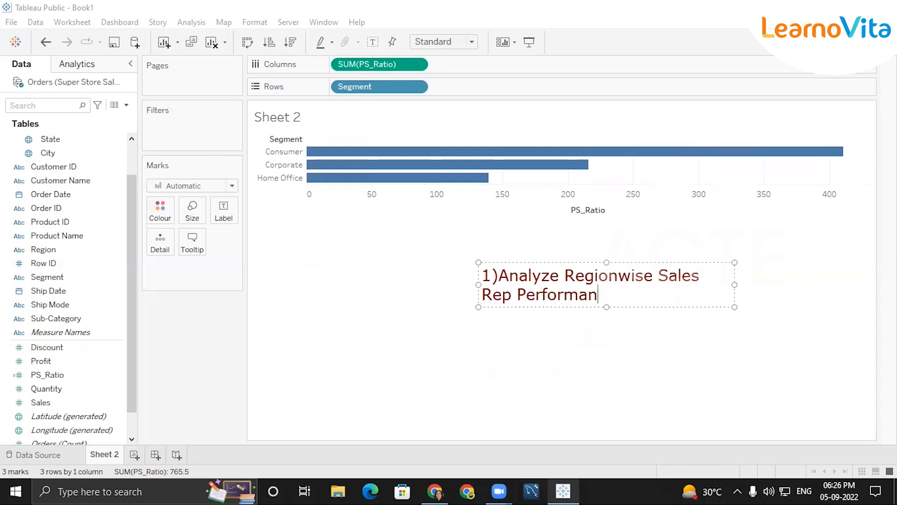
key(Return)
Add the second line '2) put label' and commit the note
text(2) calculated)
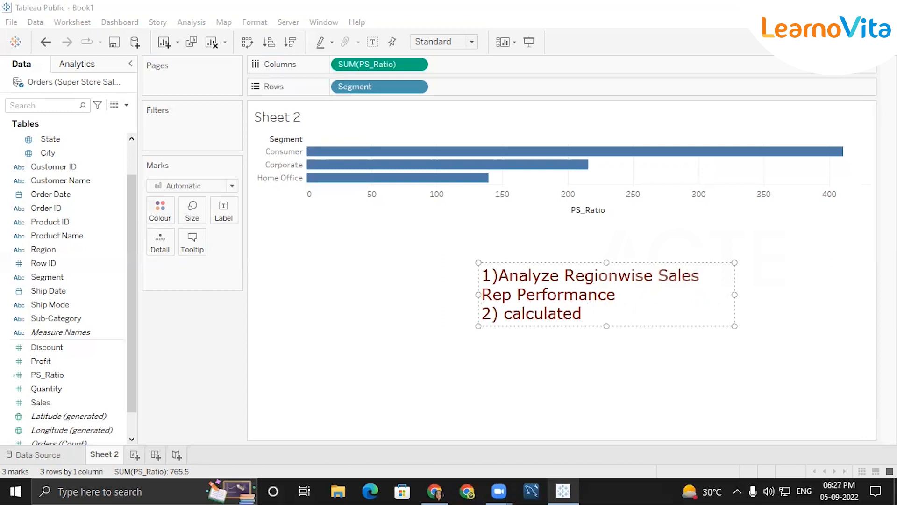
key(BackSpace)
key(BackSpace)
key(BackSpace)
key(BackSpace)
key(BackSpace)
key(BackSpace)
key(BackSpace)
key(BackSpace)
key(BackSpace)
key(BackSpace)
key(BackSpace)
key(BackSpace)
key(BackSpace)
key(BackSpace)
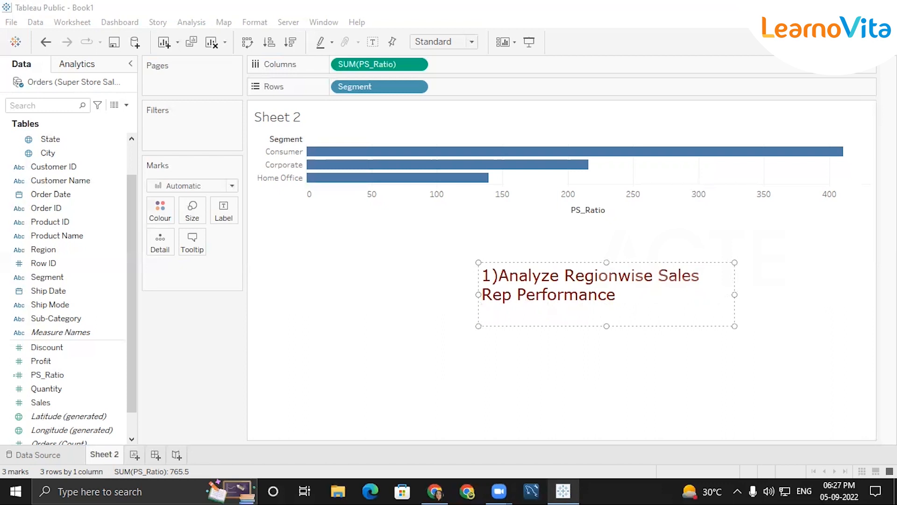
text(2))
text(put lab)
key(BackSpace)
text(e)
key(BackSpace)
text(bel)
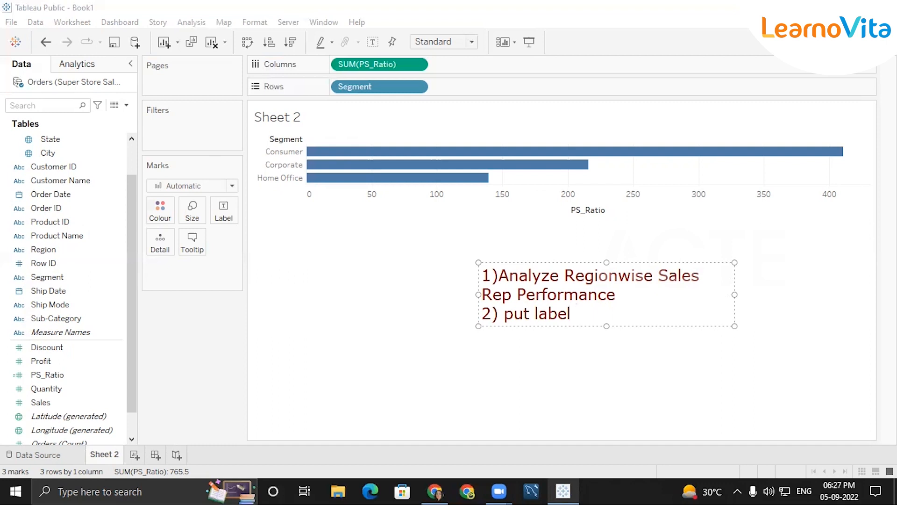
click(829, 301)
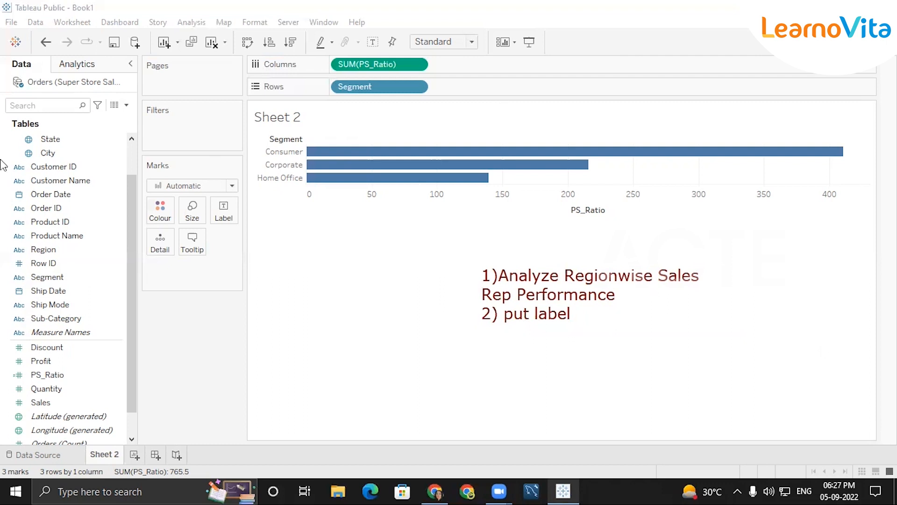
click(52, 87)
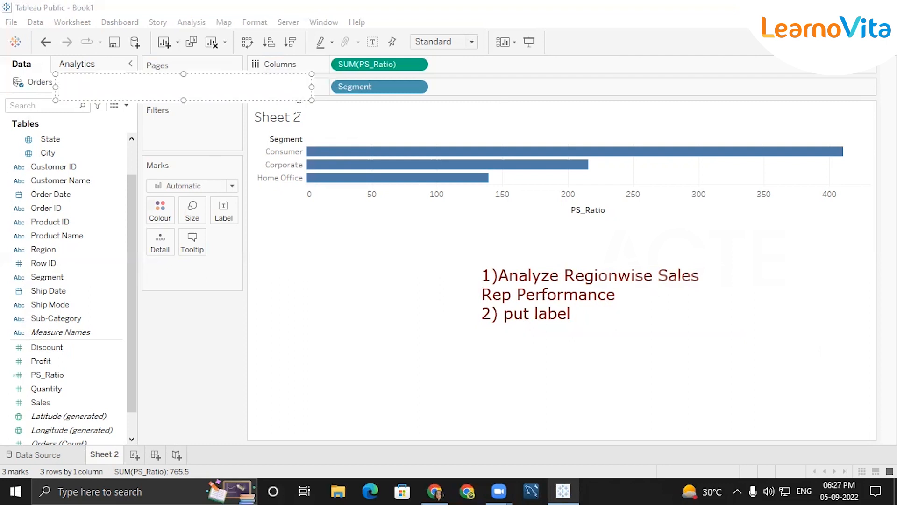
Discard the empty note and close the Orders data source, confirming the warning
click(195, 80)
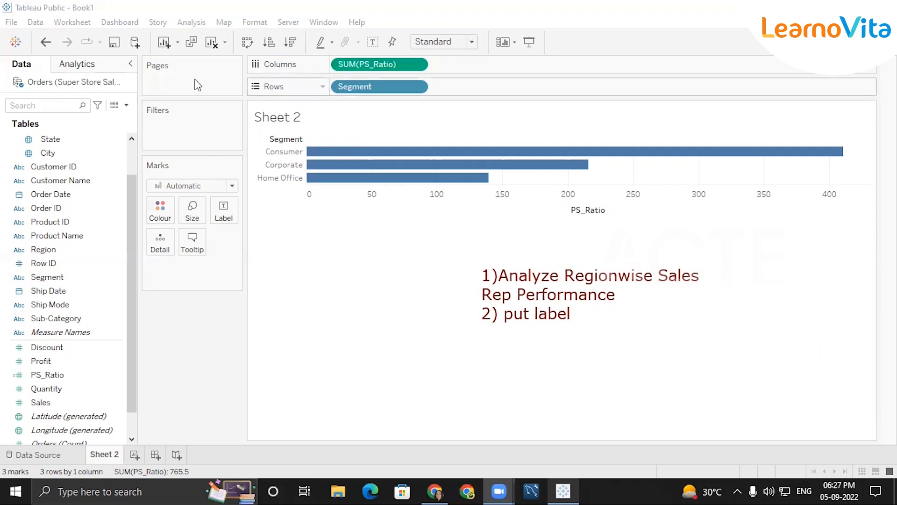
click(107, 85)
right_click(108, 84)
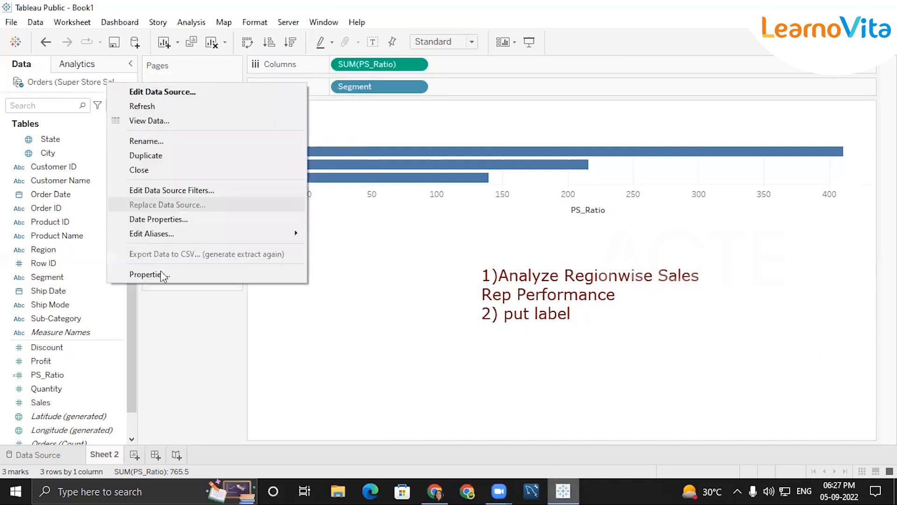
click(156, 170)
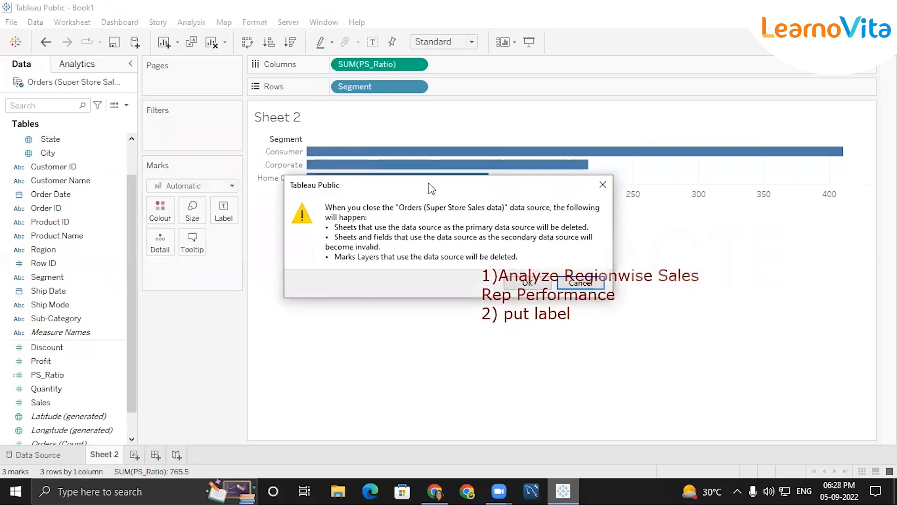
drag(437, 185, 177, 155)
click(287, 253)
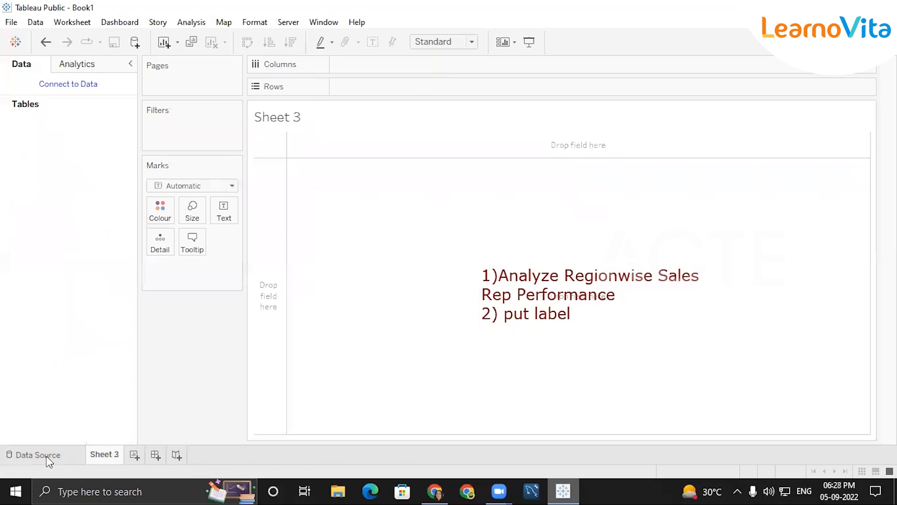
Connect OfficeSupplies.csv as the data source and chart total sales on Sheet 3
click(46, 456)
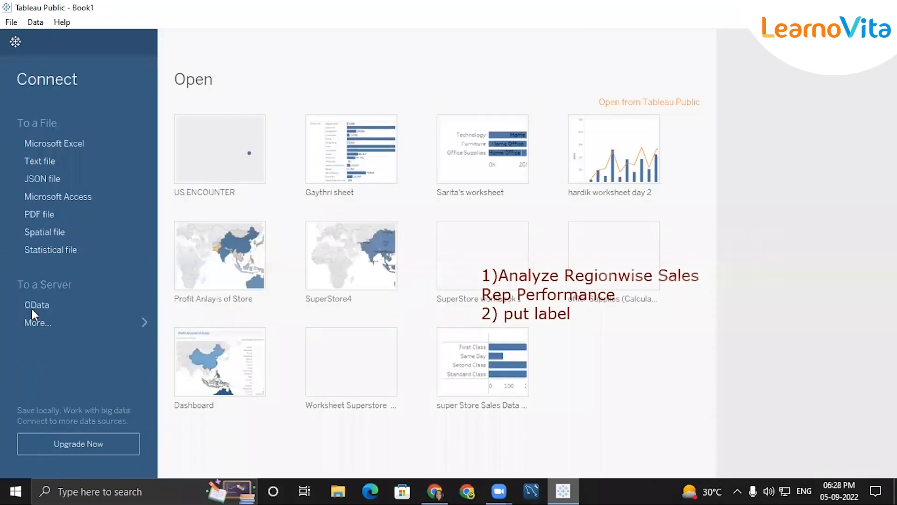
click(52, 157)
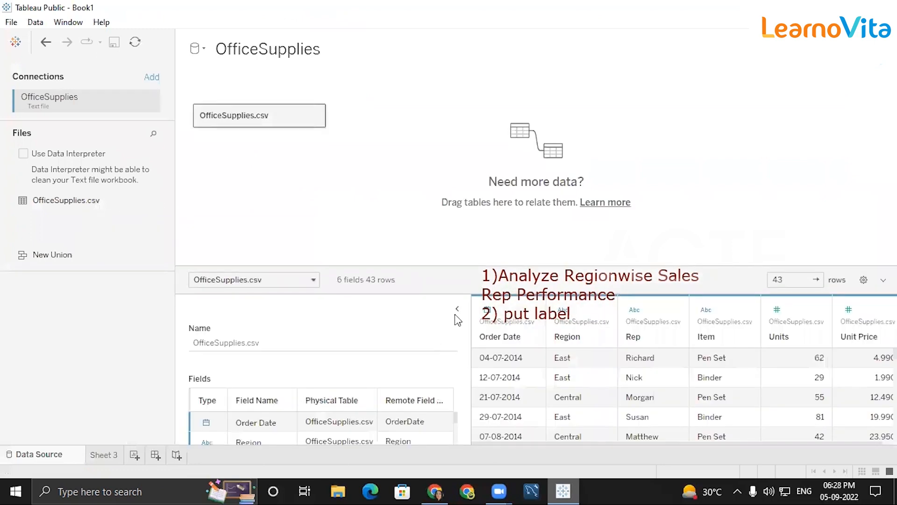
click(456, 309)
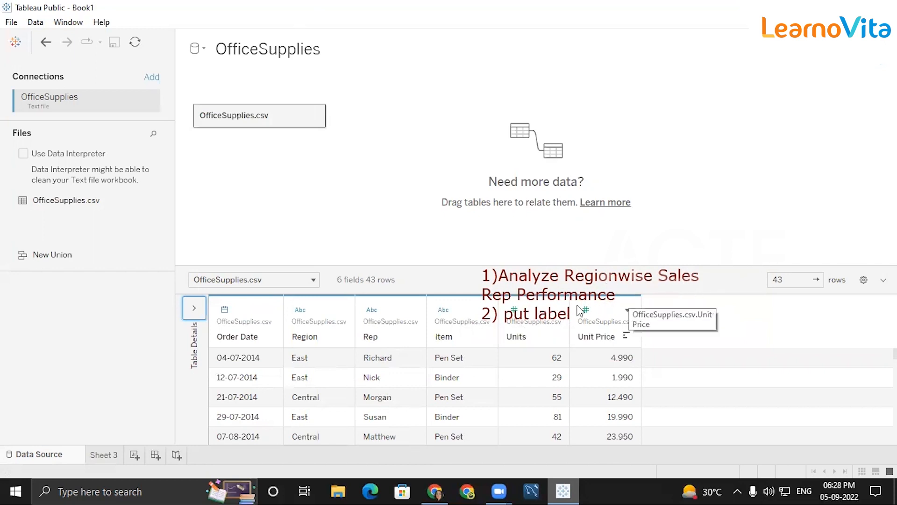
click(99, 455)
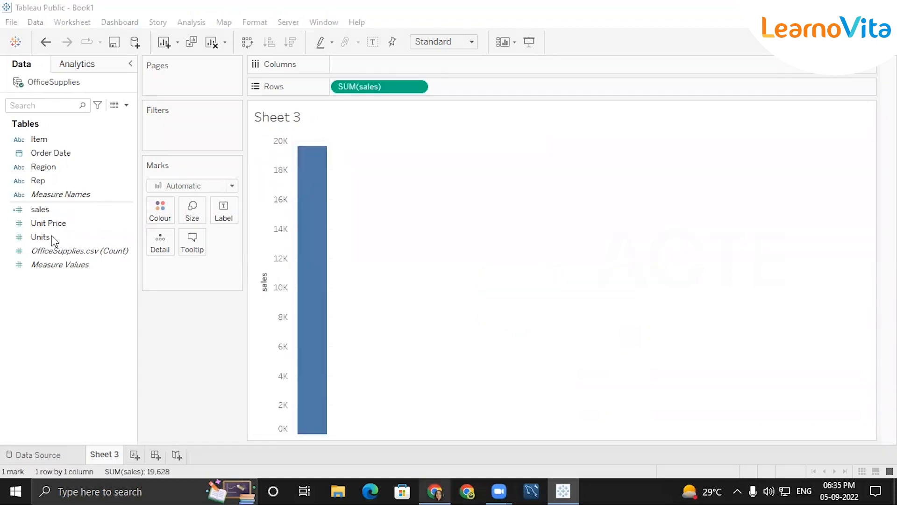
Add Region to Columns and label the bars: Central 11,139, East 6,002, West 2,487
click(126, 105)
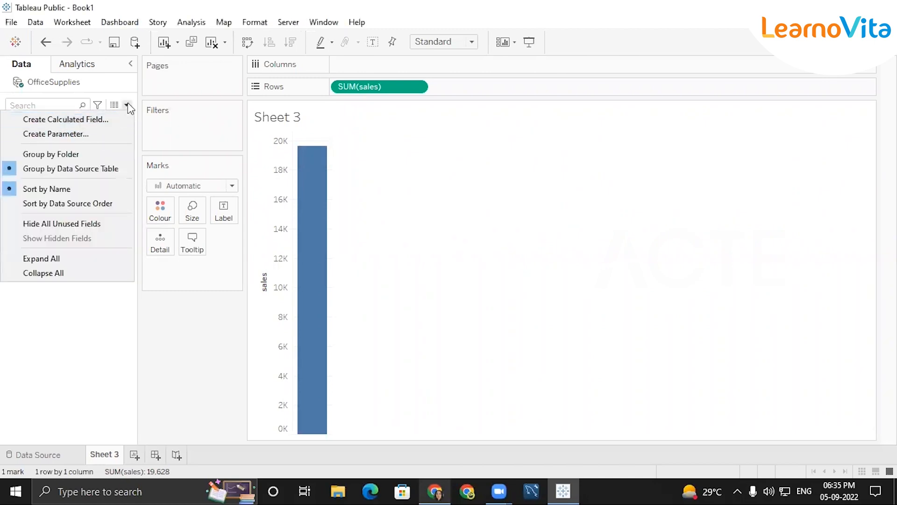
click(128, 103)
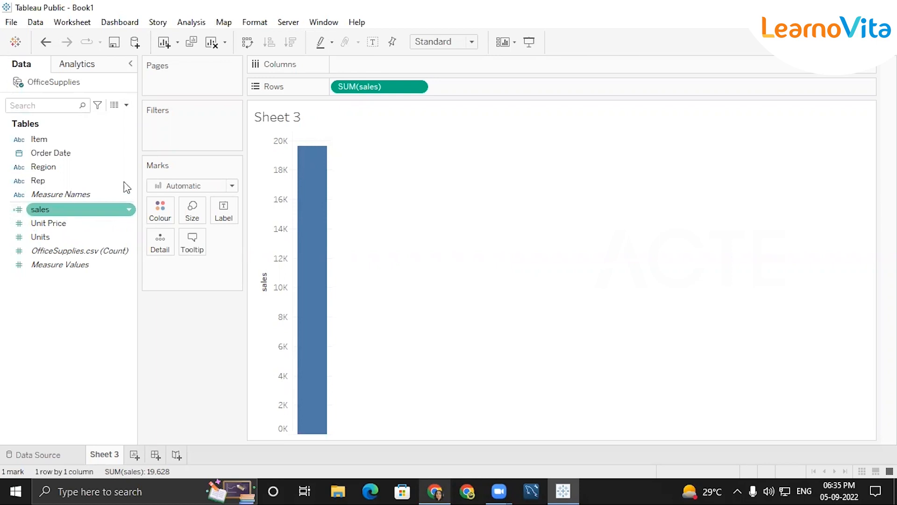
double_click(65, 171)
click(377, 43)
mouse_move(347, 366)
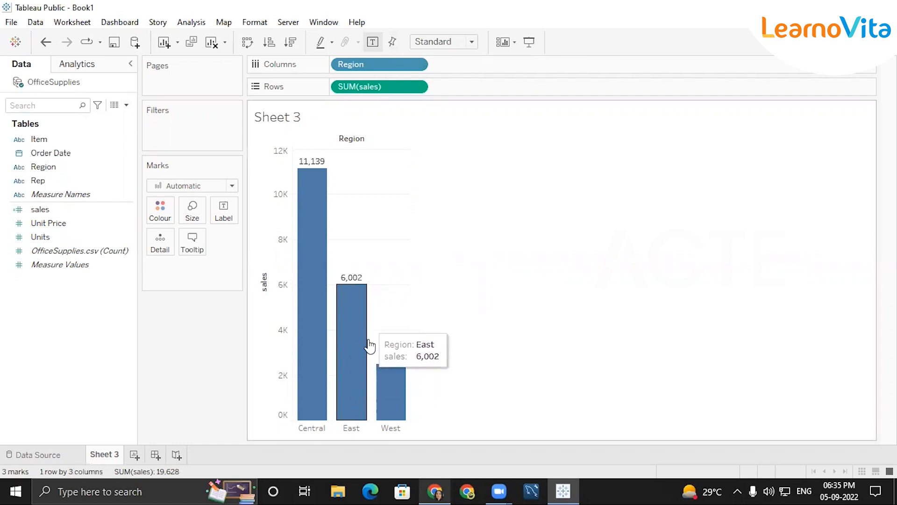
Add Rep to Columns and sort reps by sales descending within each region
double_click(60, 181)
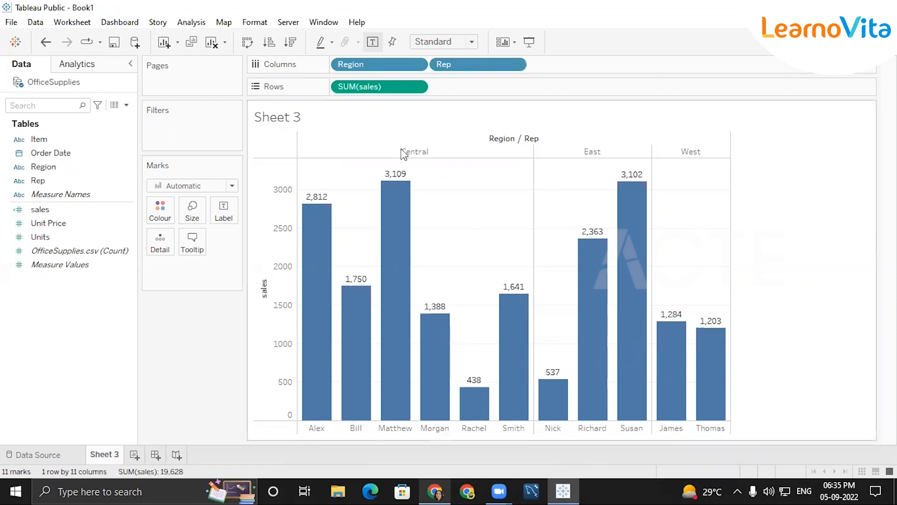
mouse_move(312, 403)
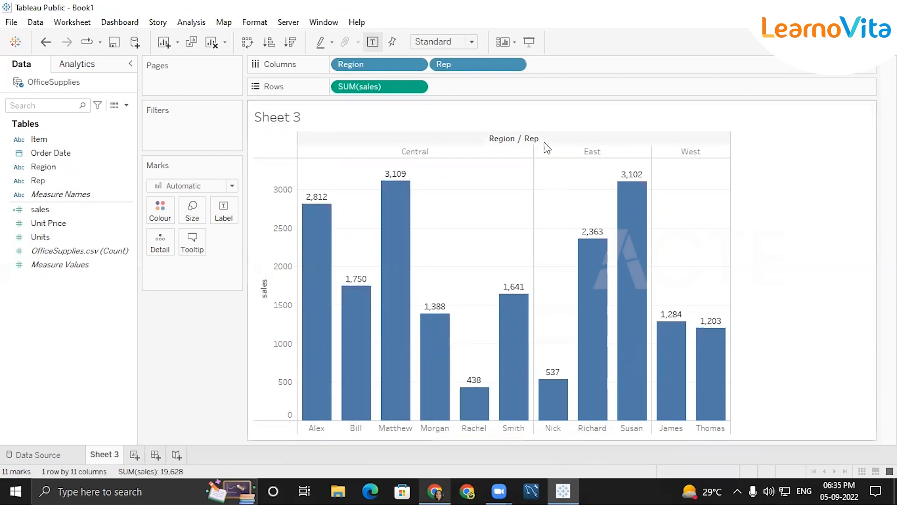
click(261, 272)
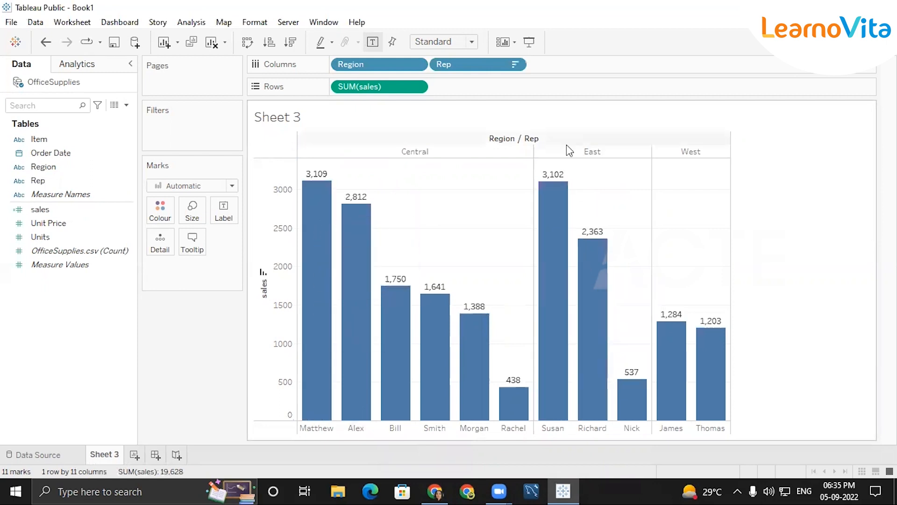
mouse_move(558, 202)
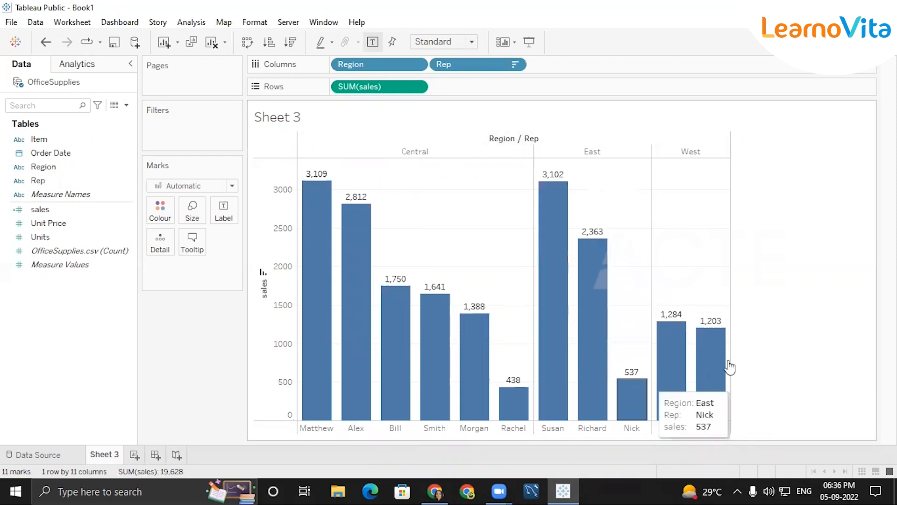
mouse_move(668, 346)
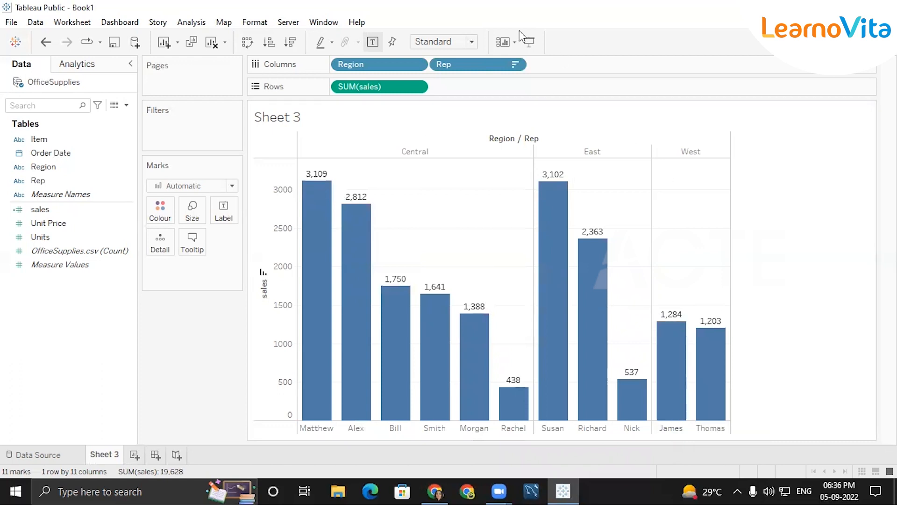
Add a Region filter keeping all three regions and show its filter card
drag(400, 64, 250, 136)
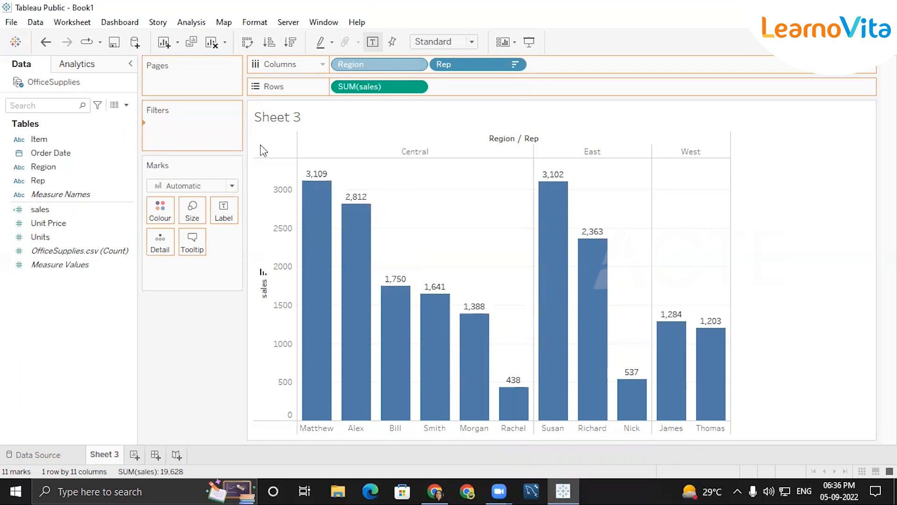
click(341, 288)
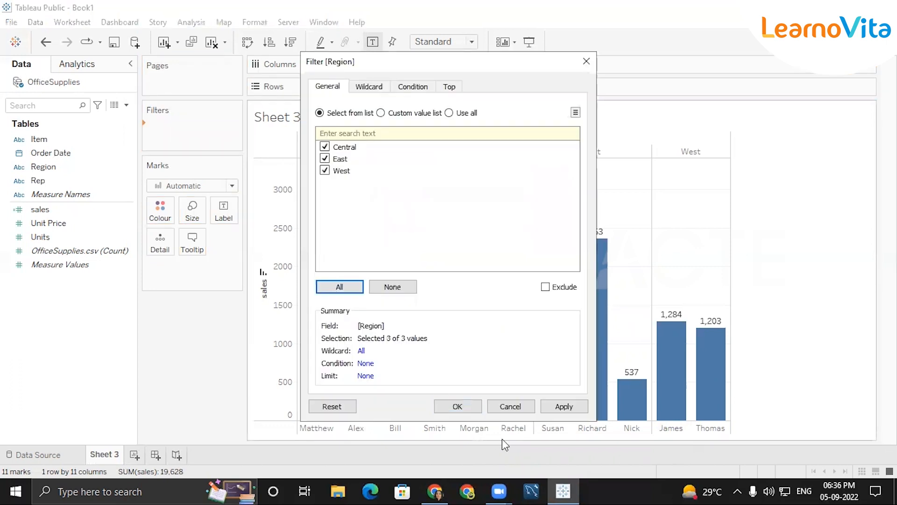
click(458, 406)
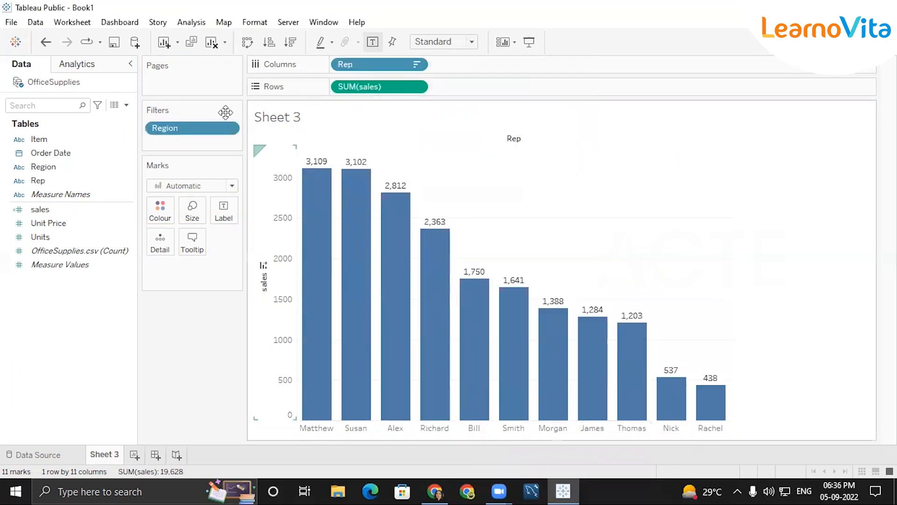
click(229, 128)
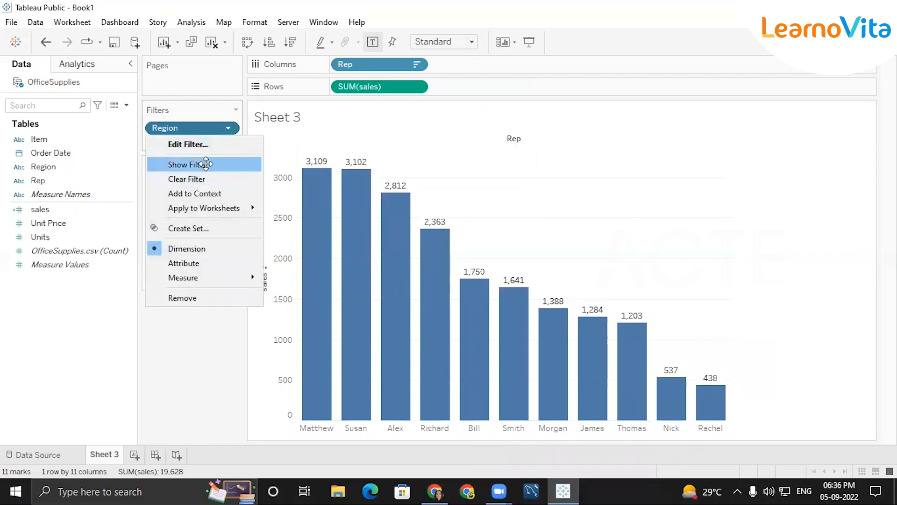
click(219, 164)
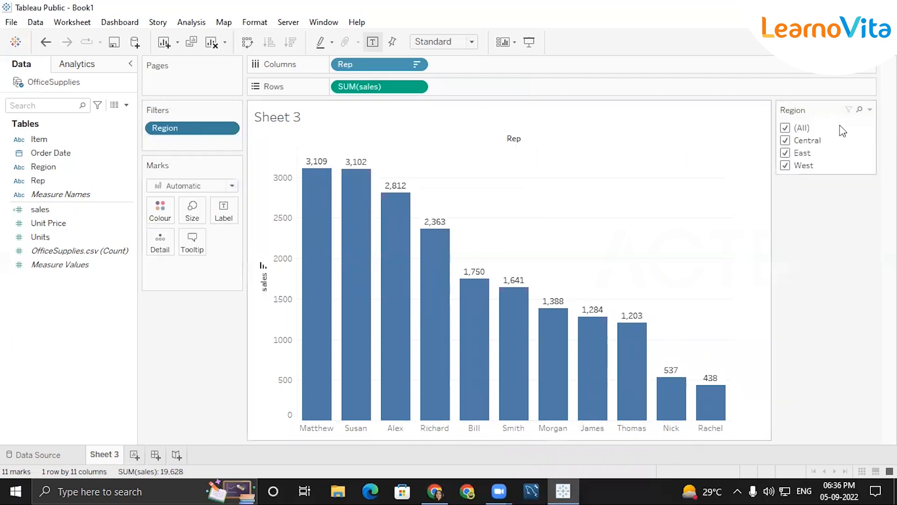
Make the Region filter a single-value dropdown and select West
click(869, 109)
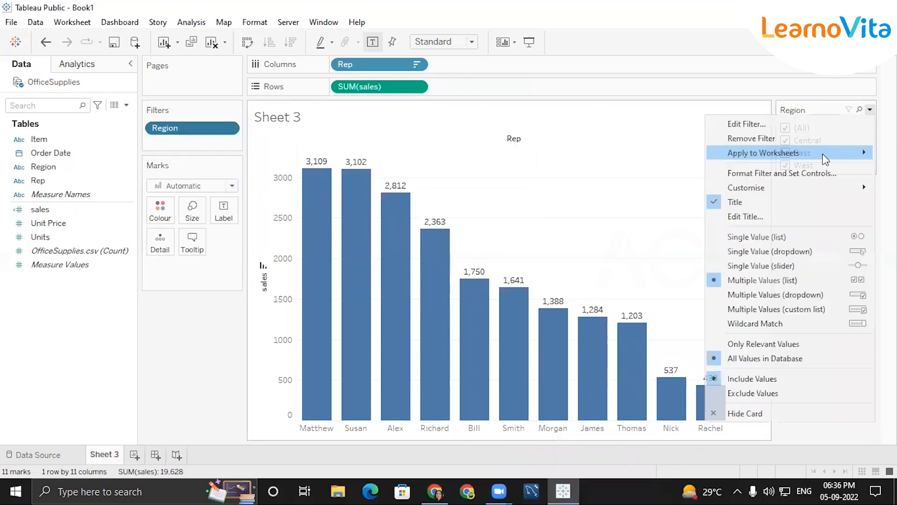
click(757, 252)
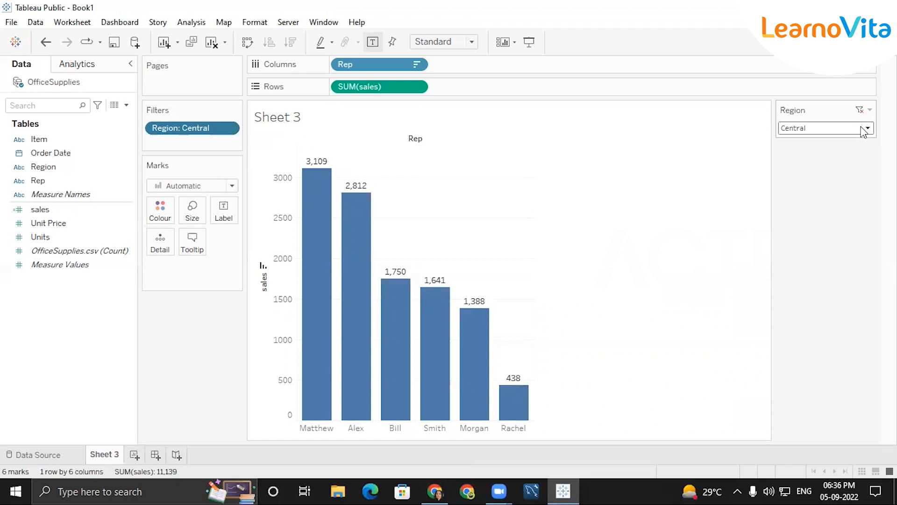
click(864, 132)
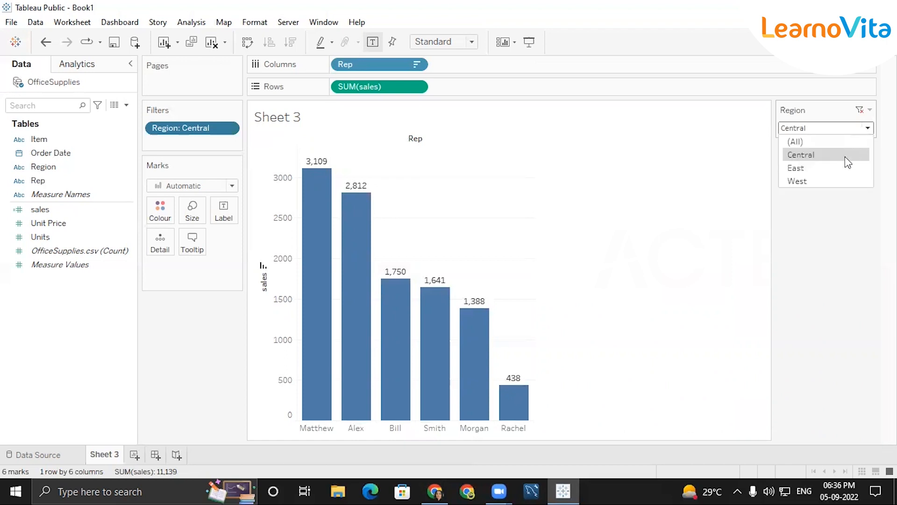
click(805, 172)
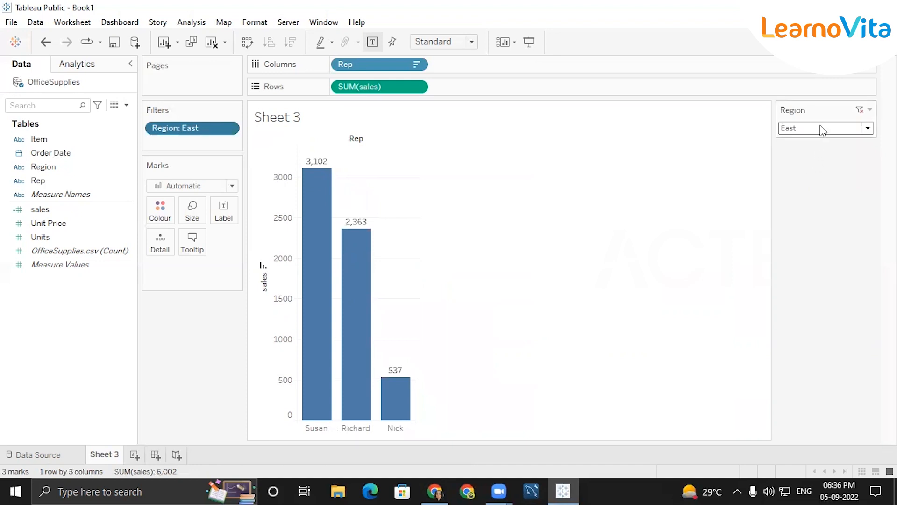
click(821, 128)
click(806, 182)
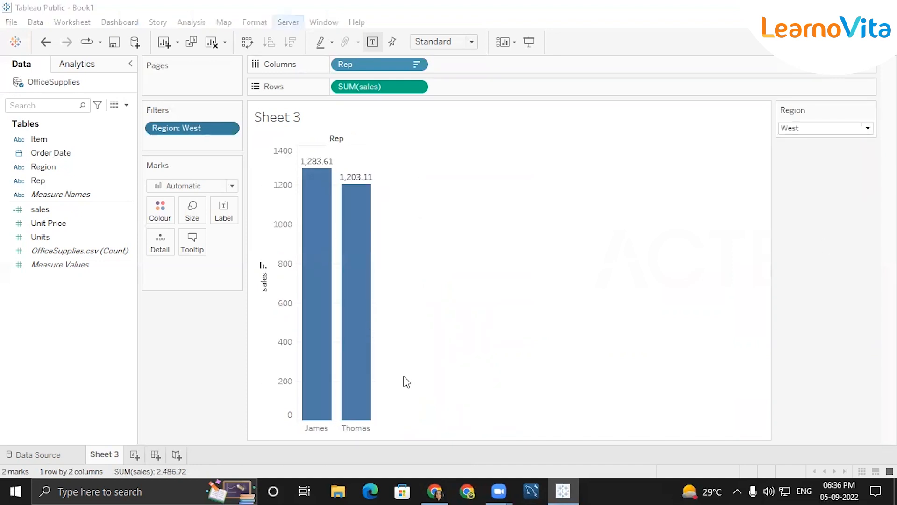
Check the Sheet 3 tab menu without changing anything, then return to the OfficeSupplies data source page
right_click(107, 456)
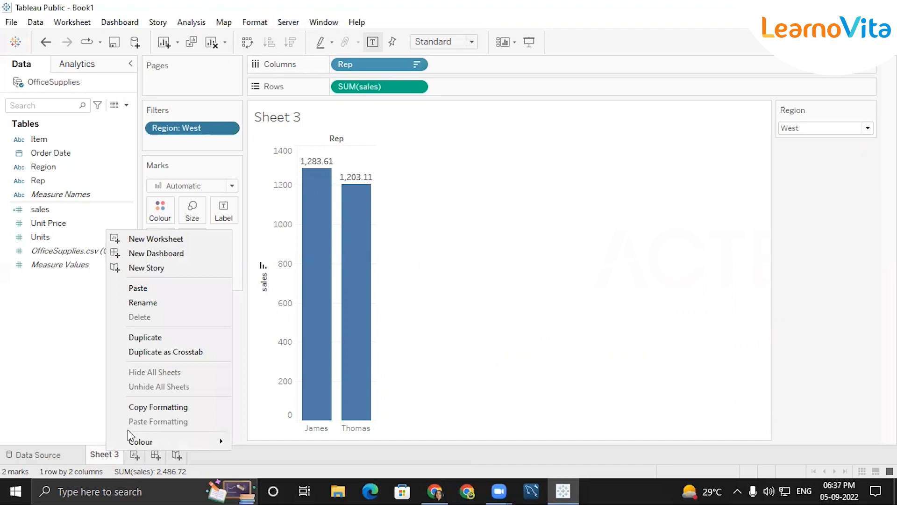
click(510, 267)
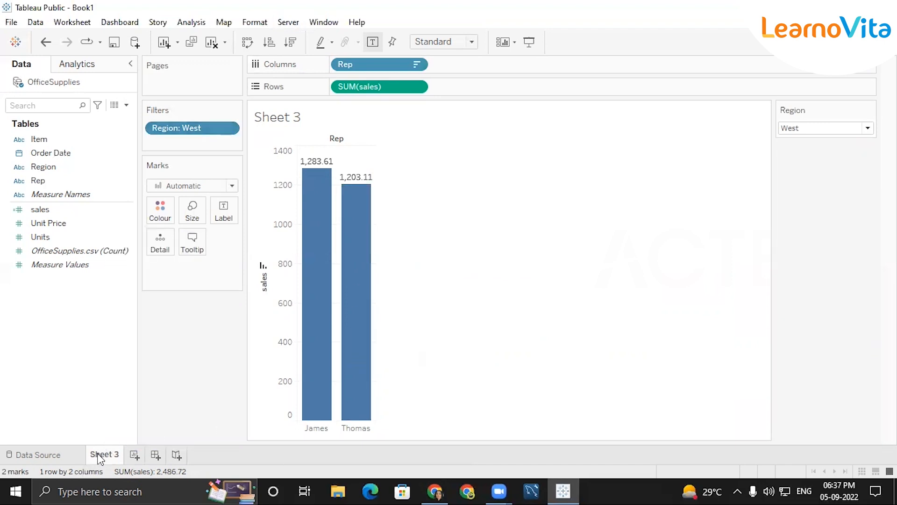
mouse_move(98, 456)
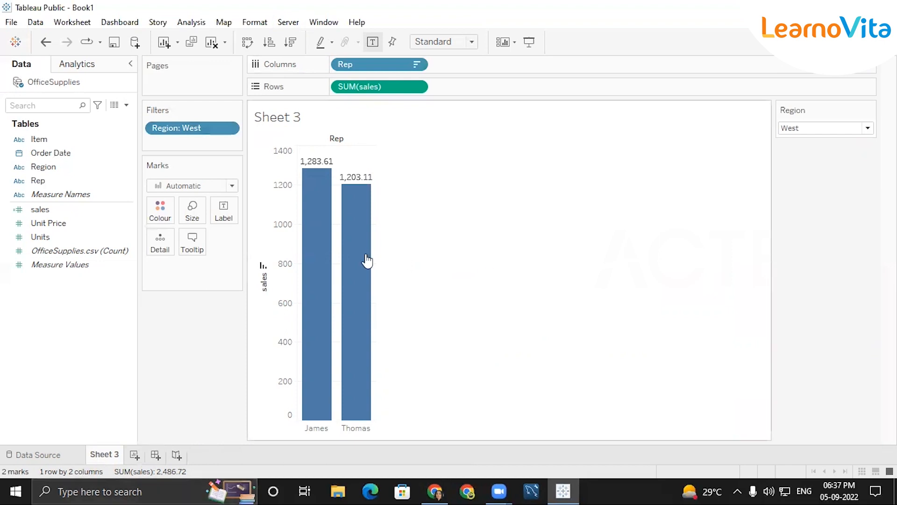
right_click(116, 456)
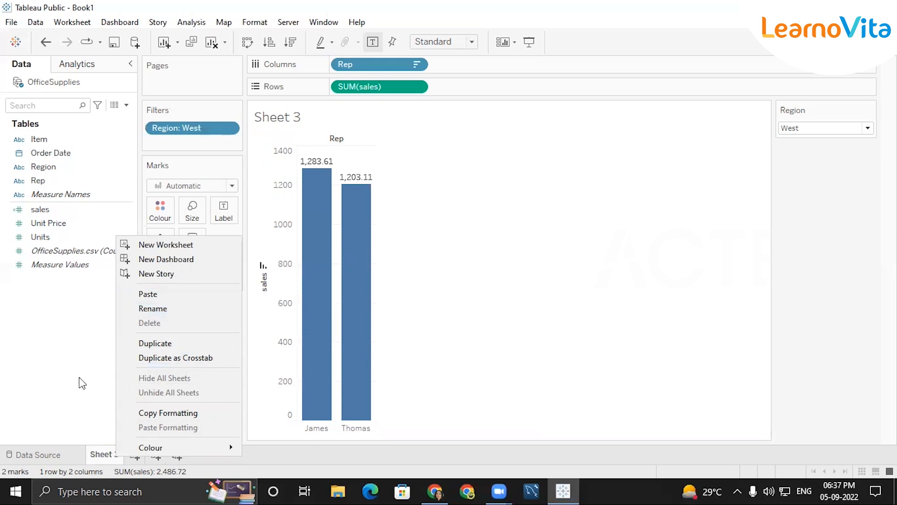
click(127, 462)
right_click(113, 459)
click(93, 454)
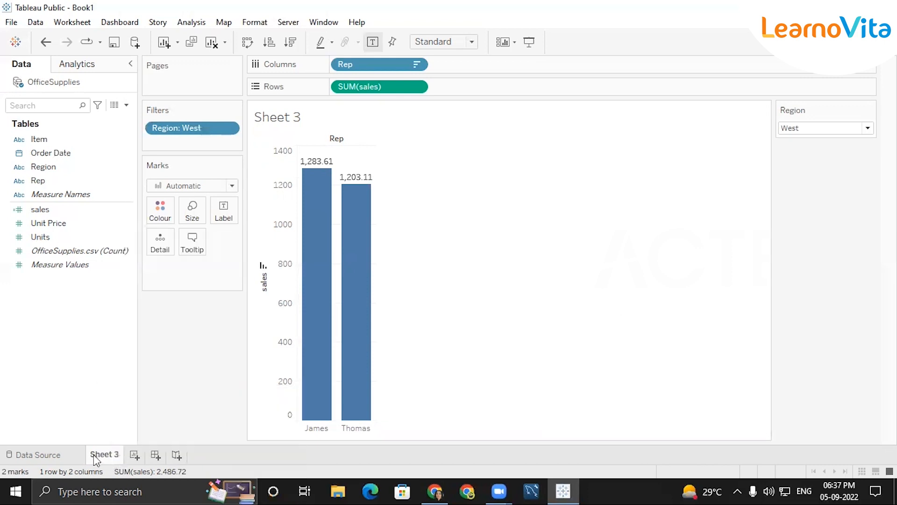
click(51, 448)
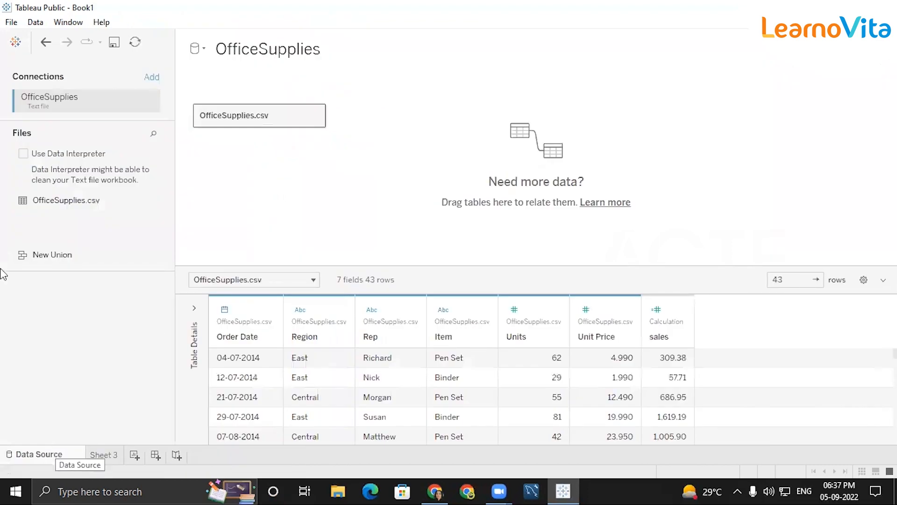
Remove and confirm removing OfficeSupplies.csv from the canvas, leaving Sheet 3 with no fields
click(315, 116)
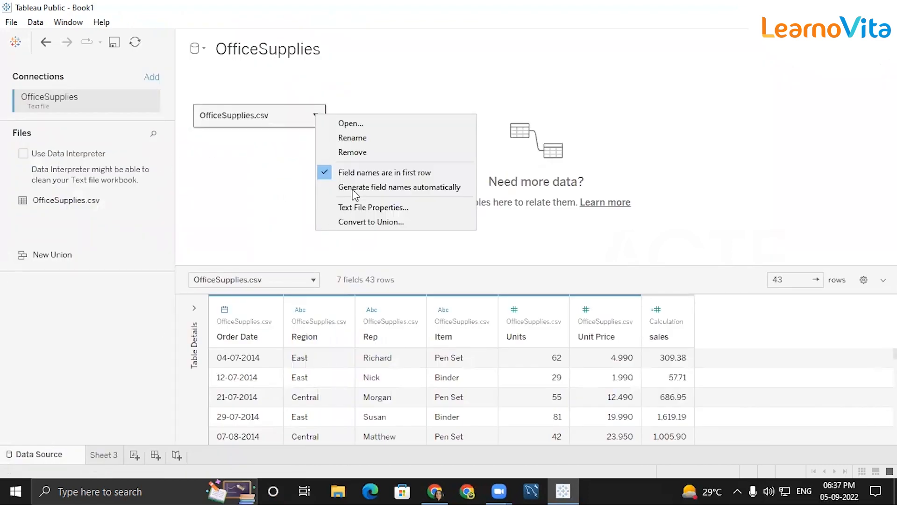
click(363, 139)
click(315, 117)
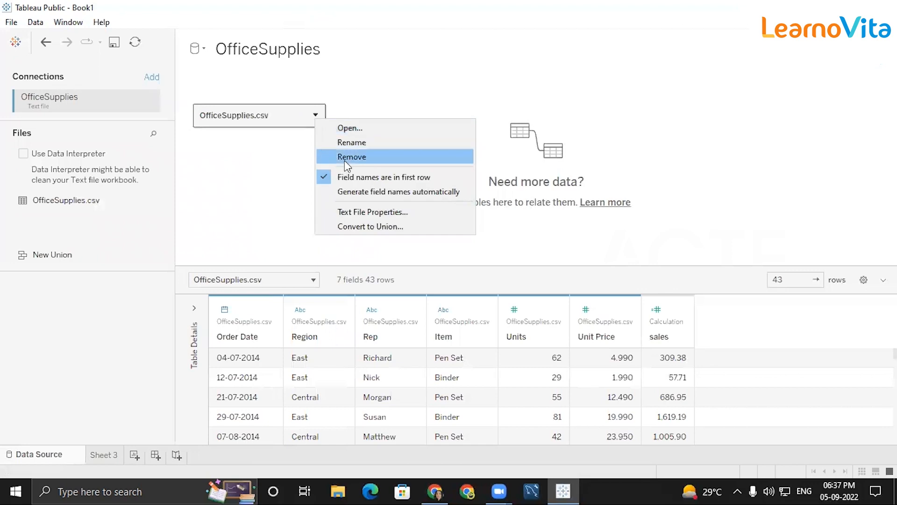
click(351, 157)
click(450, 258)
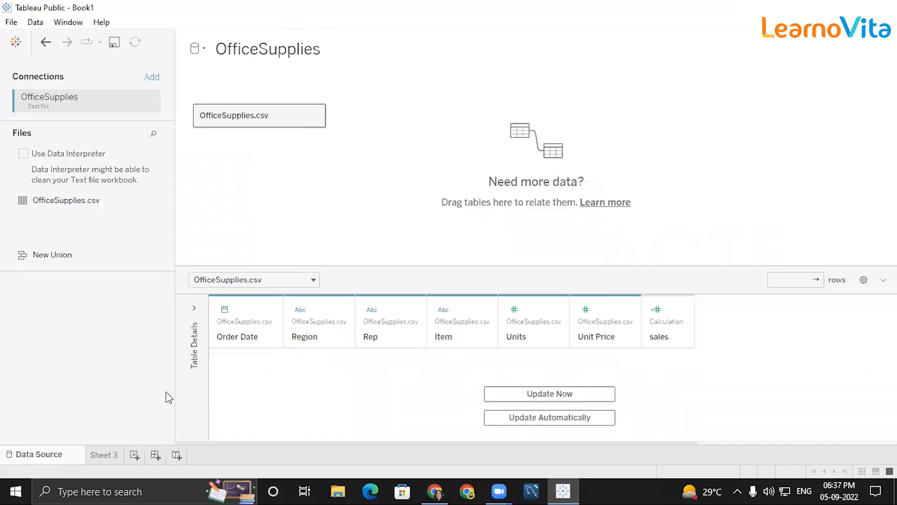
right_click(93, 455)
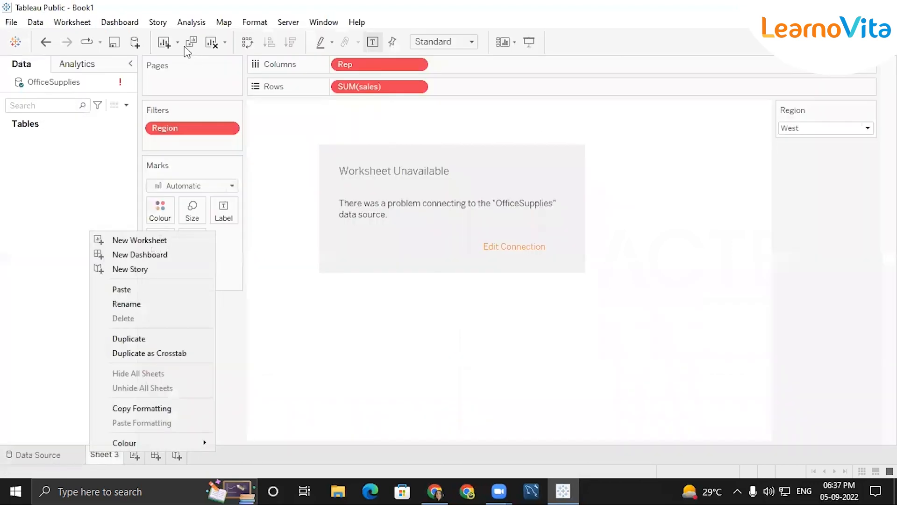
key(Escape)
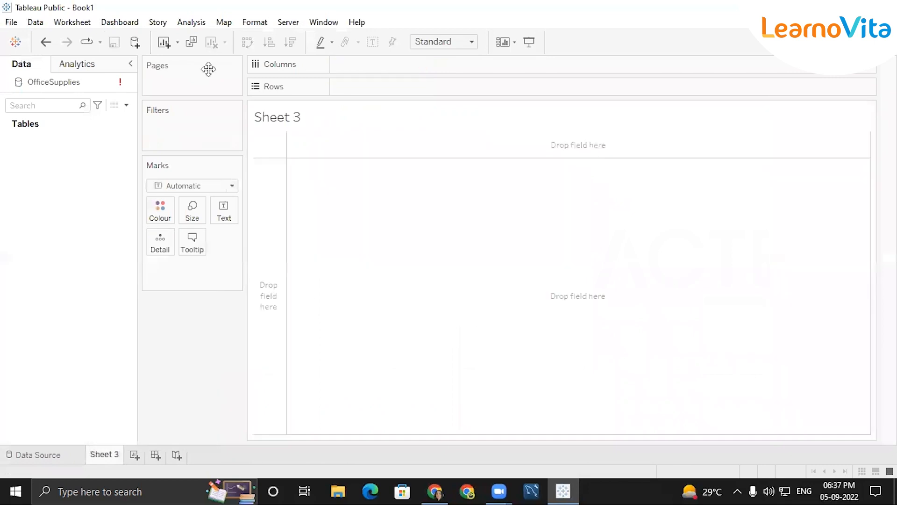
Go back to the data source page and browse the OfficeSupplies connection's options
click(60, 453)
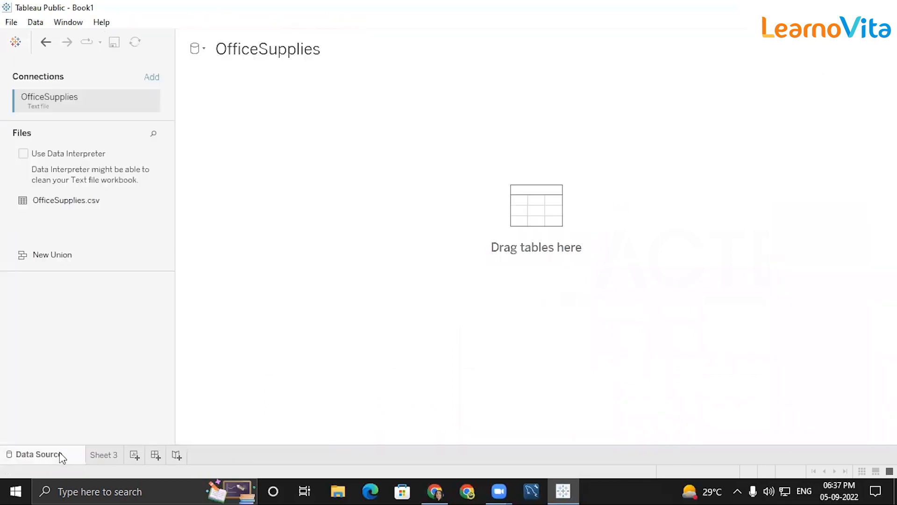
click(149, 101)
click(146, 104)
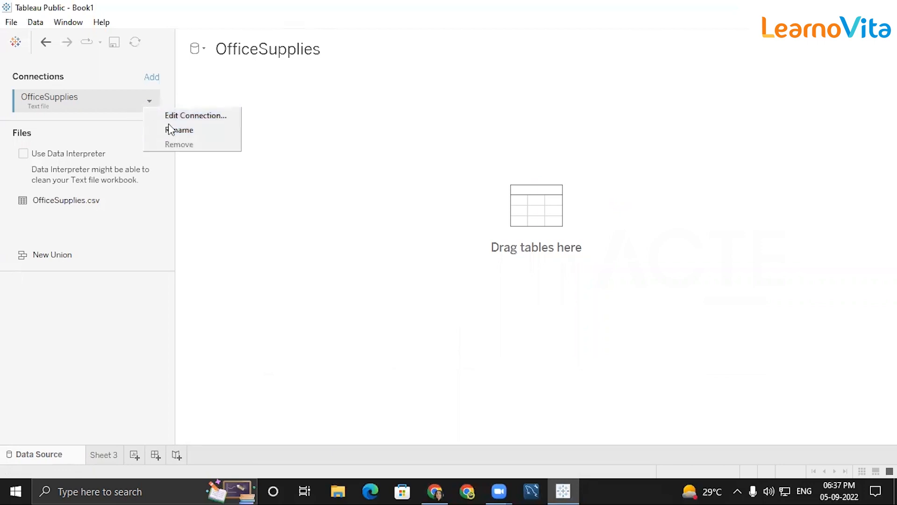
click(158, 255)
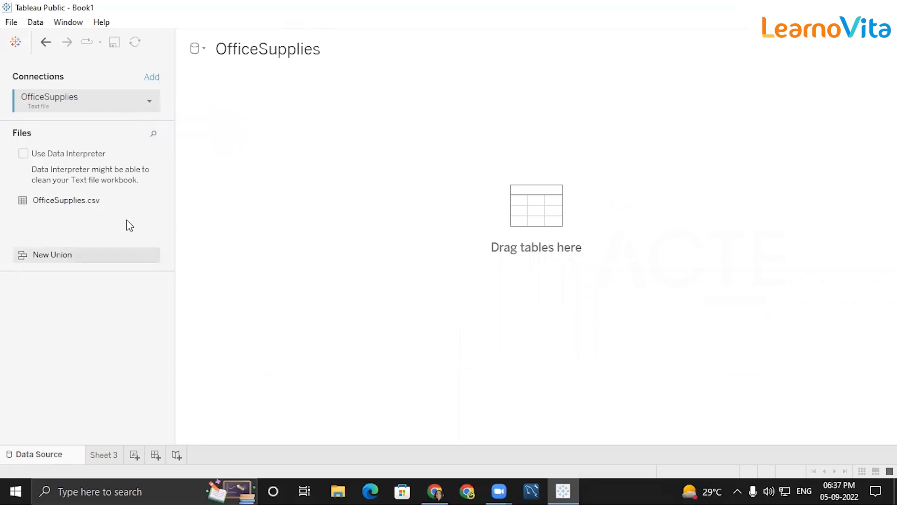
right_click(92, 93)
click(171, 141)
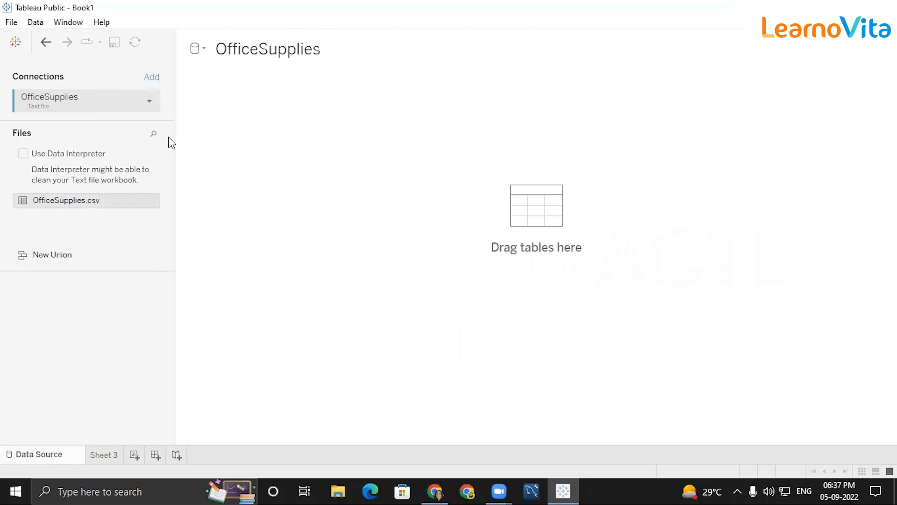
click(148, 103)
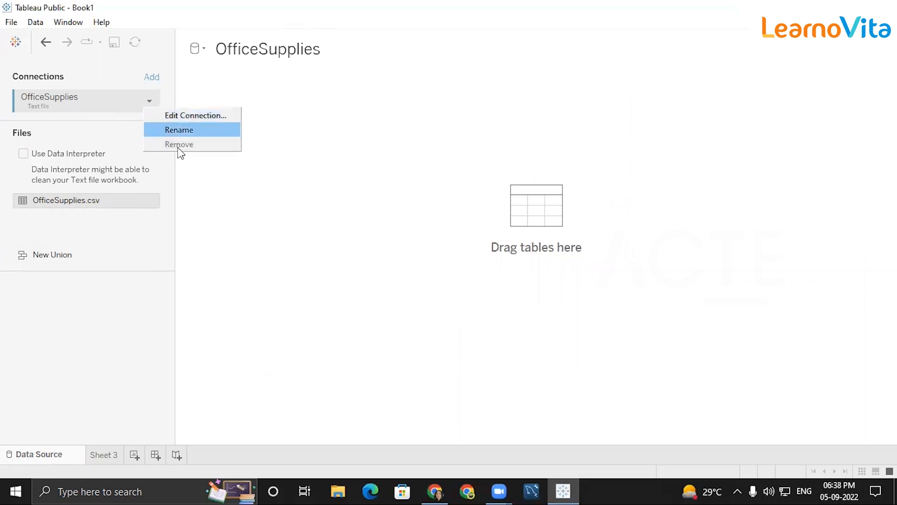
click(90, 99)
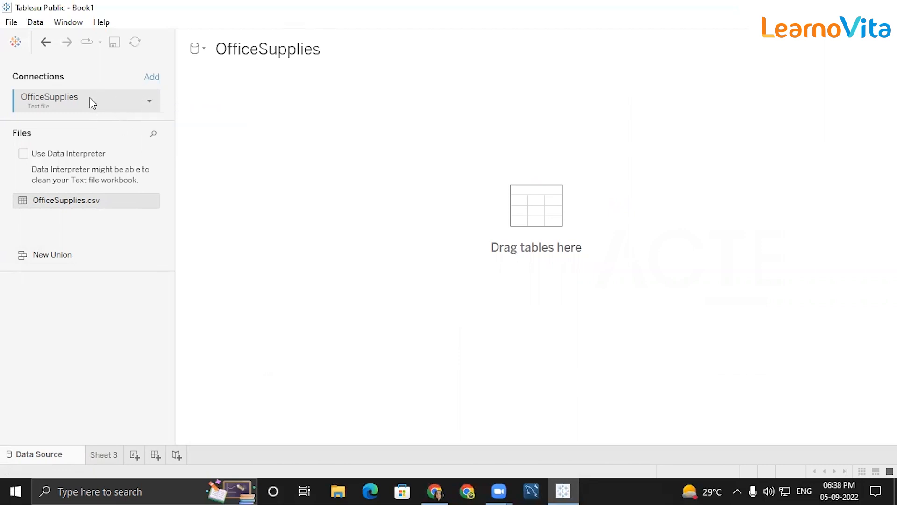
right_click(90, 98)
click(74, 103)
click(149, 101)
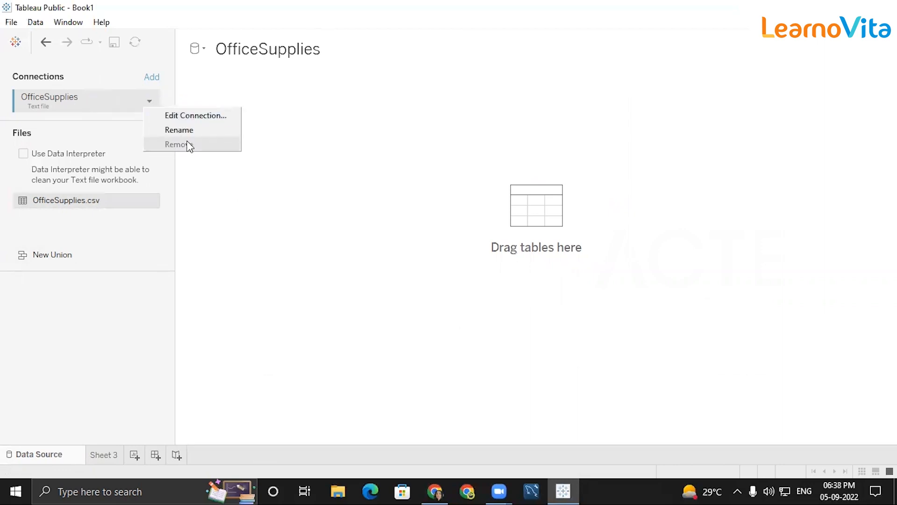
click(12, 30)
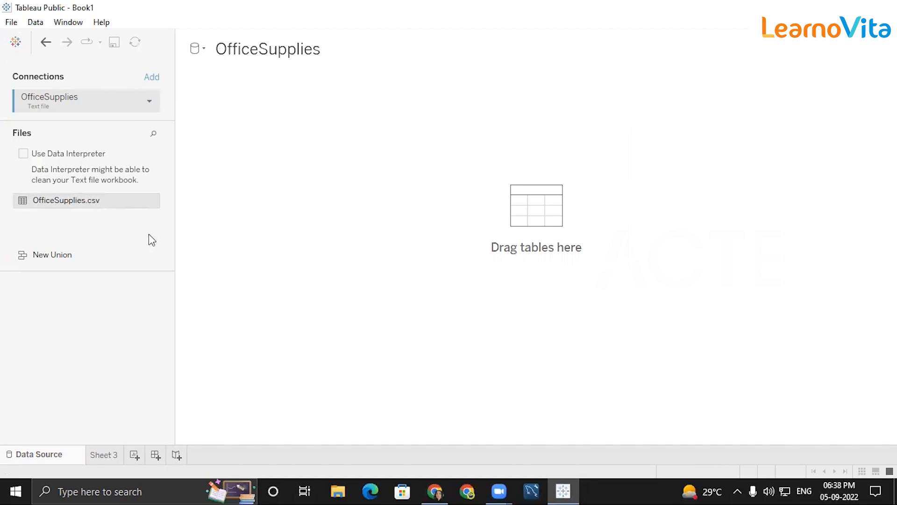
Put OfficeSupplies.csv back on the canvas and refresh the data source
drag(66, 200, 339, 152)
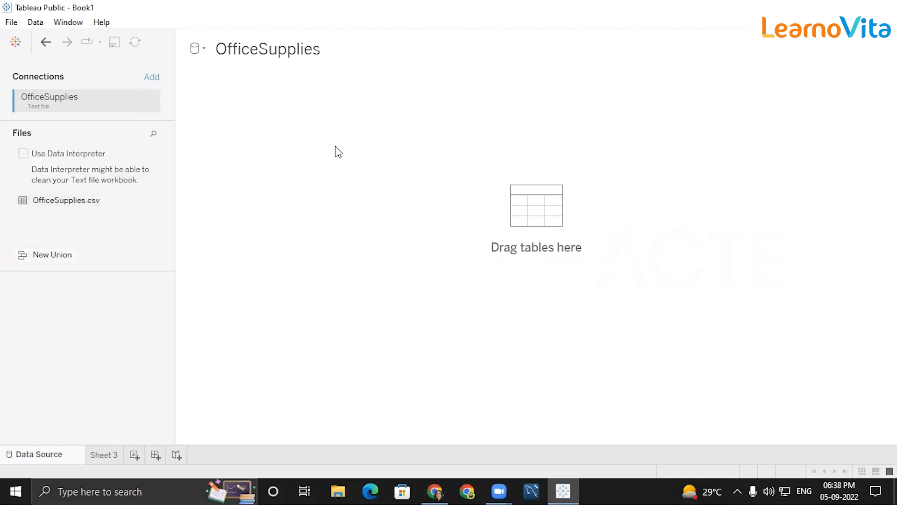
click(149, 102)
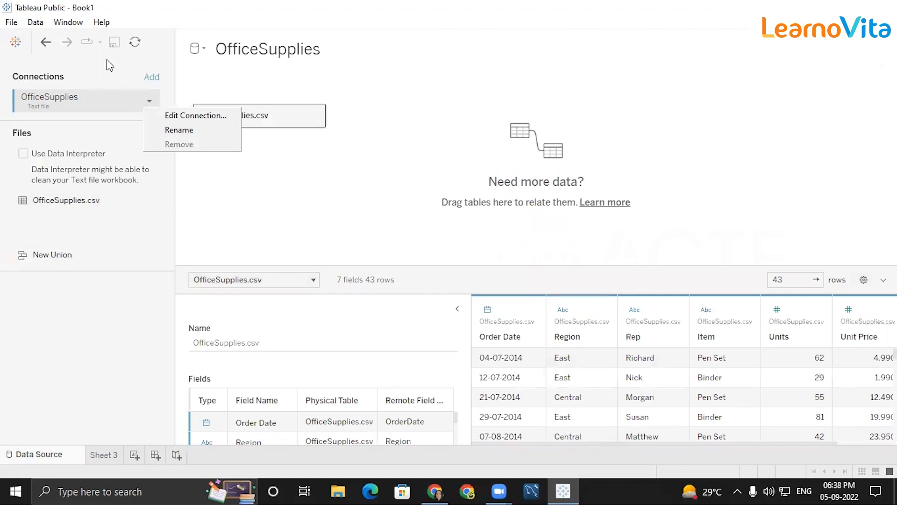
click(141, 46)
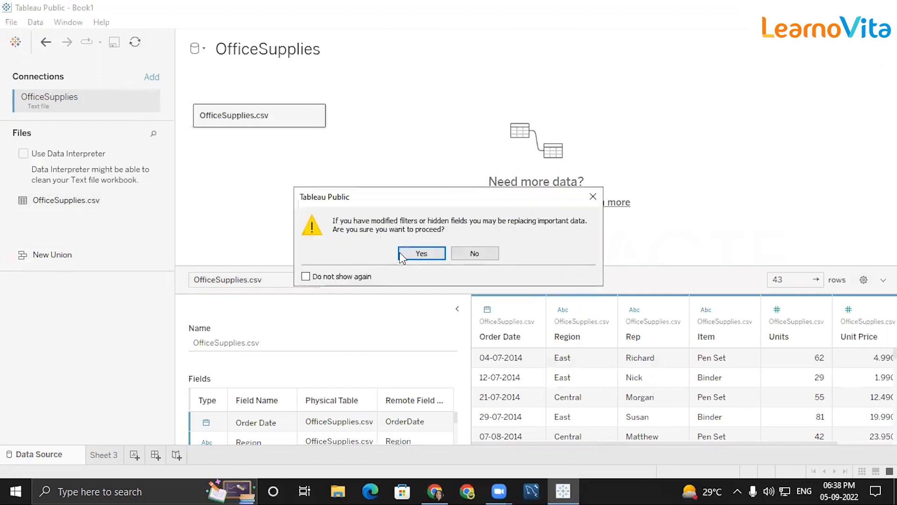
click(405, 256)
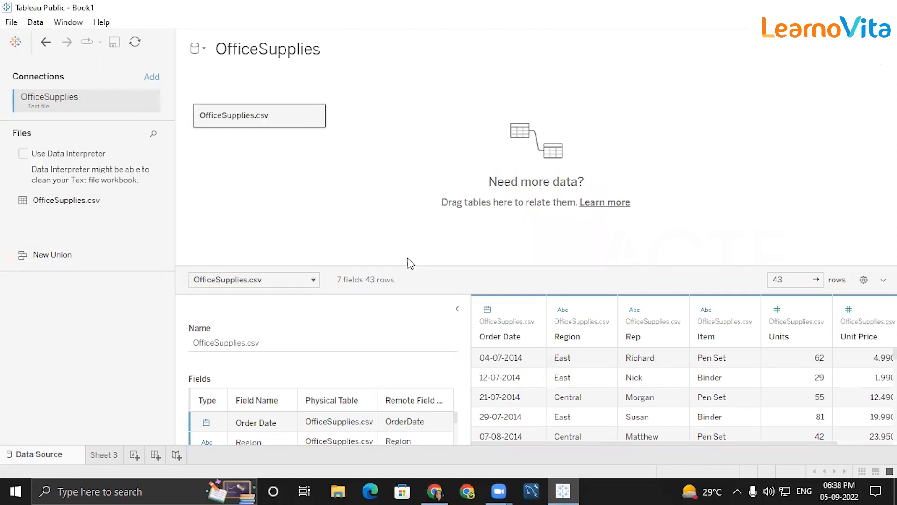
Remove OfficeSupplies.csv from the canvas again and head to the start page
click(148, 101)
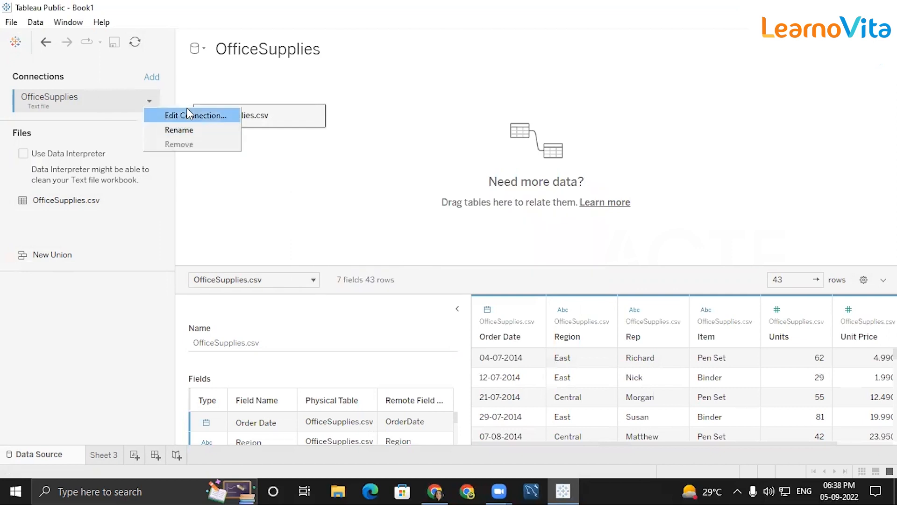
key(Escape)
right_click(314, 115)
click(363, 153)
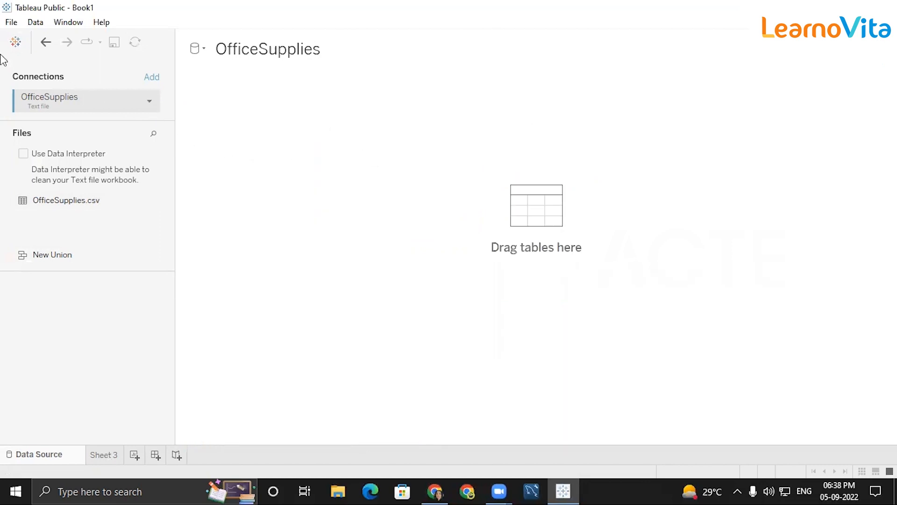
click(15, 42)
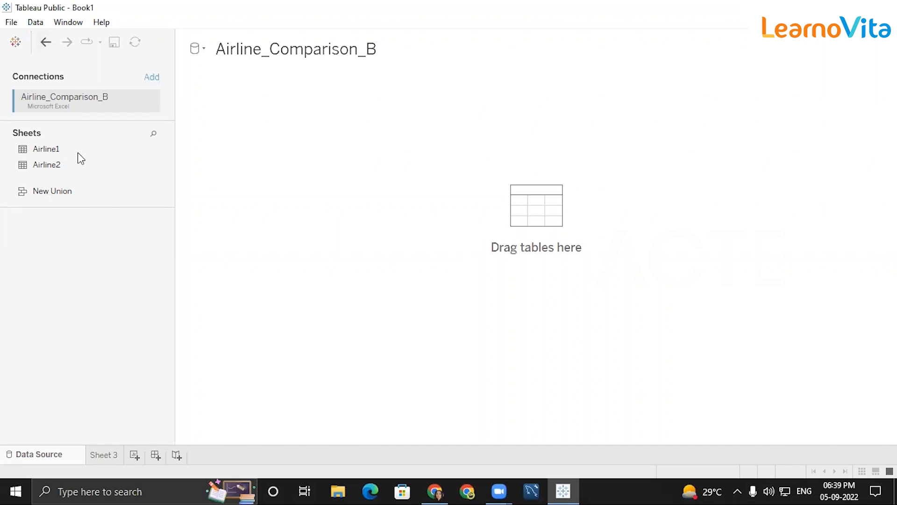
drag(77, 153, 360, 150)
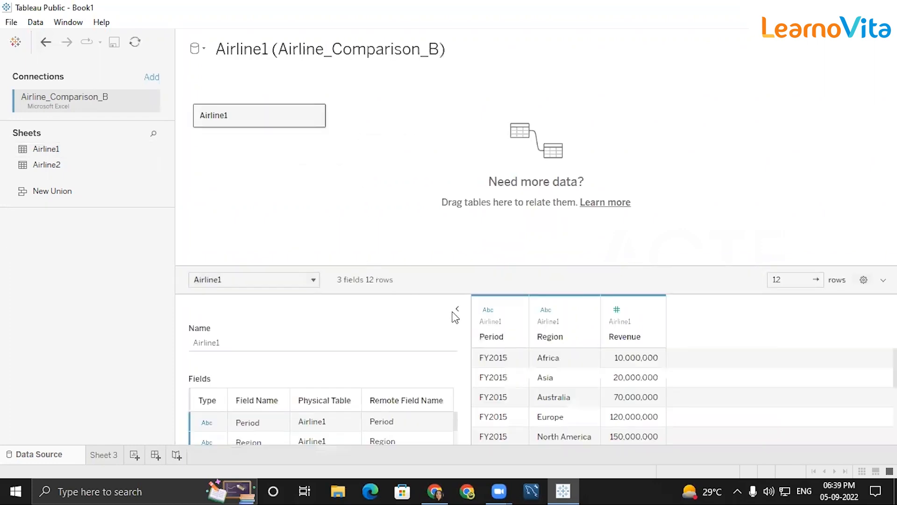
click(457, 308)
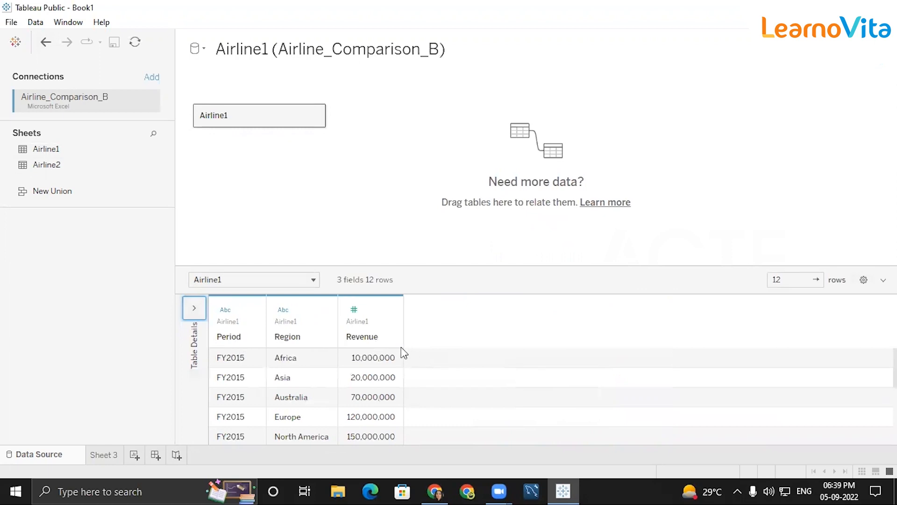
scroll(251, 371, down, 1)
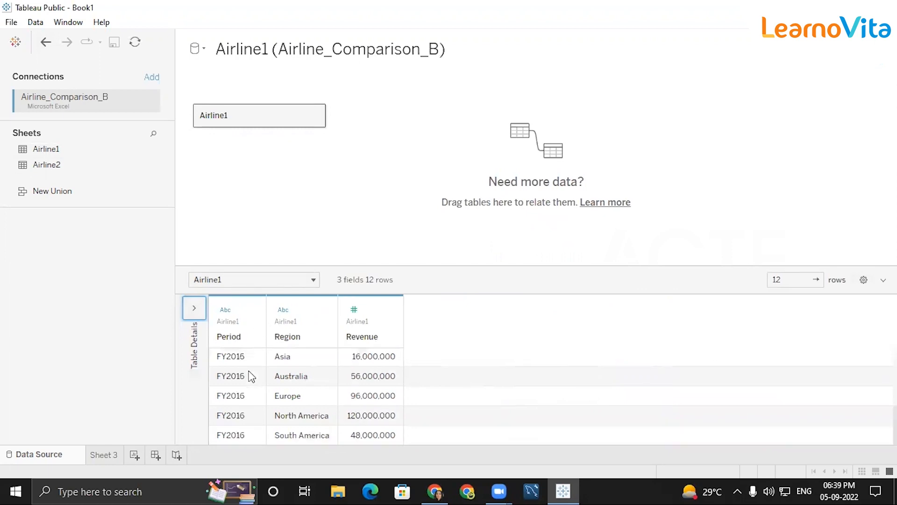
scroll(244, 435, up, 1)
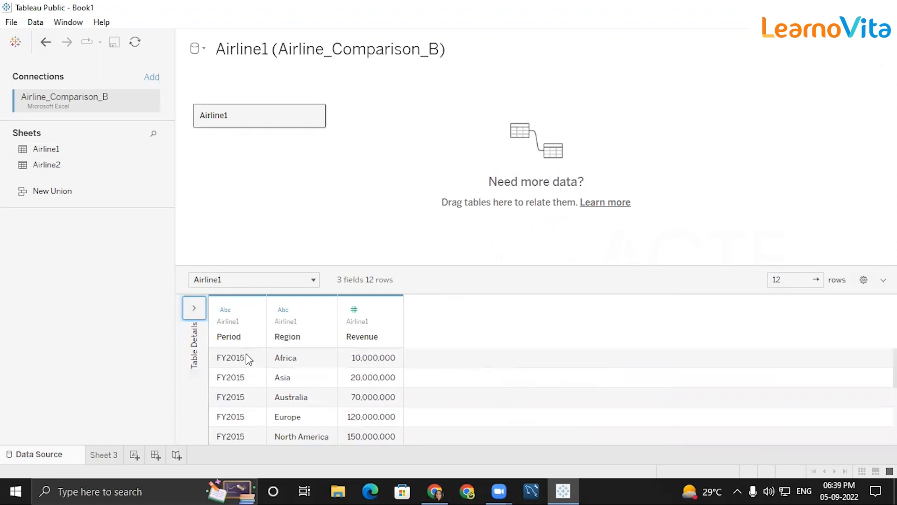
scroll(244, 369, down, 3)
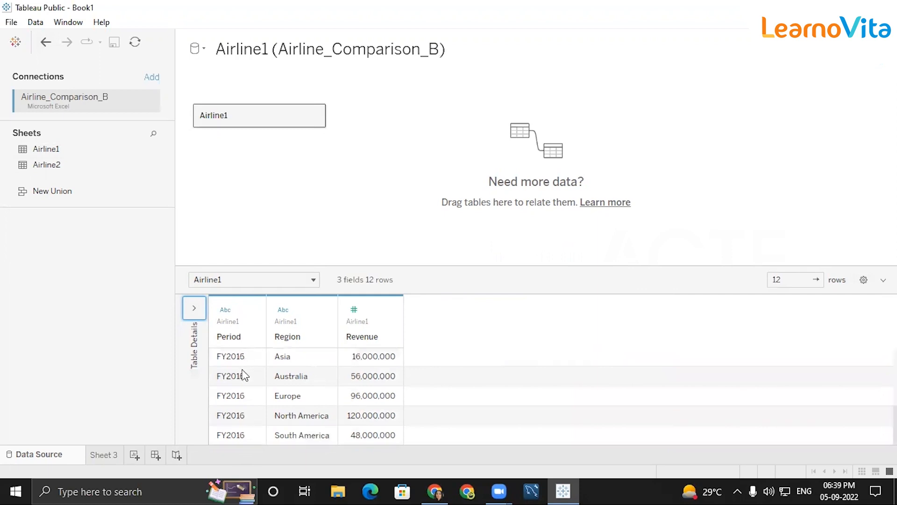
scroll(252, 373, up, 3)
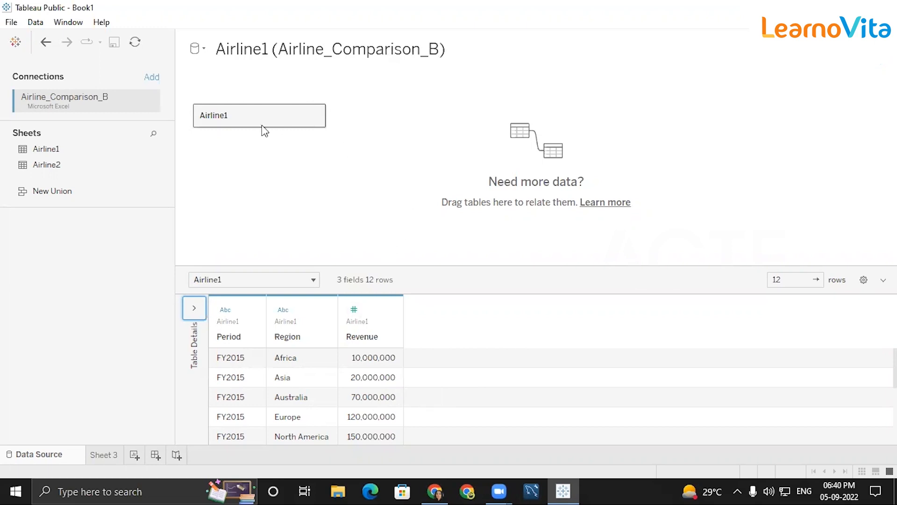
click(314, 115)
click(331, 150)
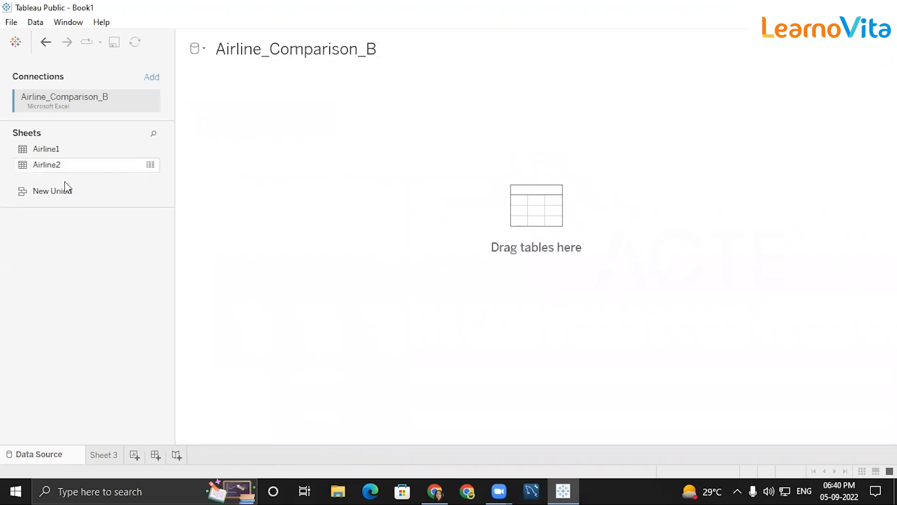
drag(53, 174, 371, 176)
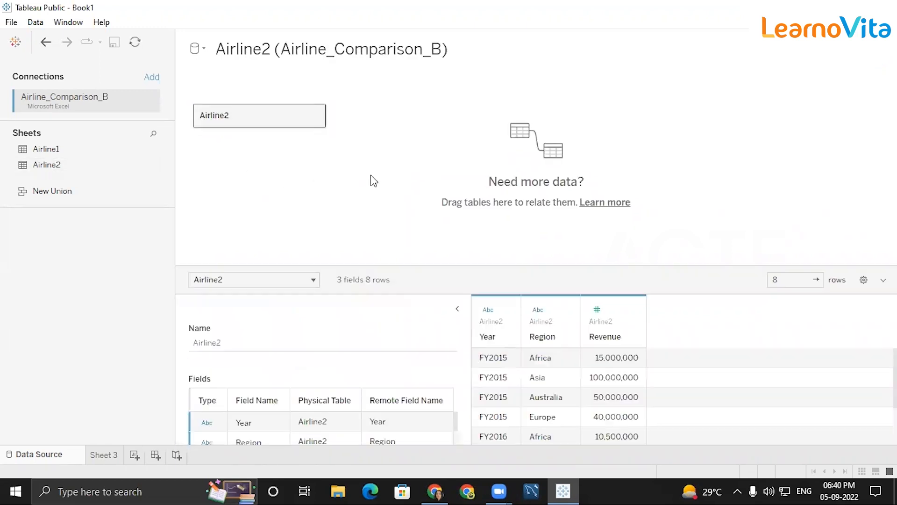
click(457, 308)
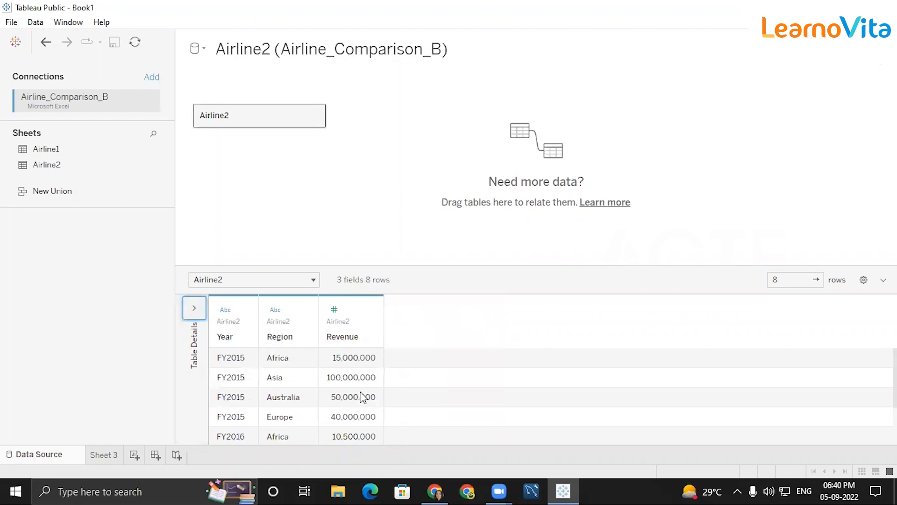
scroll(361, 397, down, 1)
scroll(258, 409, up, 1)
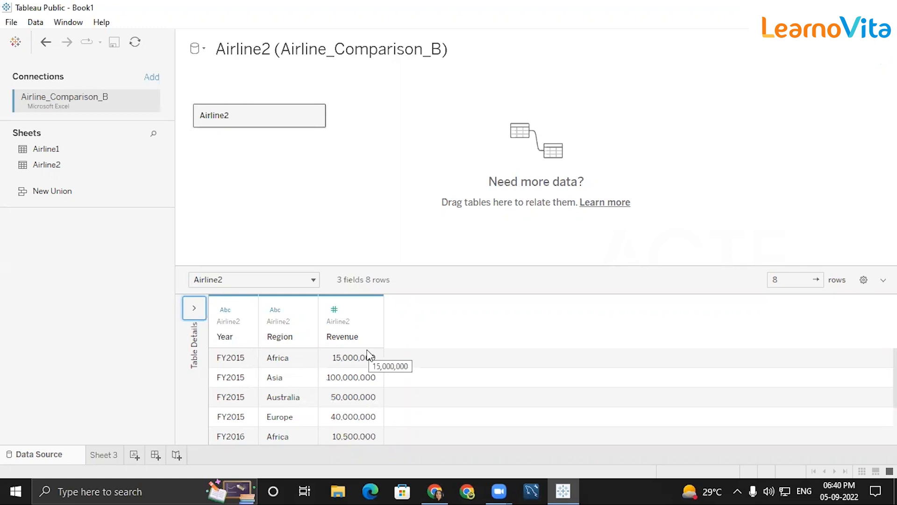
click(316, 115)
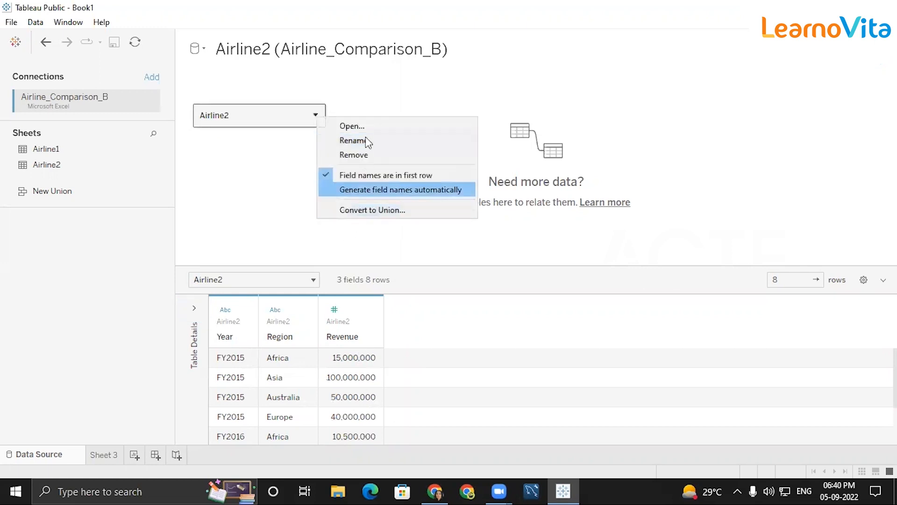
click(365, 155)
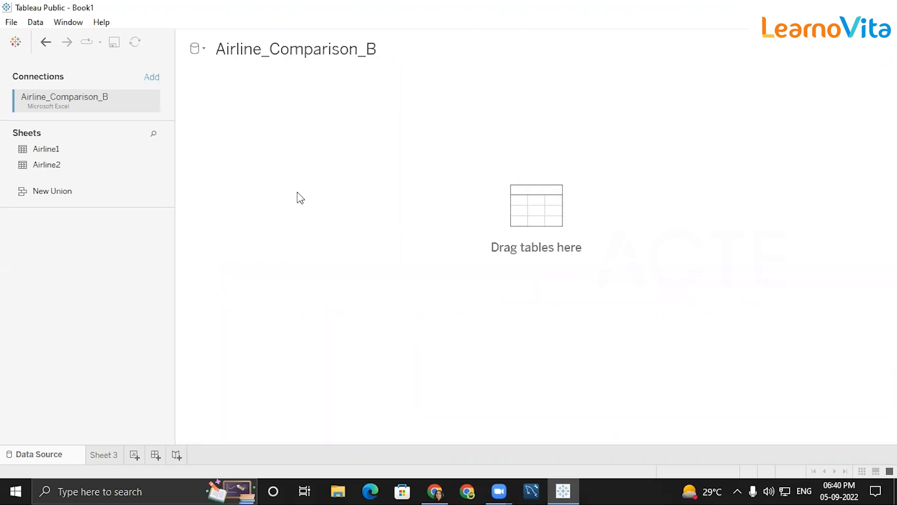
double_click(84, 149)
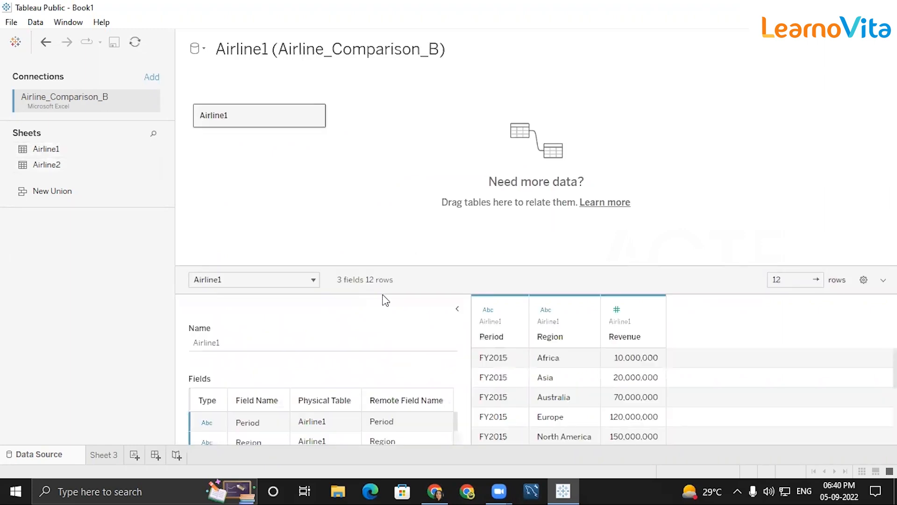
Preview the Airline1 rows with table details hidden, then remove Airline1 from the canvas
click(457, 308)
scroll(418, 434, down, 3)
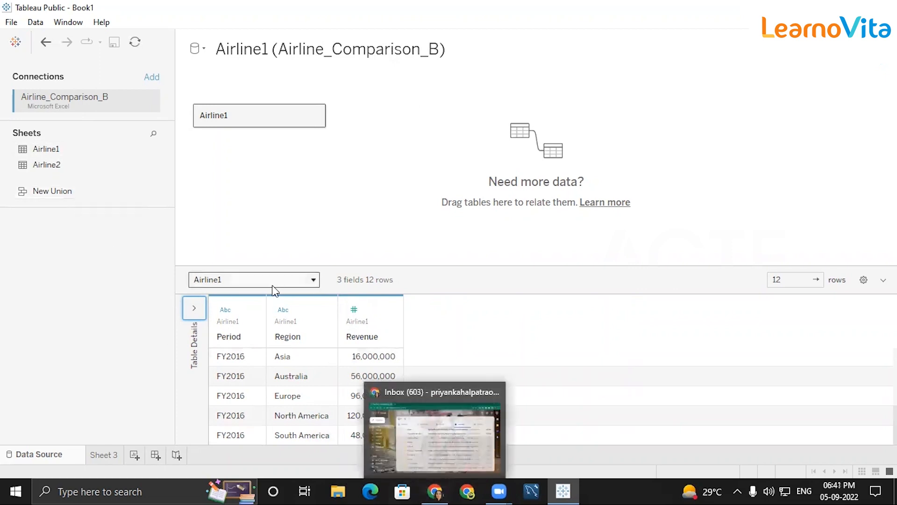
scroll(252, 400, up, 3)
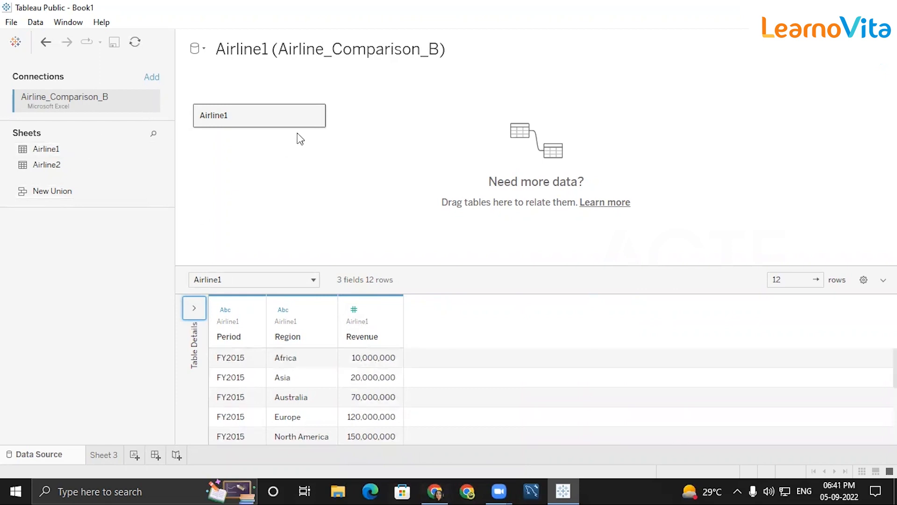
click(315, 116)
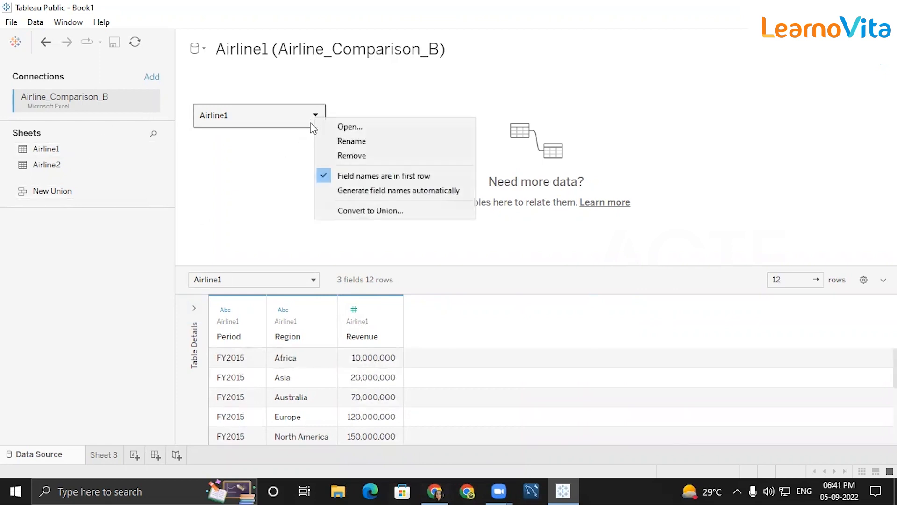
click(374, 159)
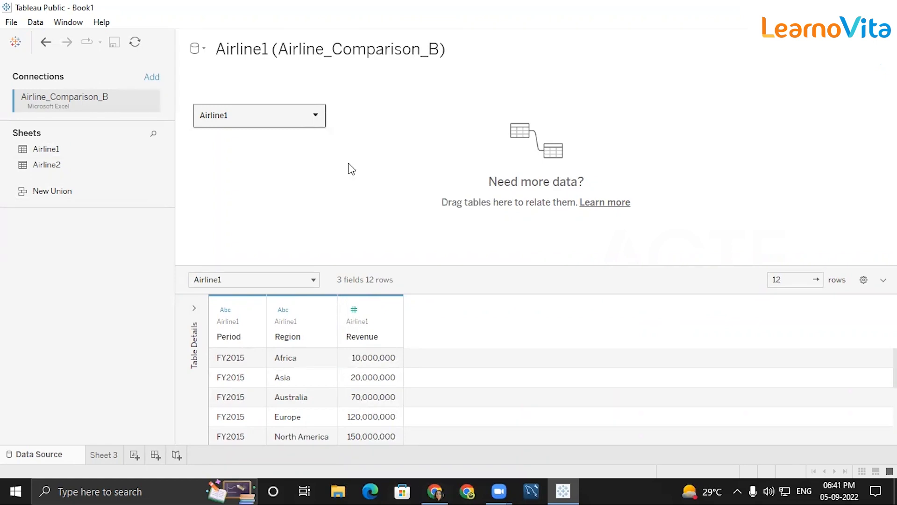
Re-add Airline1, look through its preview rows, and remove it again
drag(94, 149, 258, 145)
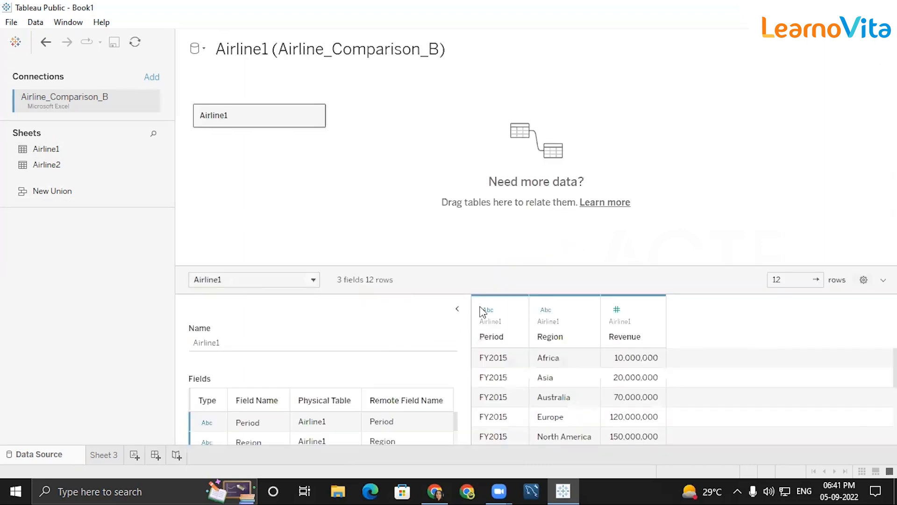
click(460, 307)
scroll(294, 381, down, 3)
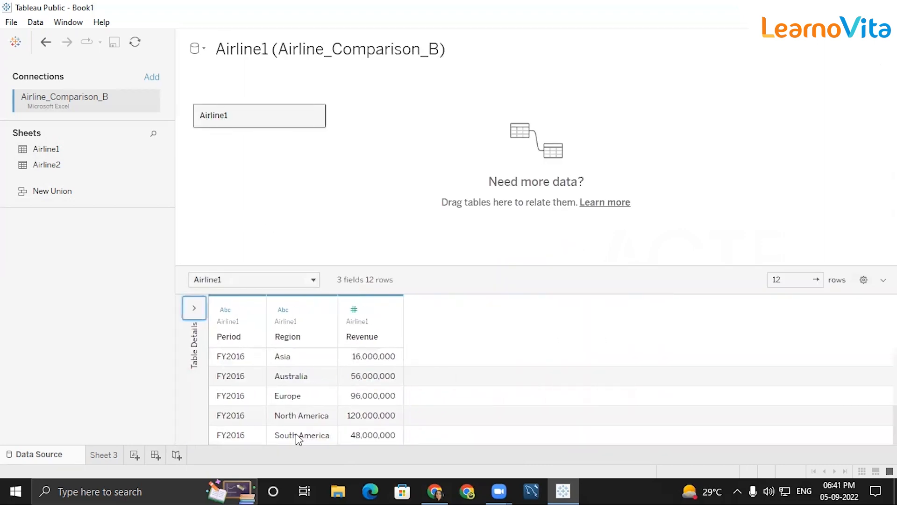
scroll(240, 435, up, 3)
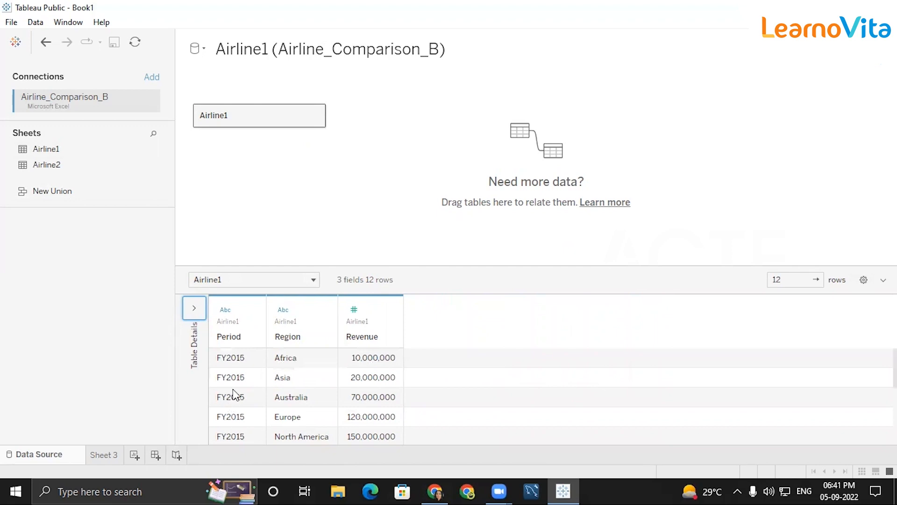
click(316, 114)
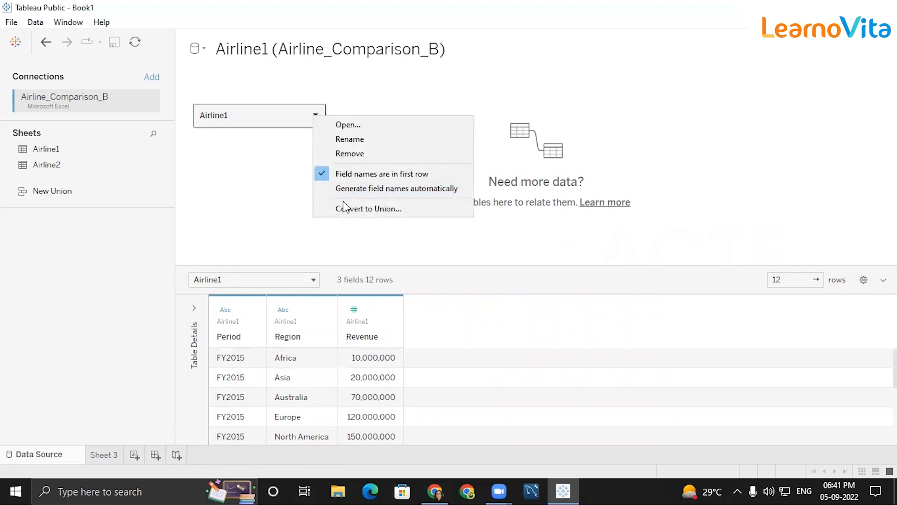
click(351, 154)
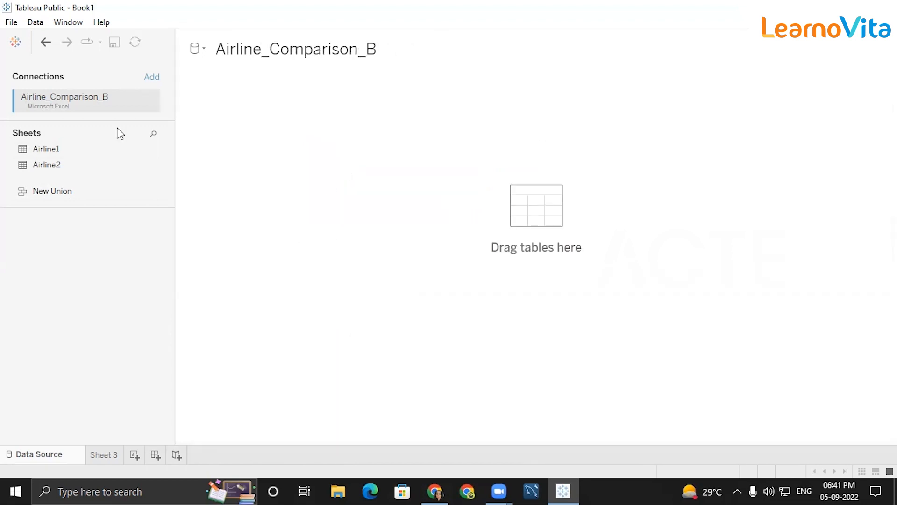
Add Airline2, preview its rows, then remove it from the canvas
drag(92, 170, 308, 125)
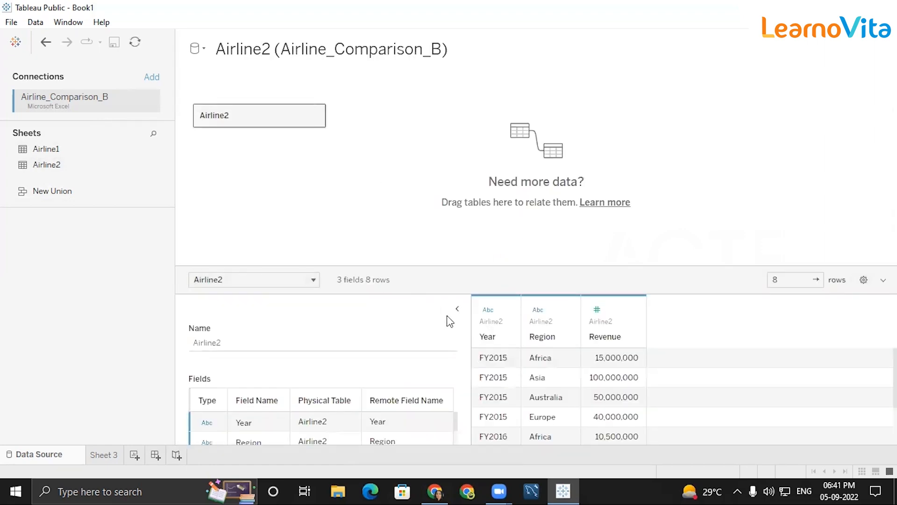
click(457, 309)
scroll(299, 376, down, 1)
scroll(271, 377, up, 1)
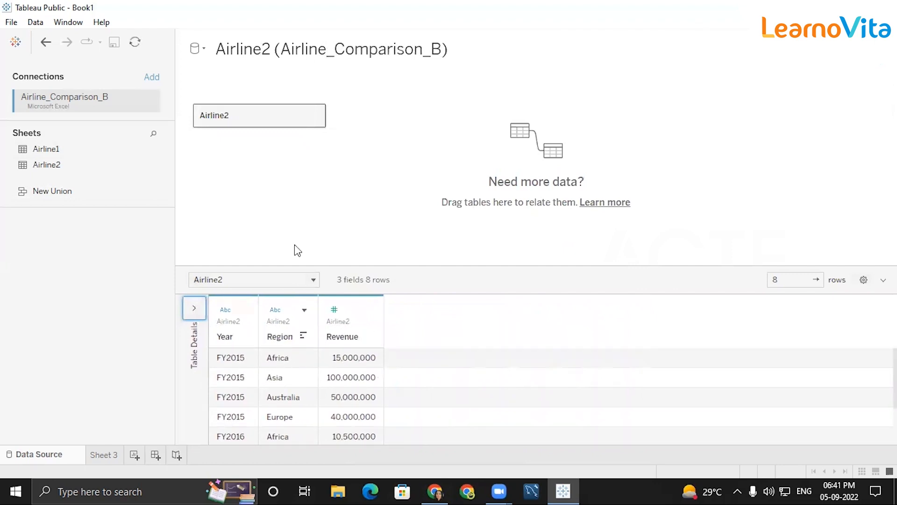
click(312, 117)
click(334, 152)
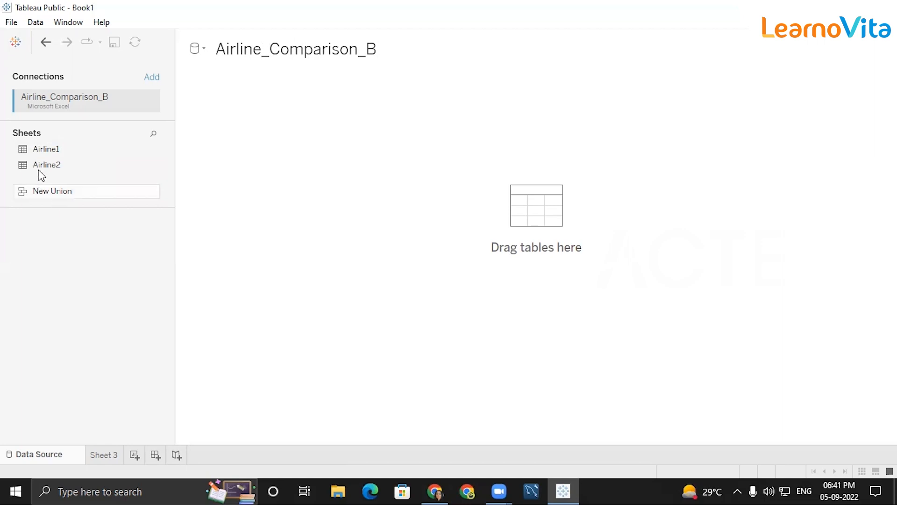
Add Airline1 to preview its data, then remove it
double_click(53, 151)
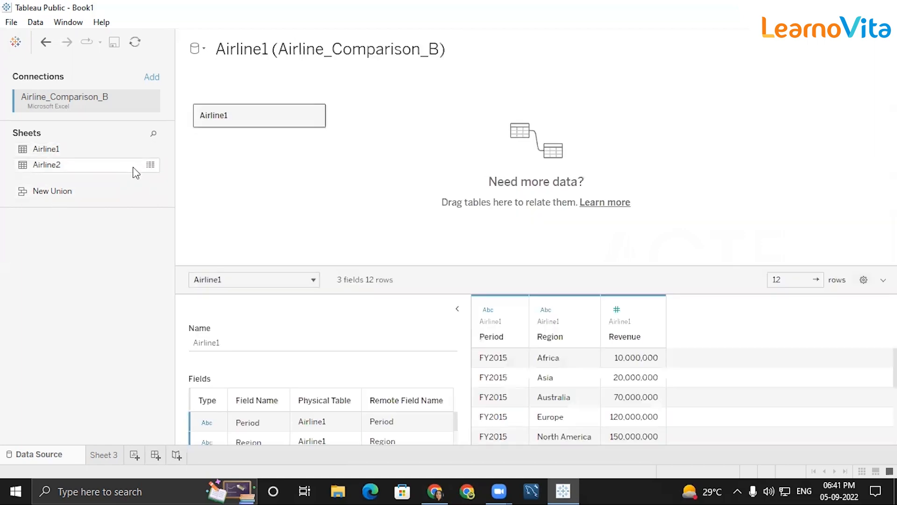
click(456, 309)
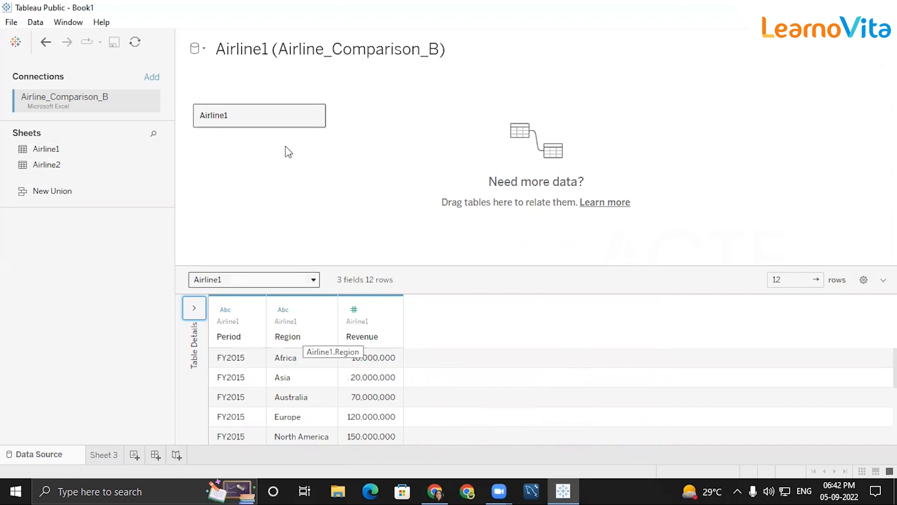
click(316, 114)
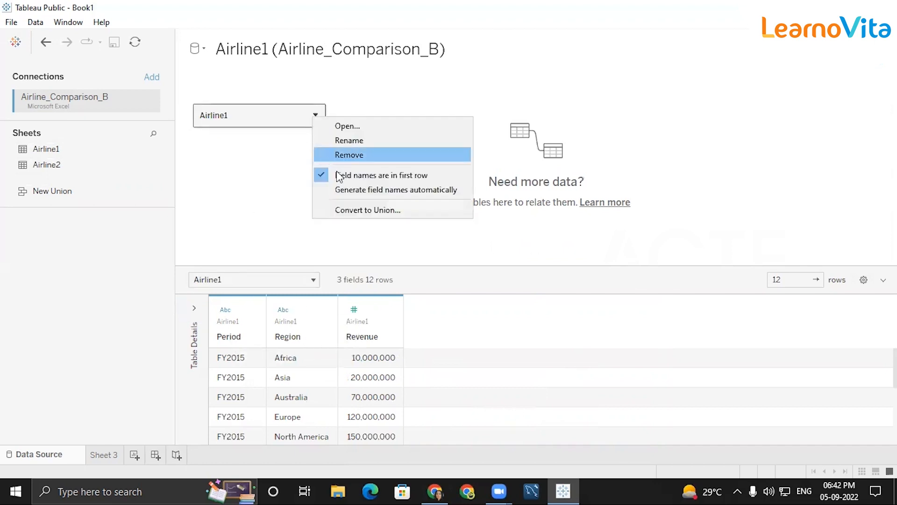
click(343, 156)
Add Airline2 to preview its data, then remove it
drag(48, 166, 313, 133)
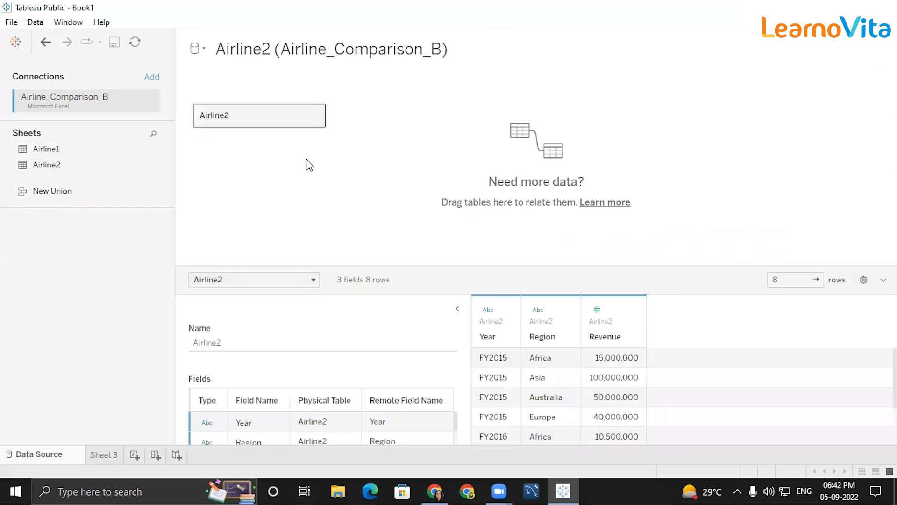
click(456, 312)
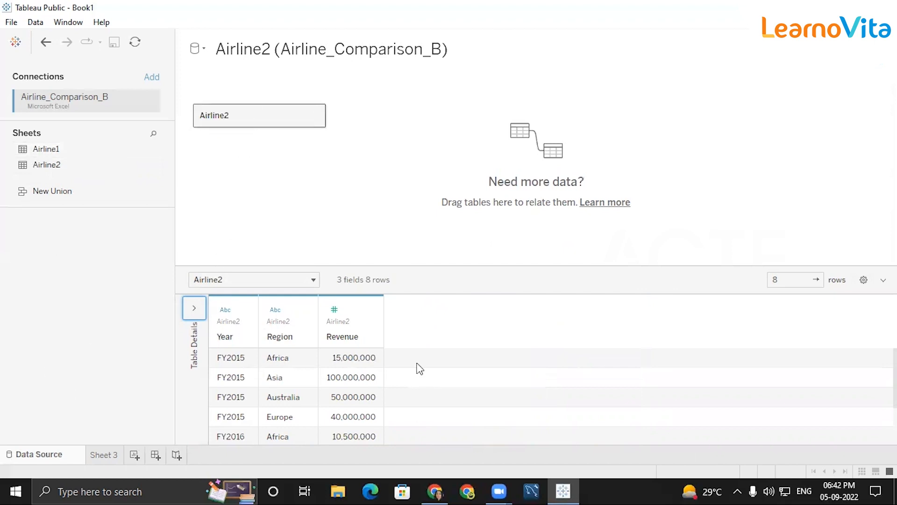
click(316, 115)
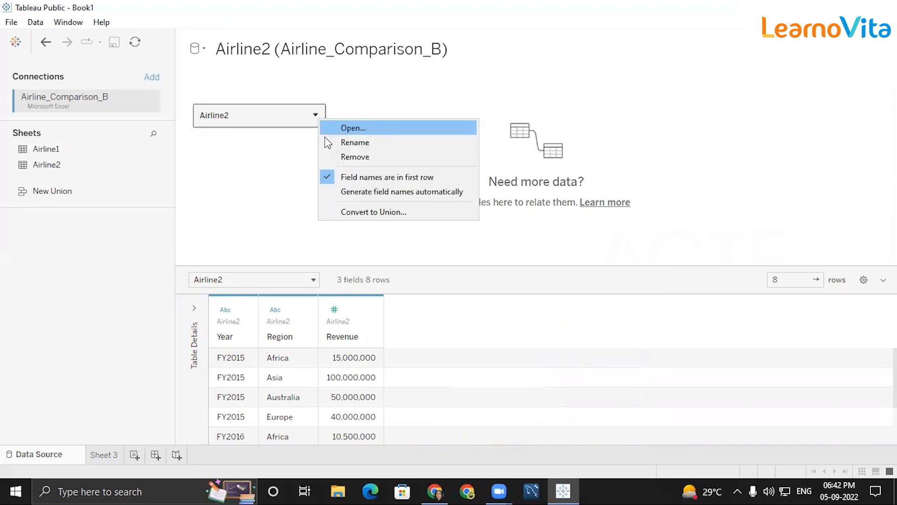
click(357, 157)
Add Airline1, delete it with the Delete key, then drag it back onto the canvas
drag(75, 149, 301, 122)
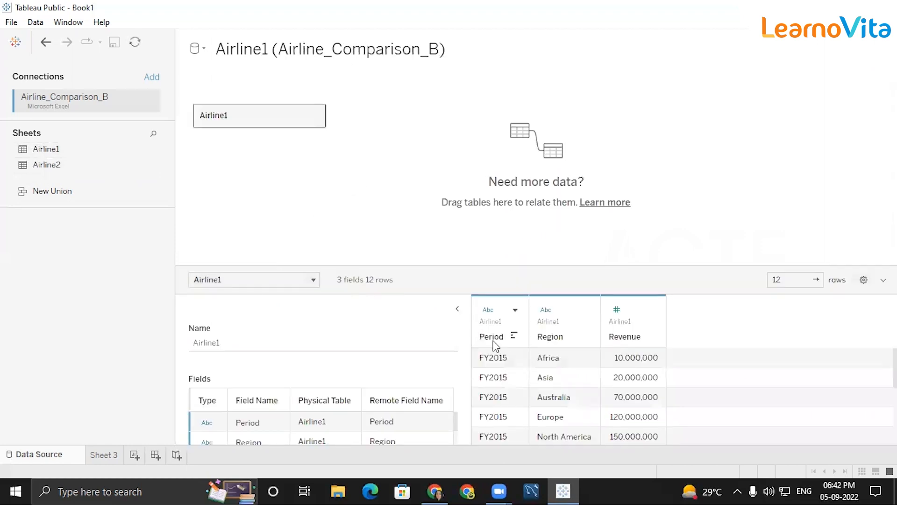
click(457, 308)
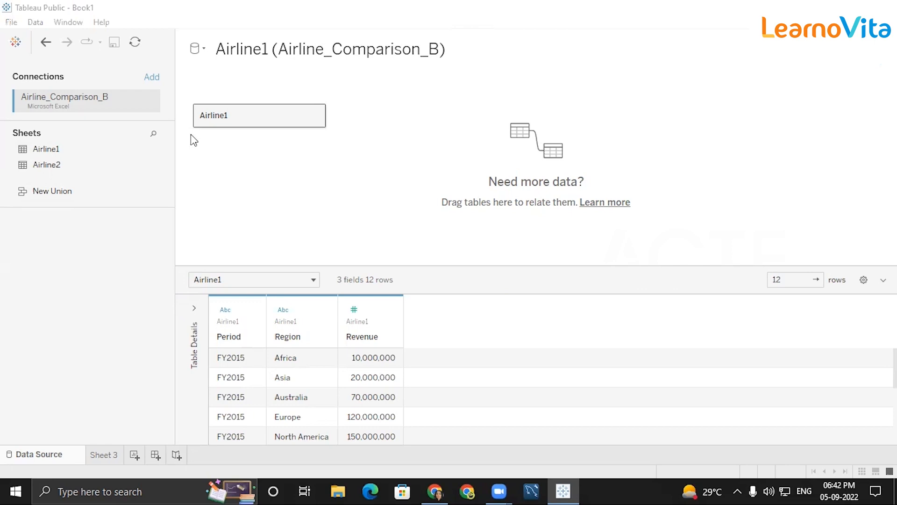
click(251, 117)
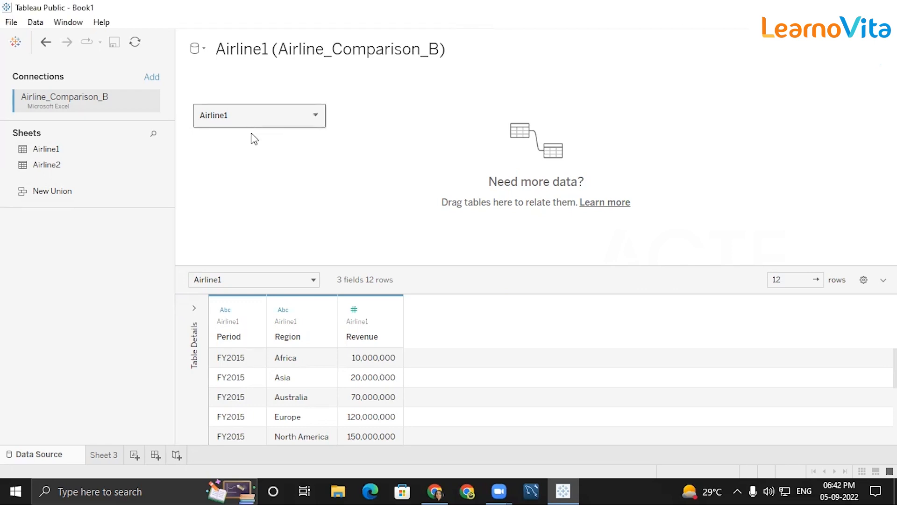
key(Delete)
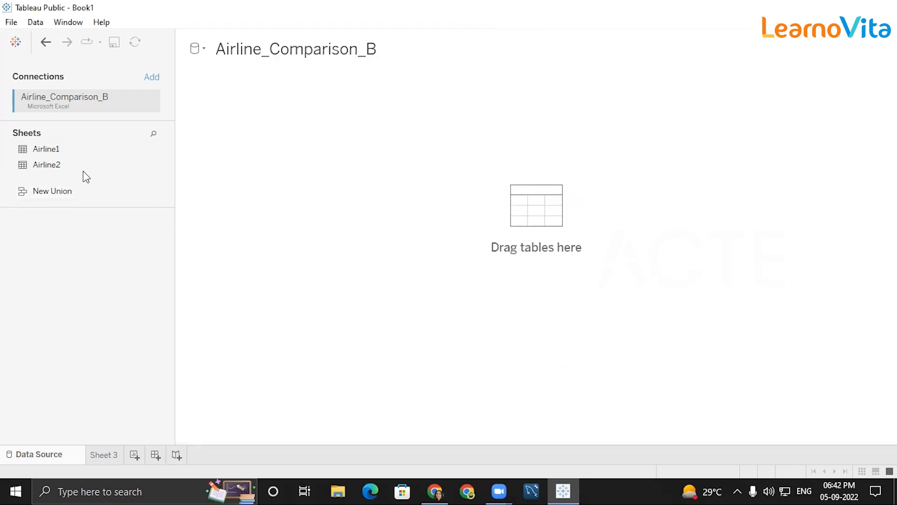
drag(65, 152, 258, 151)
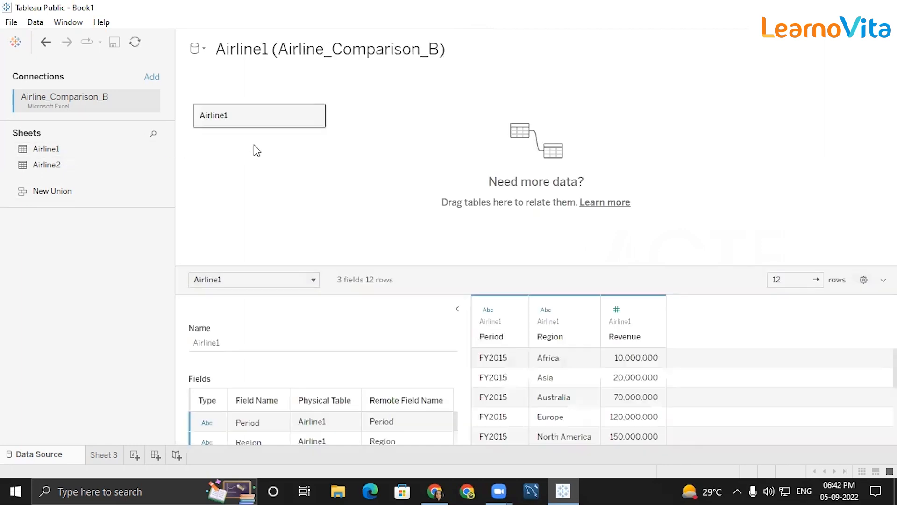
Preview Airline1 with details collapsed, then drag Airline2 beside it to form a relationship
click(457, 308)
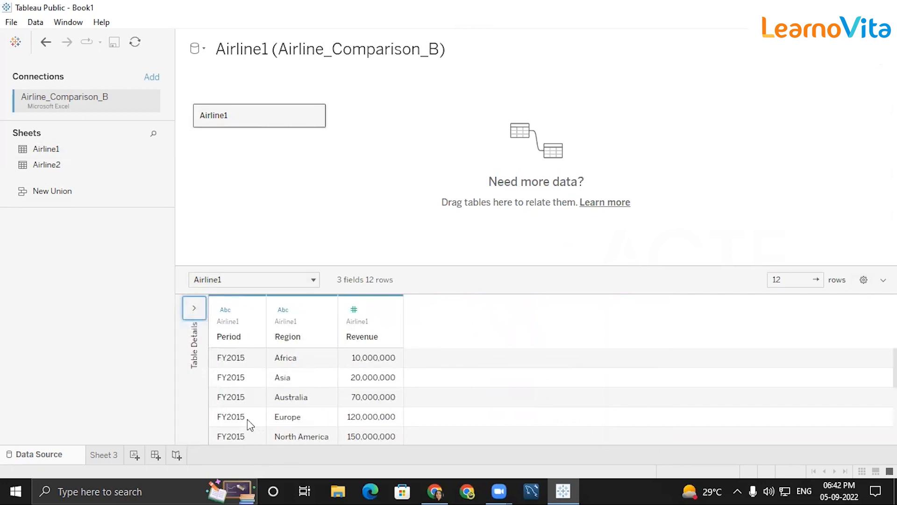
scroll(233, 398, down, 3)
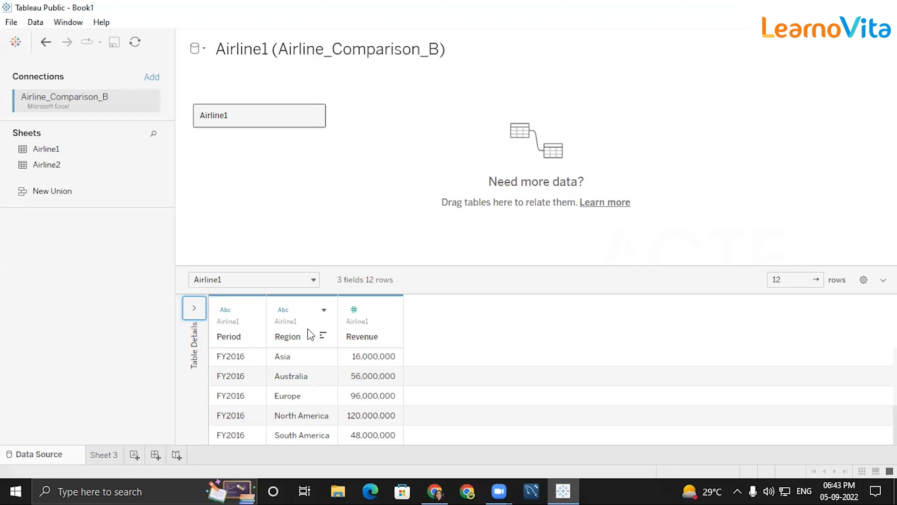
drag(47, 165, 405, 111)
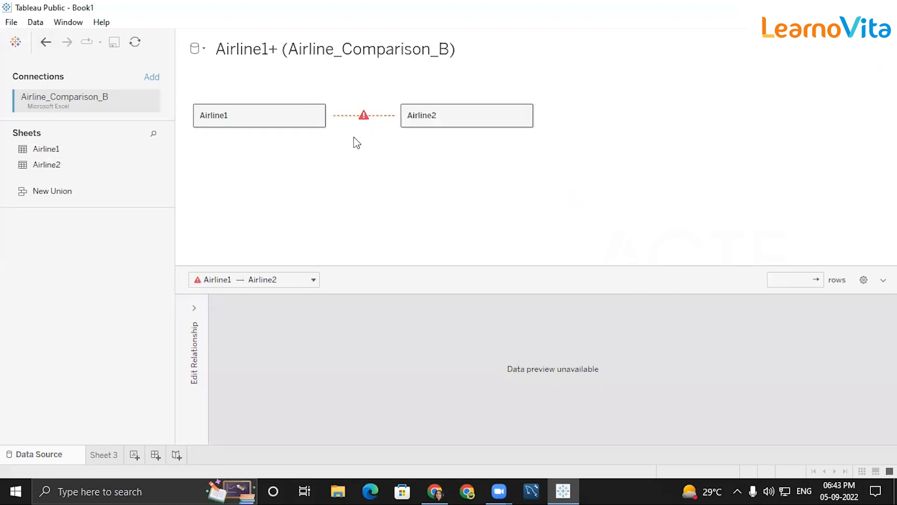
Remove Airline2 from the canvas via its dropdown menu
mouse_move(365, 121)
click(523, 116)
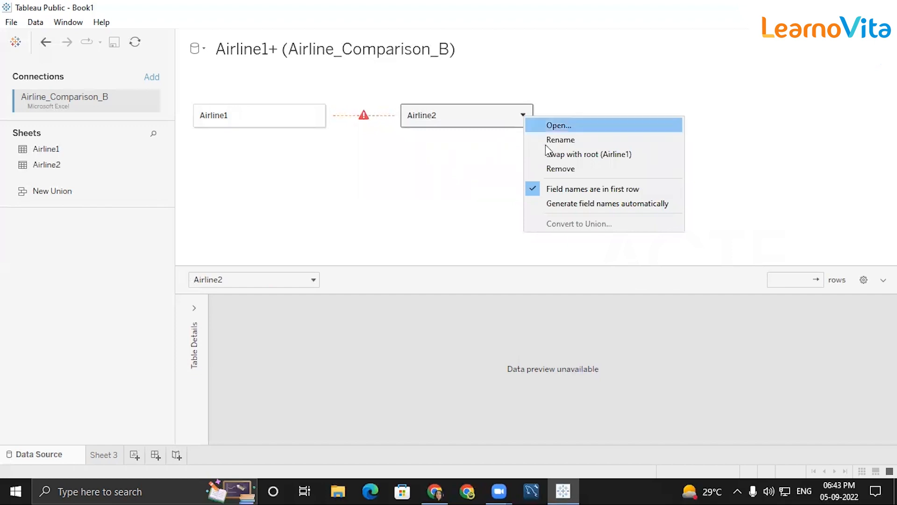
click(477, 208)
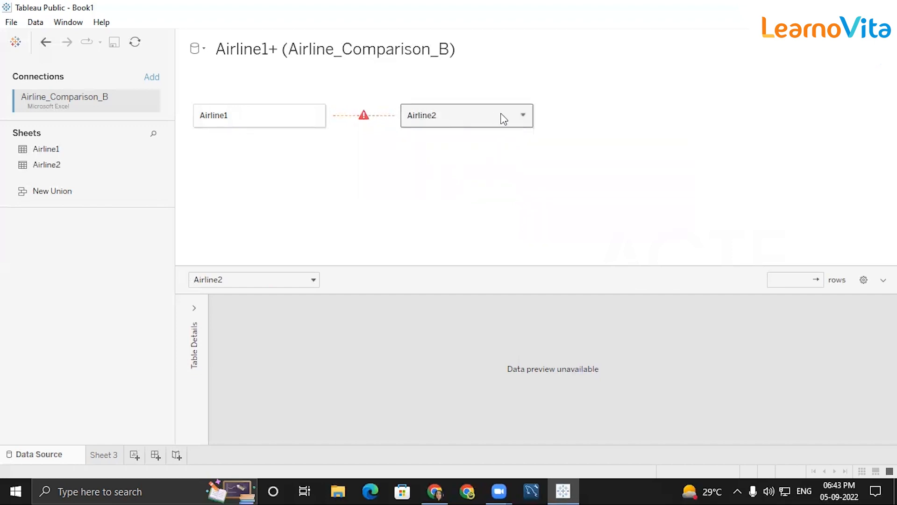
click(523, 116)
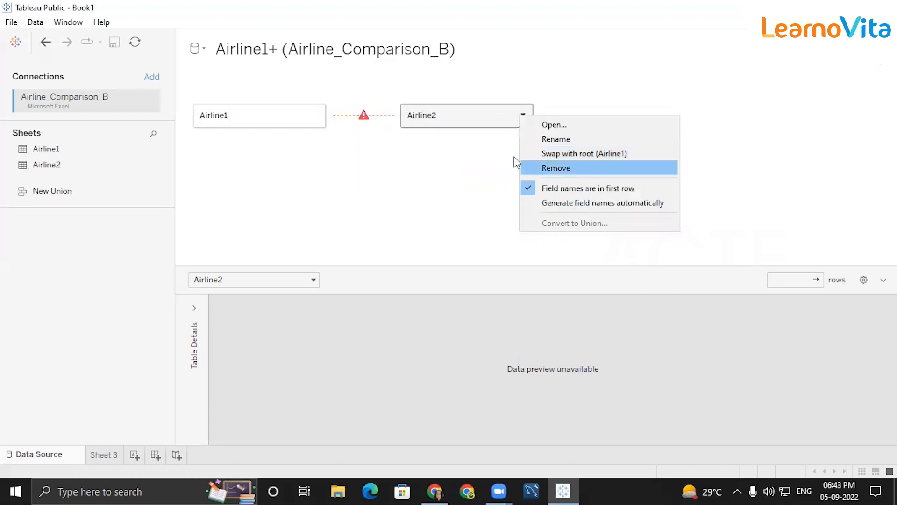
click(566, 168)
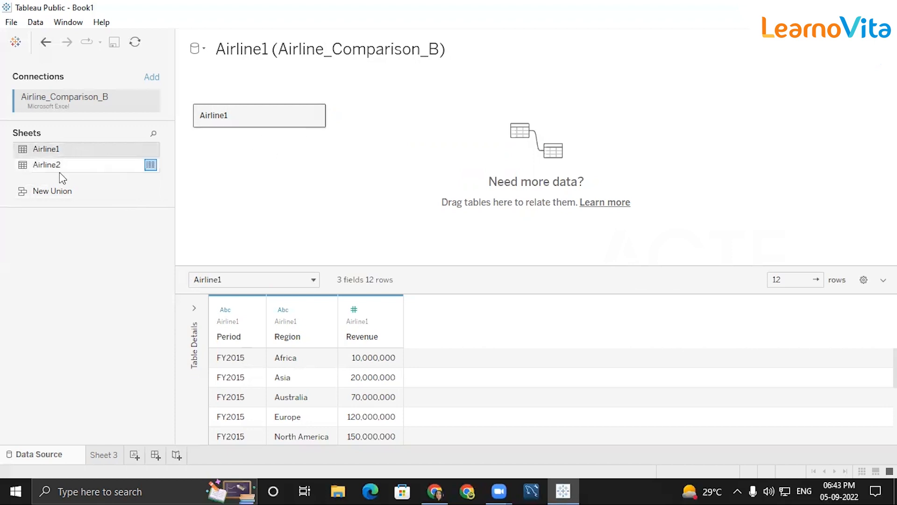
Add Airline2 back next to Airline1 and show Airline2 in the data preview
drag(52, 164, 366, 137)
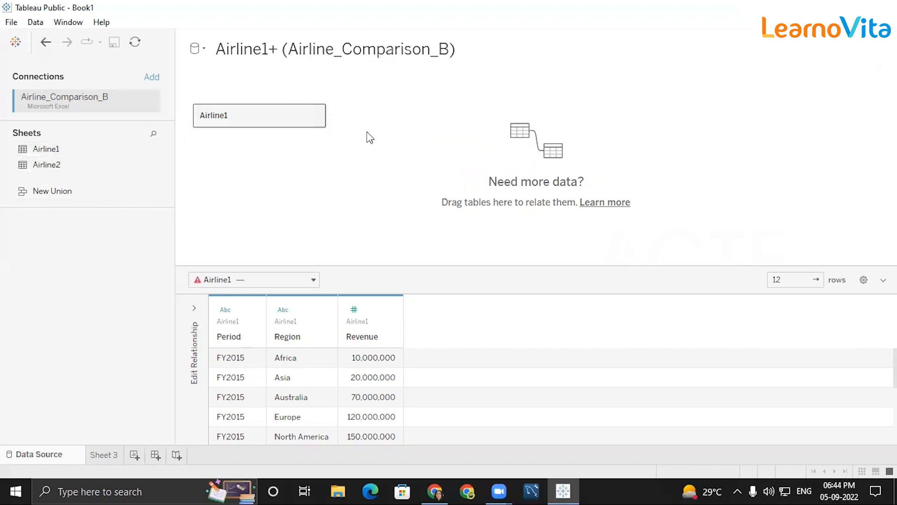
click(436, 120)
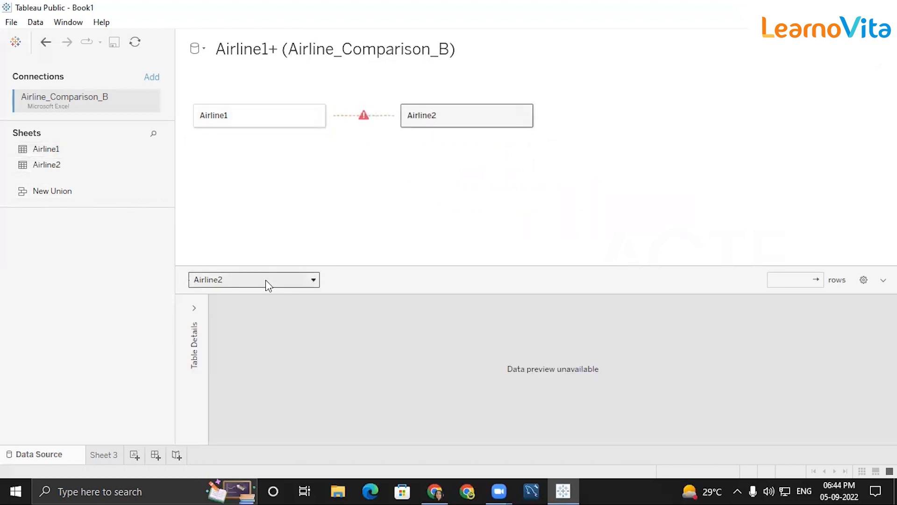
click(261, 282)
click(249, 347)
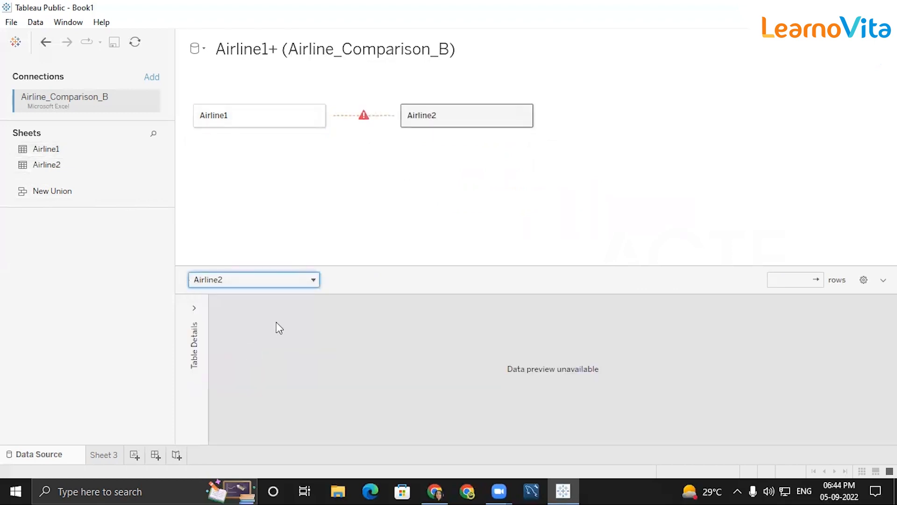
click(192, 307)
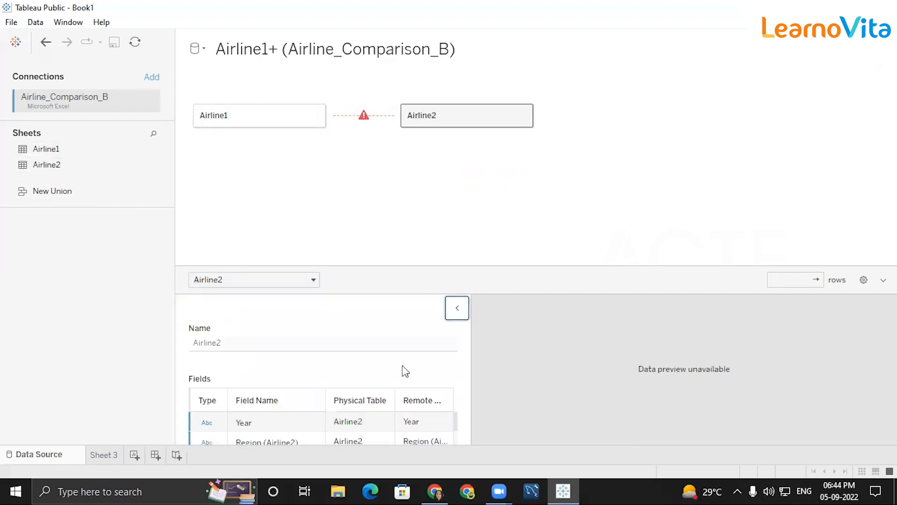
click(458, 309)
Remove both Airline2 and Airline1, leaving the canvas empty
click(523, 115)
click(485, 178)
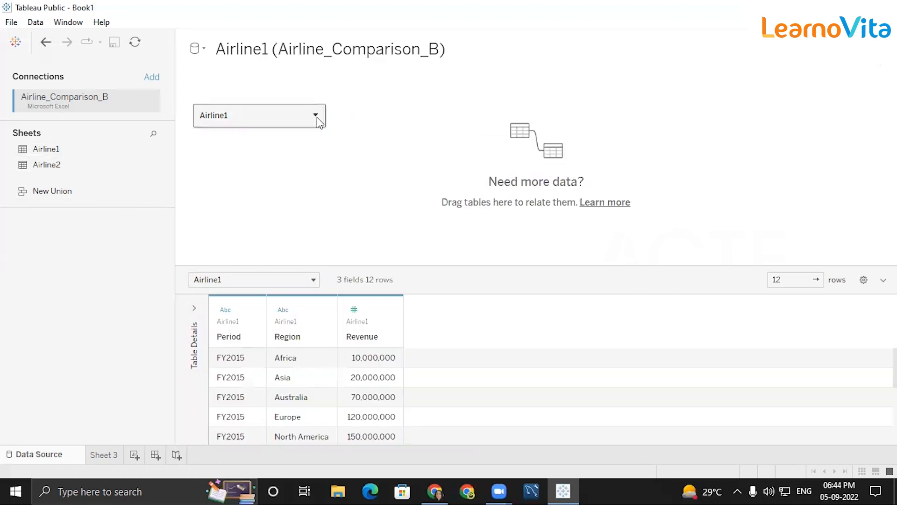
click(315, 115)
click(354, 156)
Place Airline2 on the empty canvas with Airline1 related to its right
drag(46, 164, 301, 144)
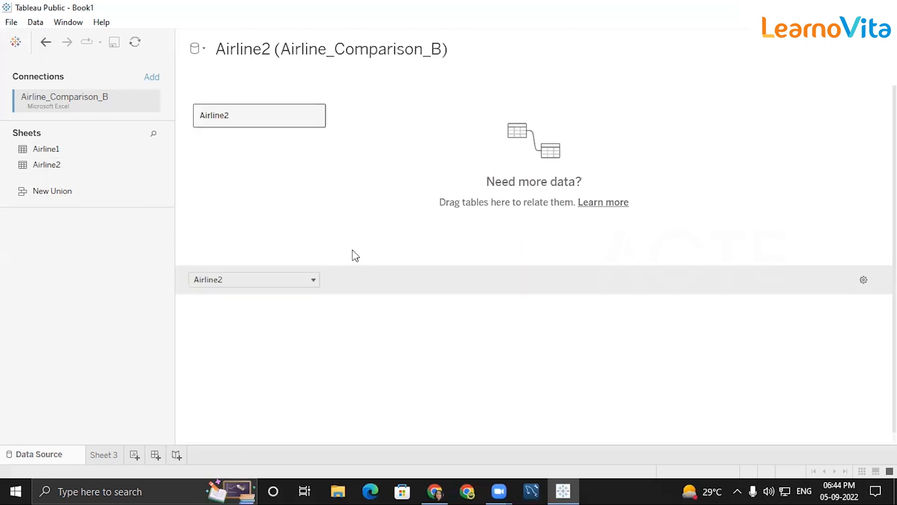
click(457, 309)
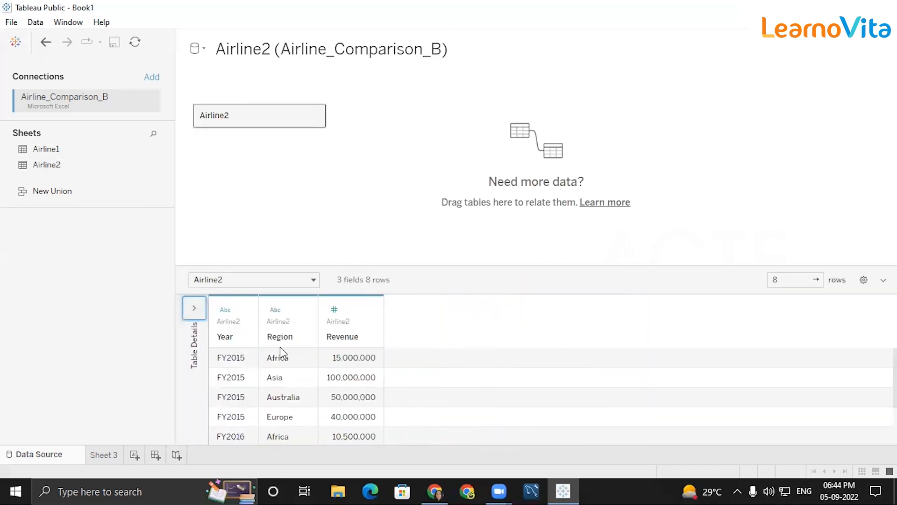
drag(55, 150, 403, 129)
Open Airline1's underlying tables and join a copy of Airline2 into it
mouse_move(367, 118)
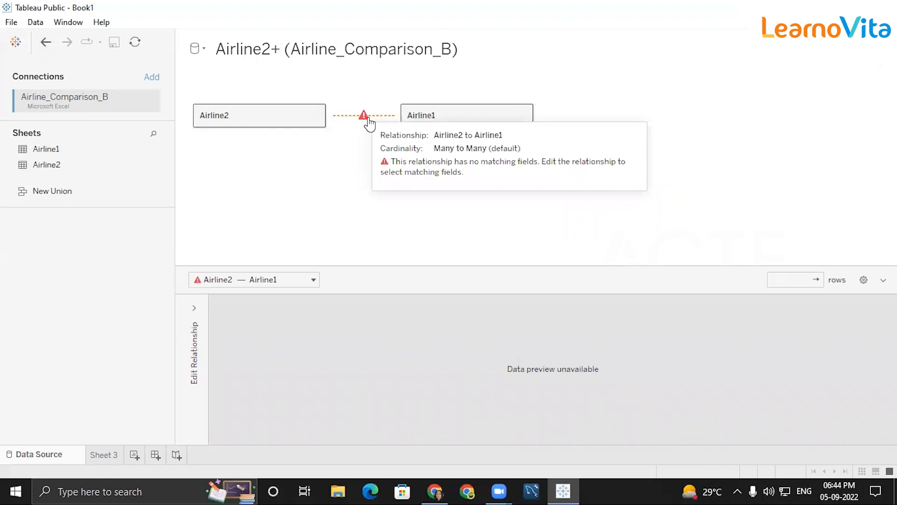
click(433, 114)
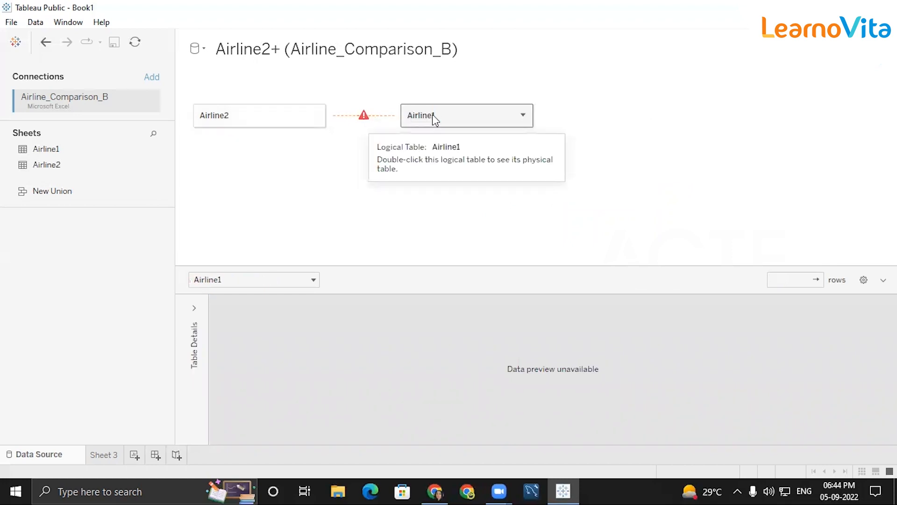
double_click(432, 114)
drag(92, 164, 435, 128)
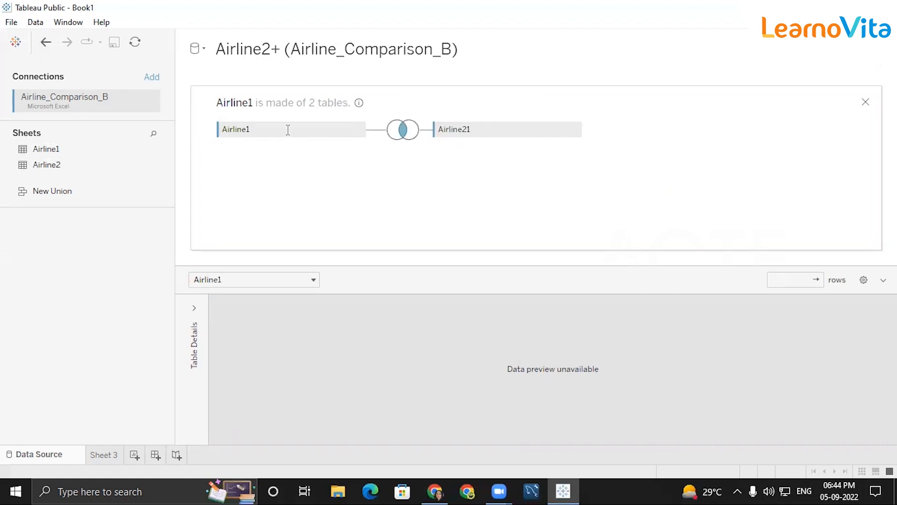
Change the Airline1–Airline21 join clause to Region (Airline1) = Region (Airline21)
click(401, 132)
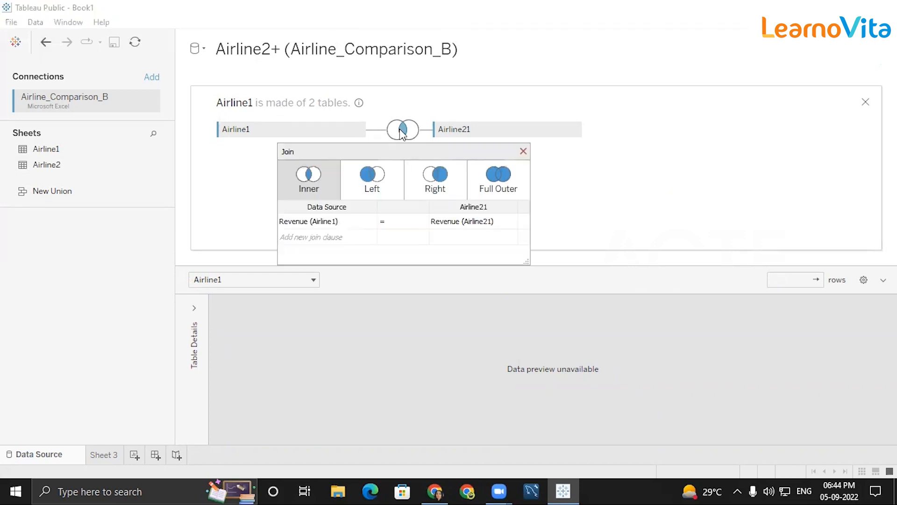
click(369, 222)
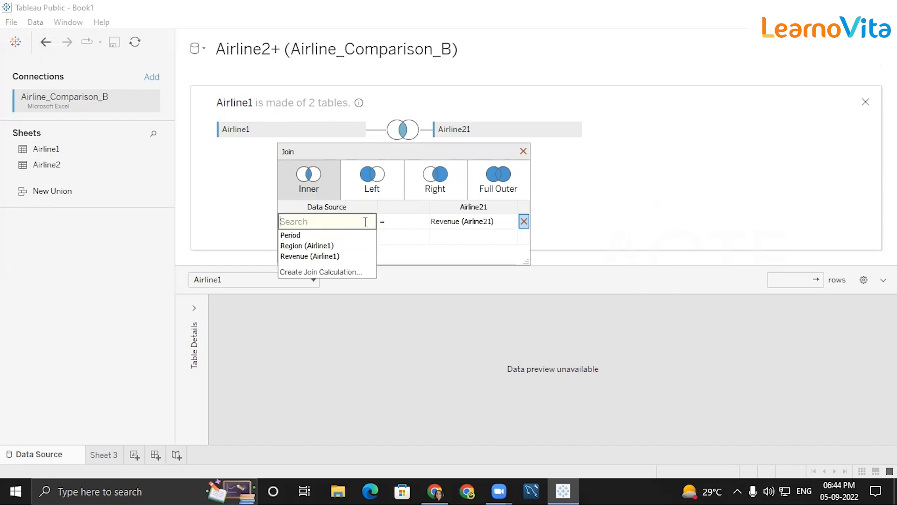
click(327, 246)
click(444, 222)
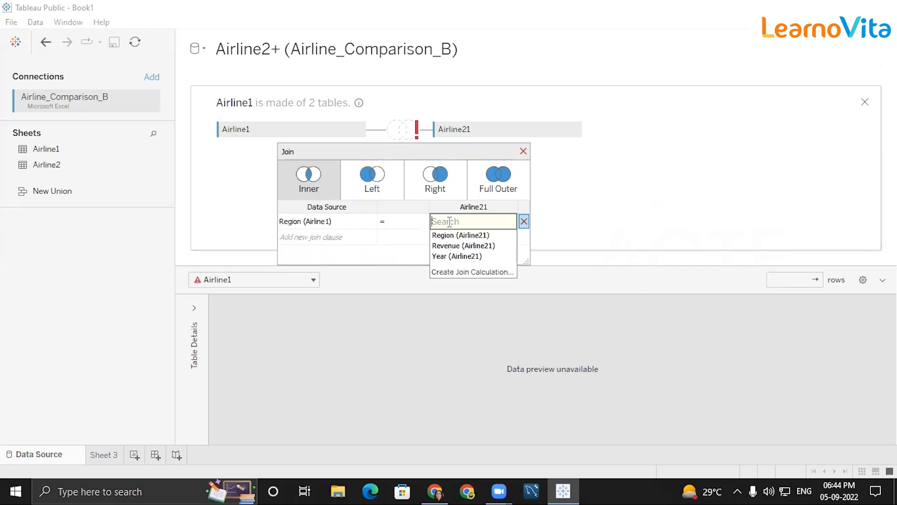
click(456, 235)
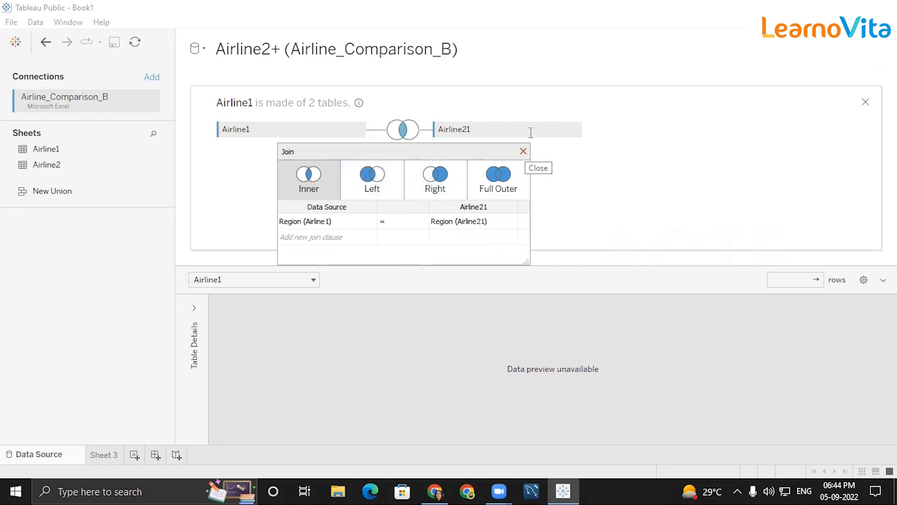
click(524, 152)
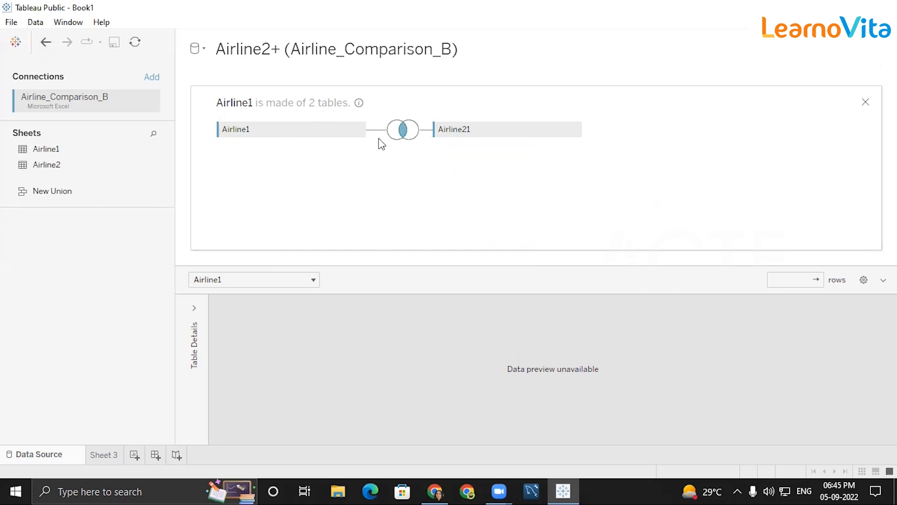
Leave the Airline1 join view and return to the Airline2–Airline1 relationship canvas
click(359, 130)
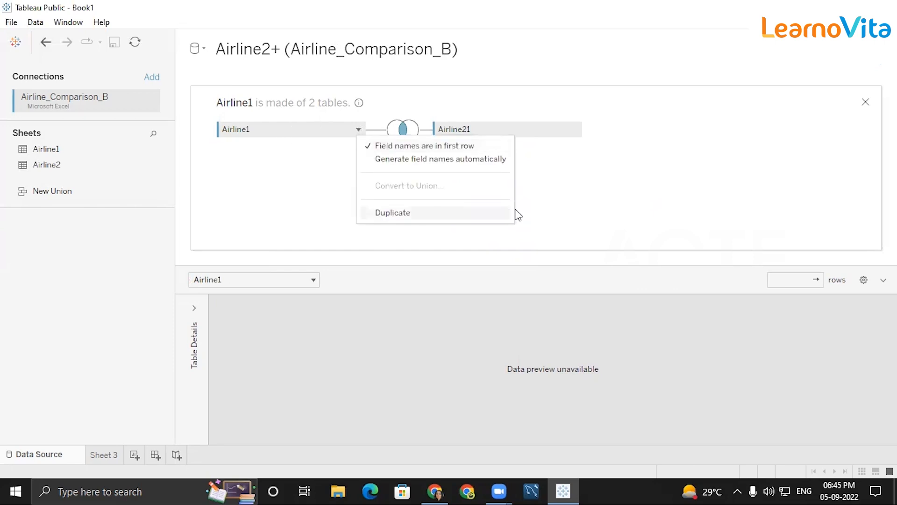
click(761, 147)
click(866, 102)
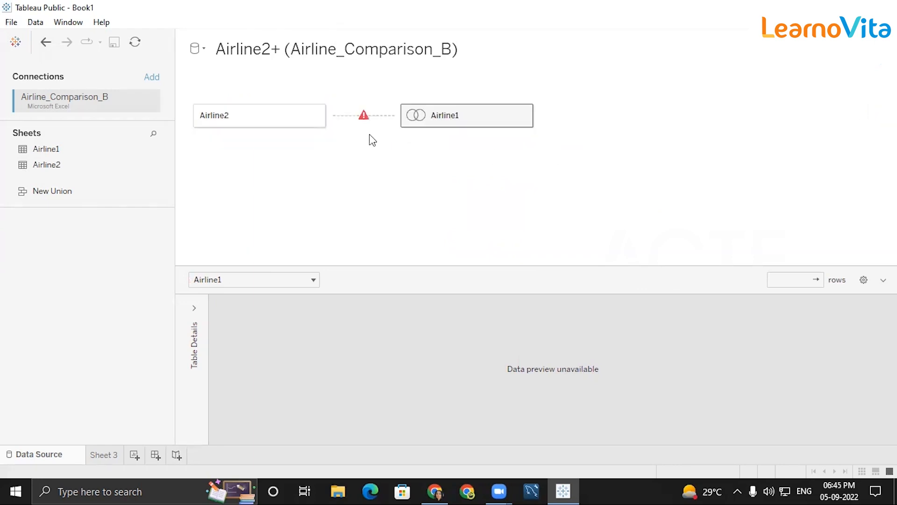
click(365, 117)
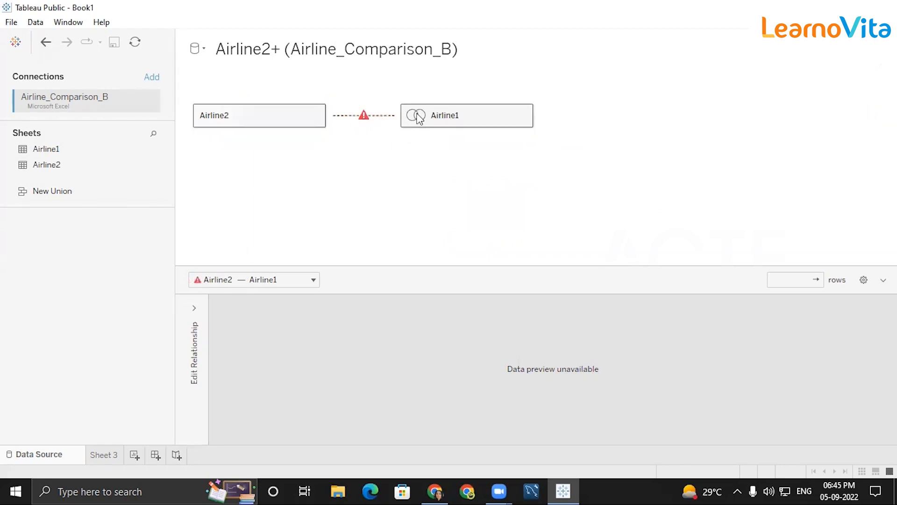
click(523, 115)
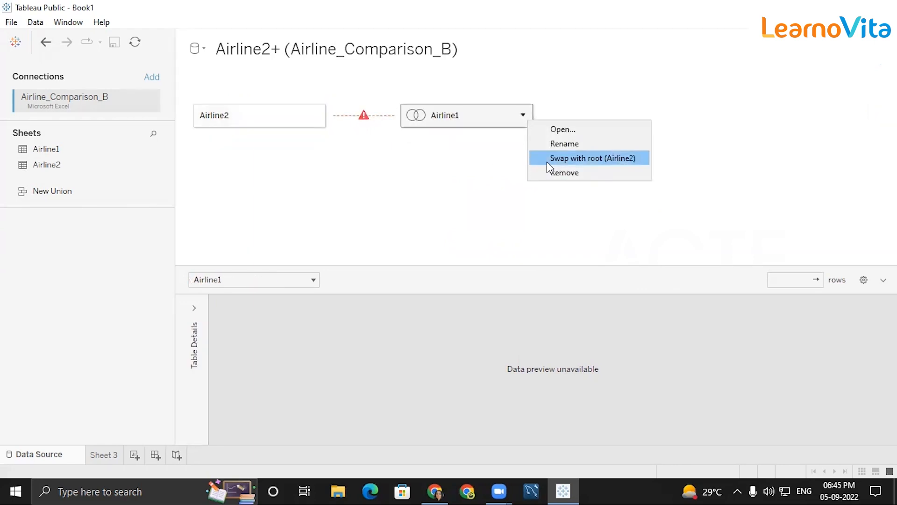
click(373, 148)
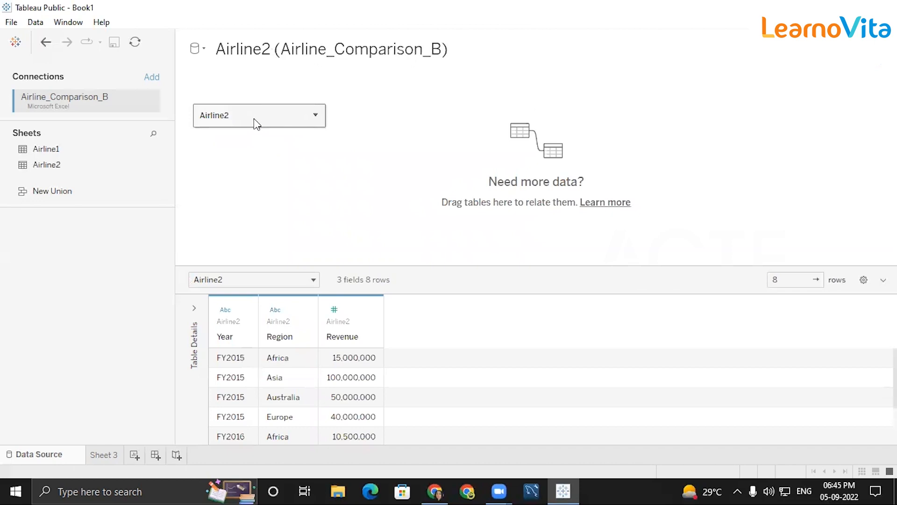
Remove Airline2 and place Airline1 alone on the canvas
click(315, 115)
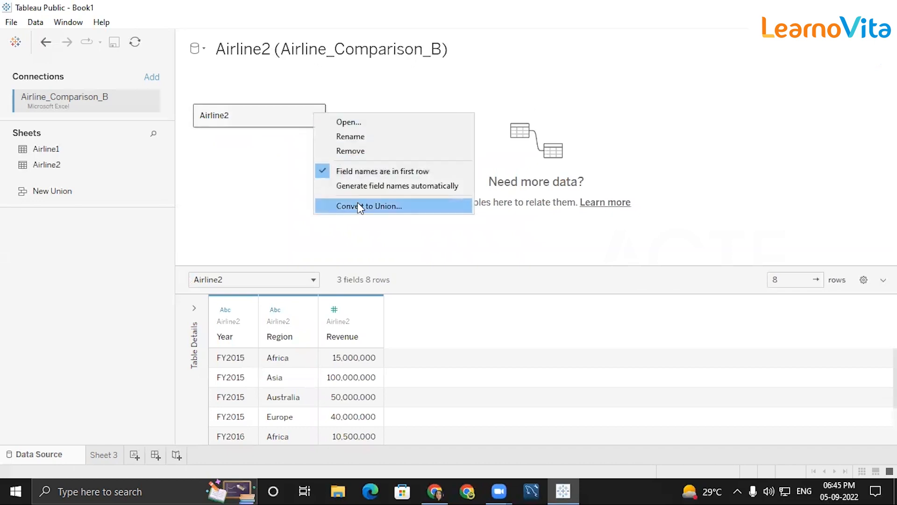
click(359, 151)
drag(64, 151, 282, 126)
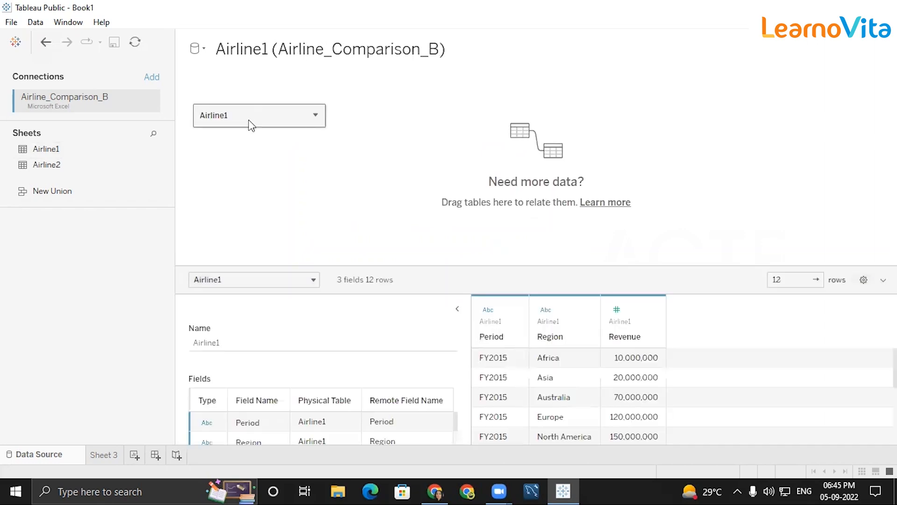
Open Airline1, join Airline2 beside it, and settle on a Left join
double_click(251, 124)
drag(89, 164, 405, 135)
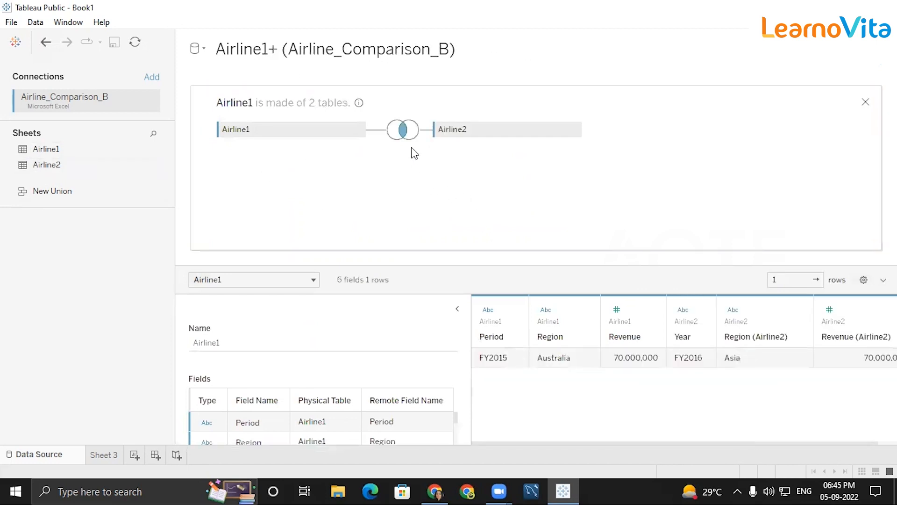
click(404, 136)
click(388, 186)
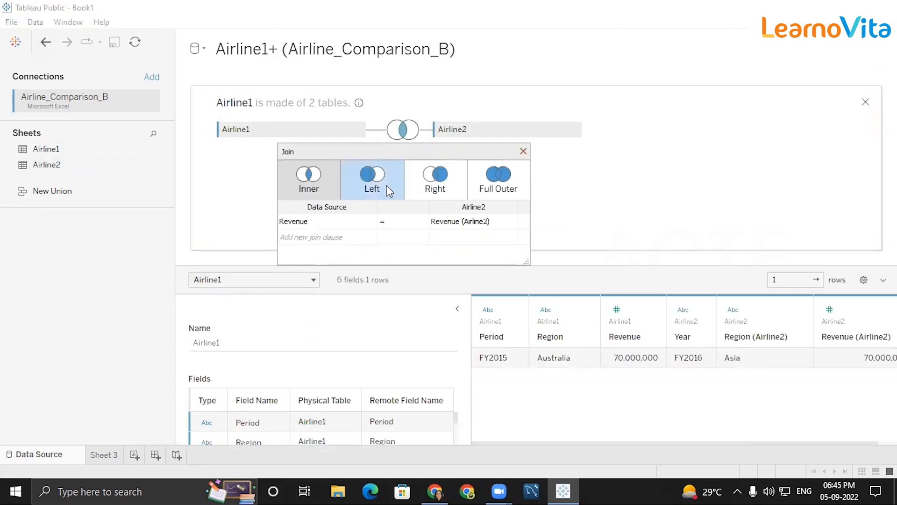
click(452, 179)
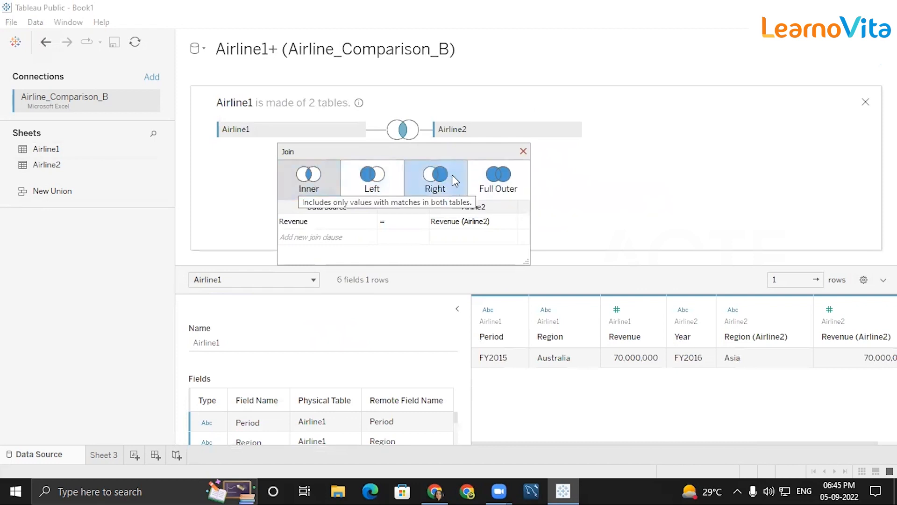
click(375, 187)
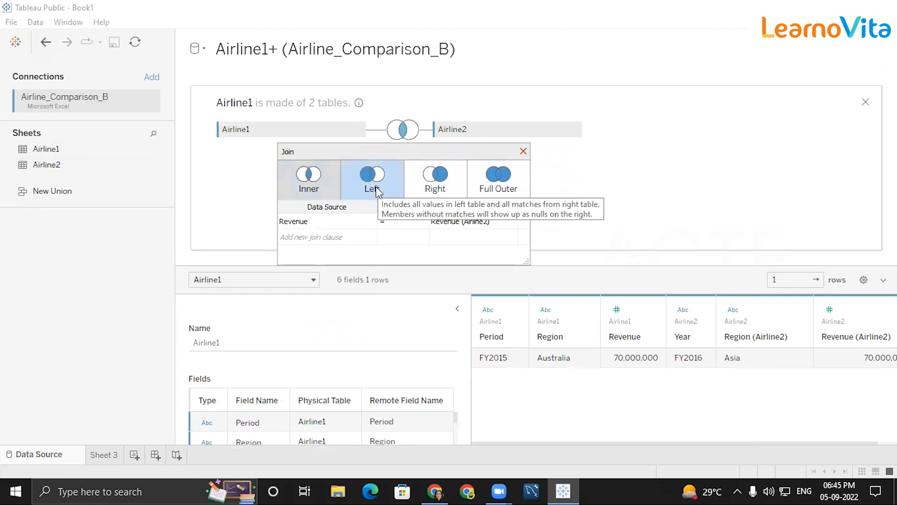
click(302, 173)
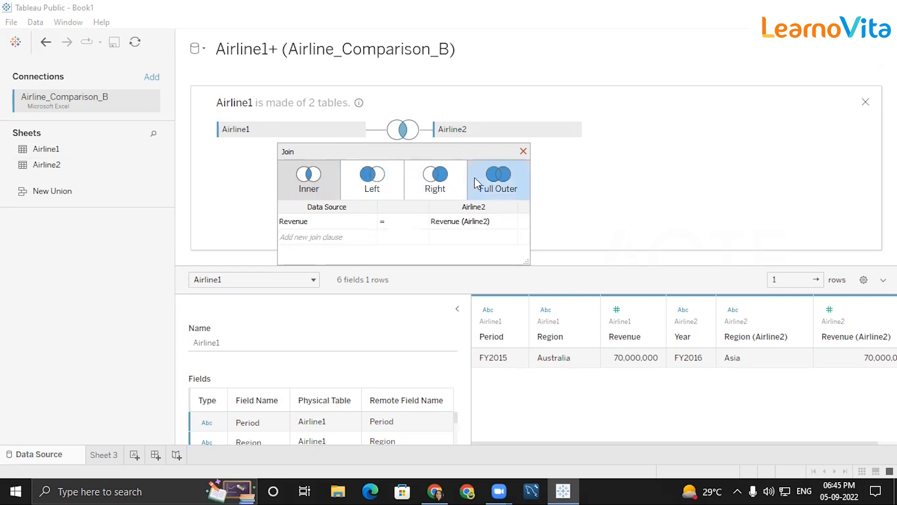
click(363, 175)
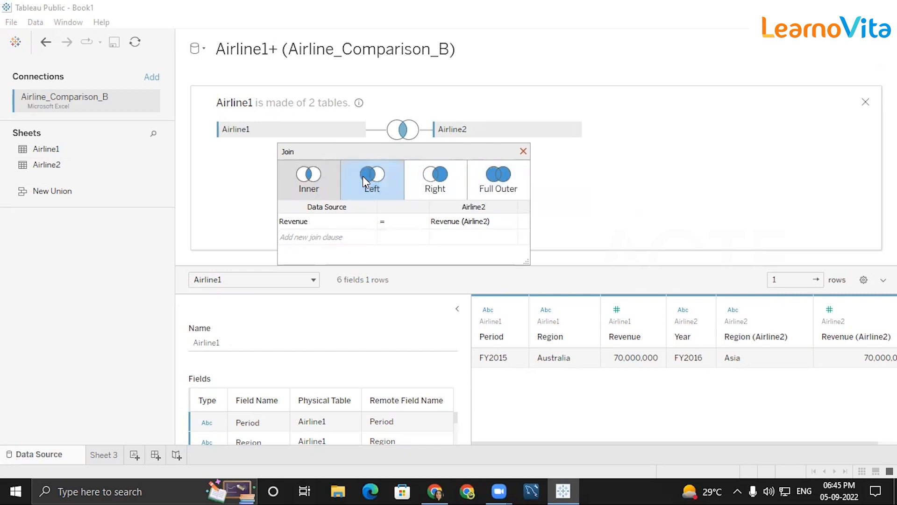
Match the join on Region = Region (Airline2) and collapse Table Details
click(344, 222)
click(323, 247)
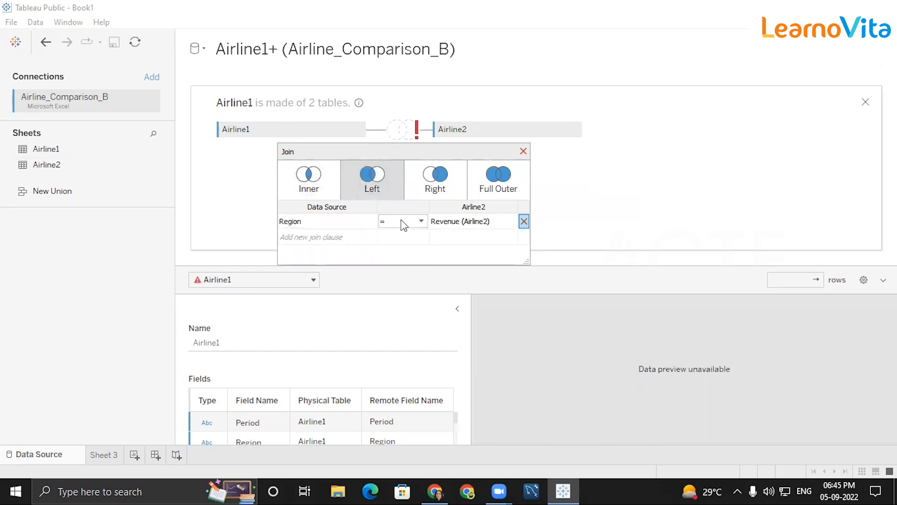
click(467, 221)
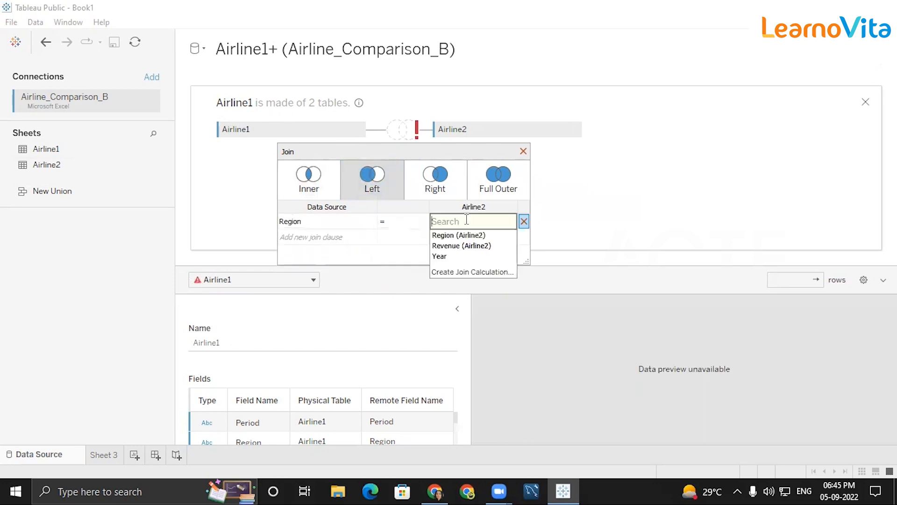
click(452, 245)
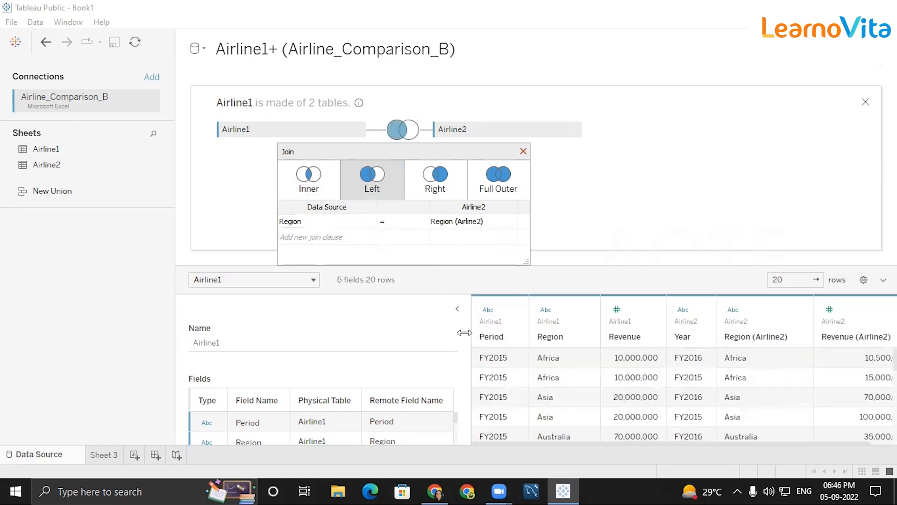
click(457, 308)
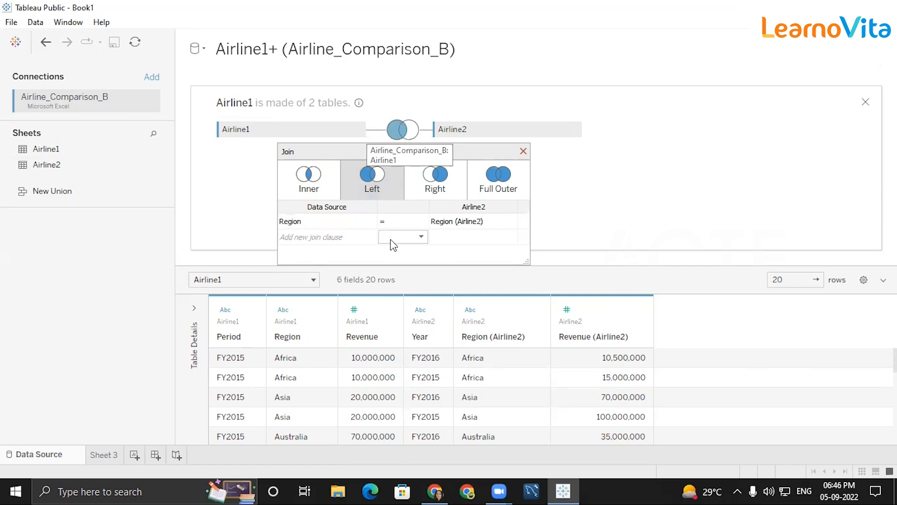
Check the 20 joined rows, including North and South America's nulls, then close the join settings
scroll(463, 358, down, 5)
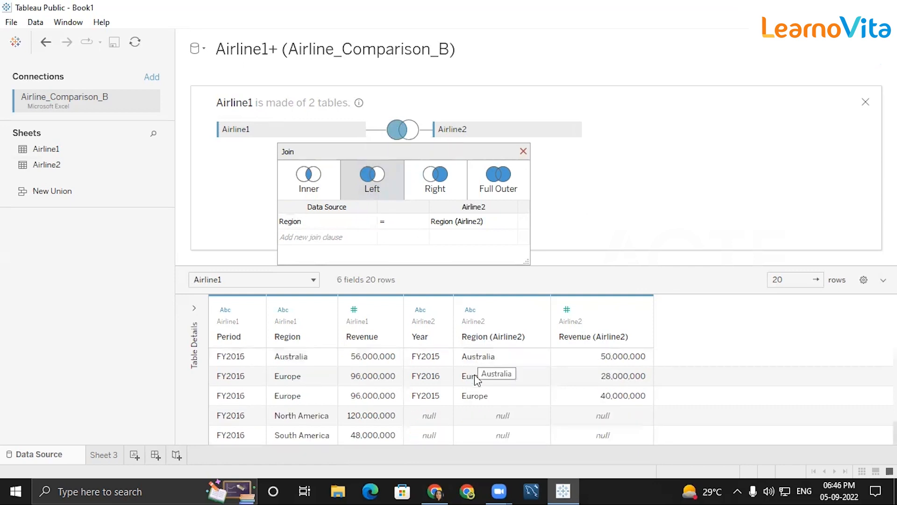
scroll(459, 408, up, 5)
scroll(459, 411, down, 5)
click(523, 152)
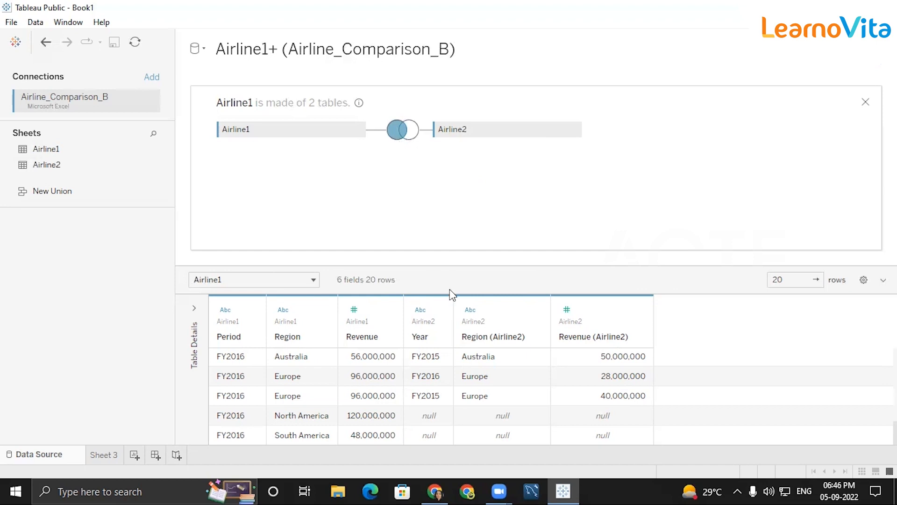
Scroll the grid back and forth, then handwrite a red letter beside the Airline2 table
scroll(416, 402, up, 5)
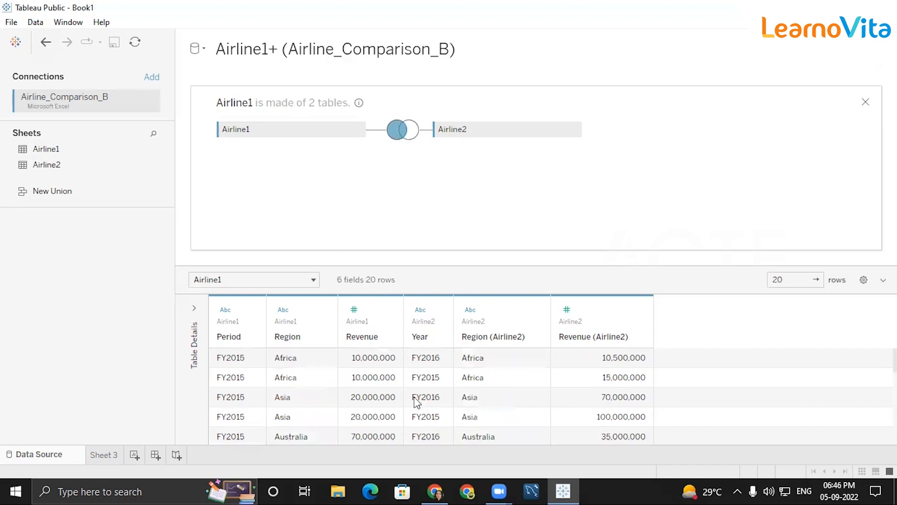
scroll(333, 404, down, 5)
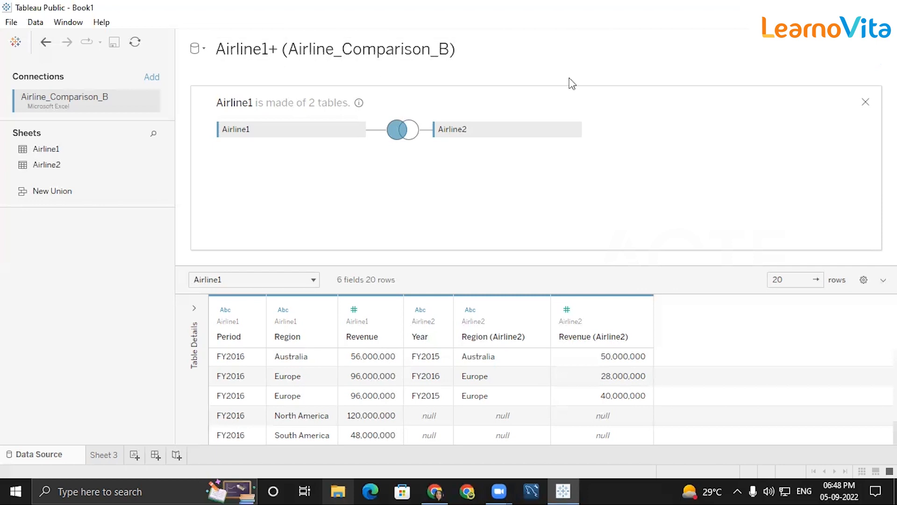
mouse_move(560, 123)
mouse_down()
mouse_move(599, 106)
mouse_move(611, 136)
mouse_move(627, 144)
mouse_up()
Sketch a red table grid with headings and lines, then erase all drawings and exit drawing mode
mouse_move(702, 122)
mouse_down()
mouse_move(710, 102)
mouse_move(732, 126)
mouse_move(753, 130)
mouse_up()
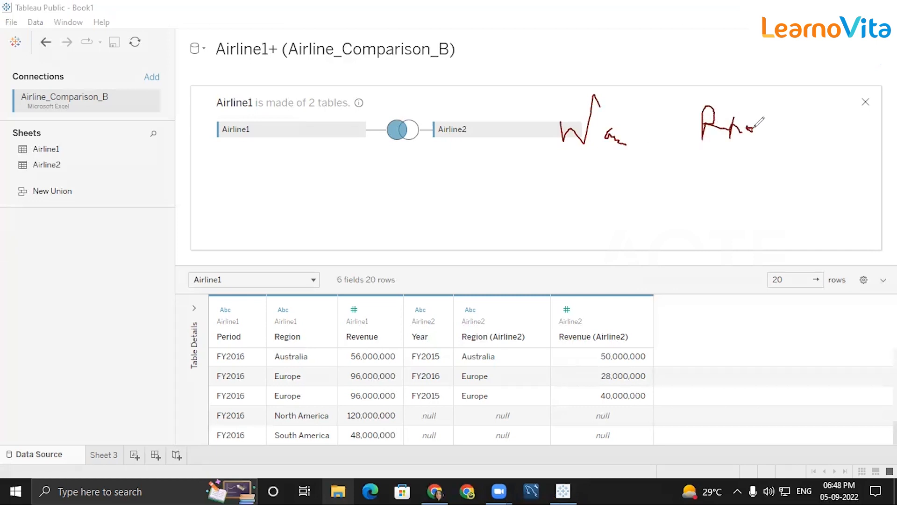
drag(674, 101, 668, 247)
drag(796, 68, 782, 216)
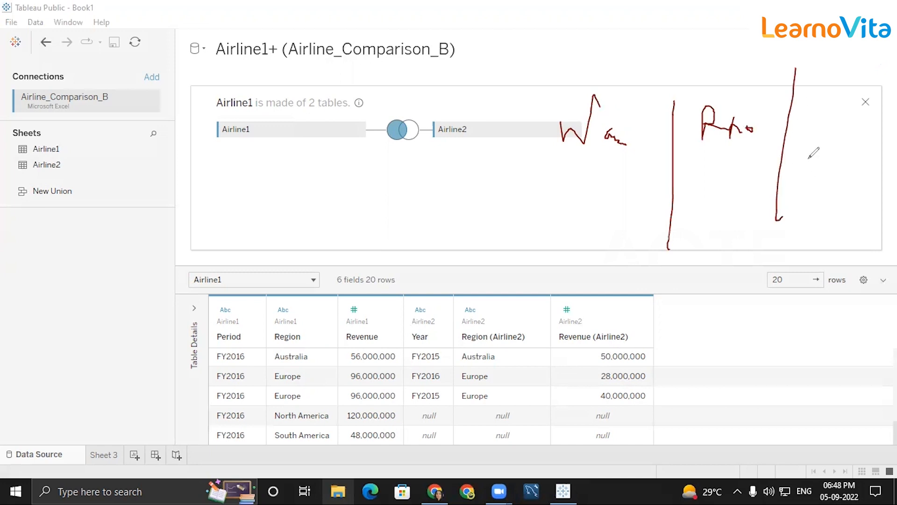
mouse_move(821, 123)
mouse_down()
mouse_move(862, 132)
mouse_move(873, 123)
mouse_move(896, 136)
mouse_up()
drag(896, 136, 881, 151)
drag(489, 150, 896, 109)
drag(894, 157, 594, 172)
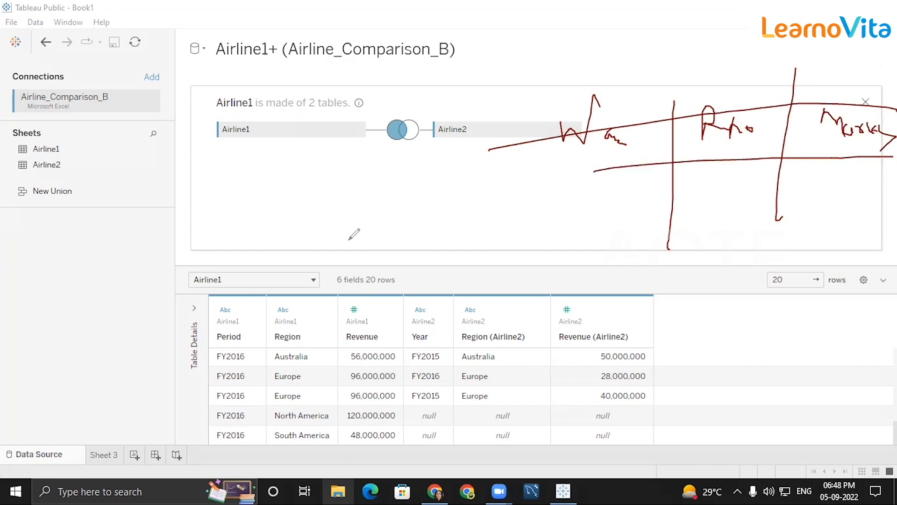
mouse_move(353, 229)
mouse_down()
mouse_move(336, 236)
mouse_move(355, 253)
mouse_up()
mouse_move(420, 243)
mouse_down()
mouse_move(429, 220)
mouse_move(441, 219)
mouse_move(448, 242)
mouse_up()
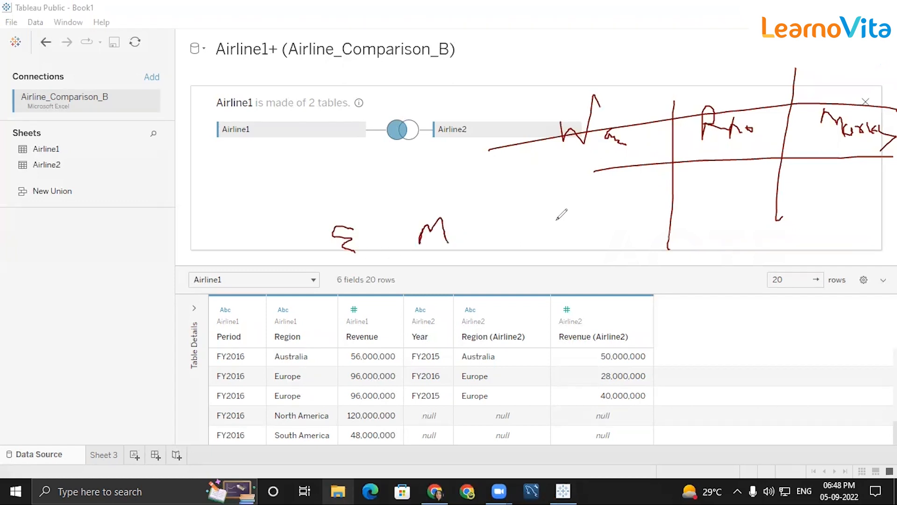
click(637, 111)
click(638, 111)
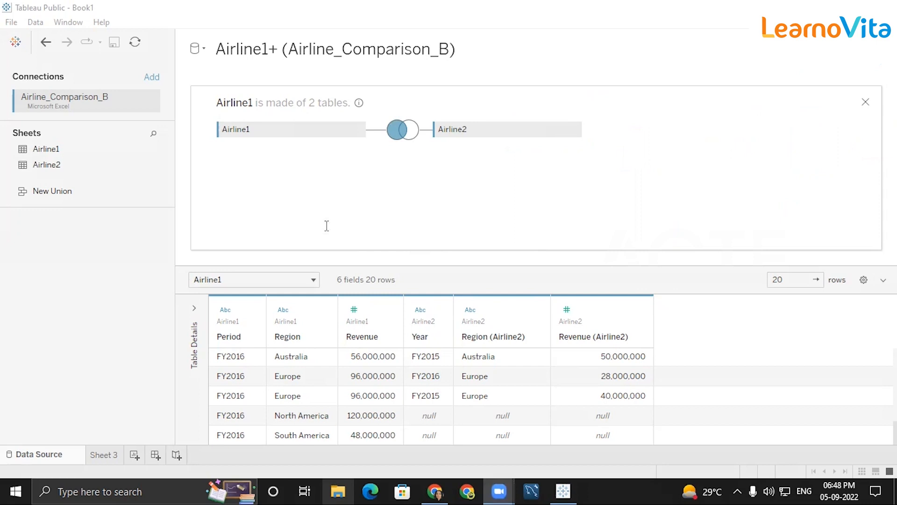
Place a text note listing t1 with columns name, rollno, marks, t_id
click(322, 200)
text(t1)
key(Return)
key(Return)
text(name rollno marks)
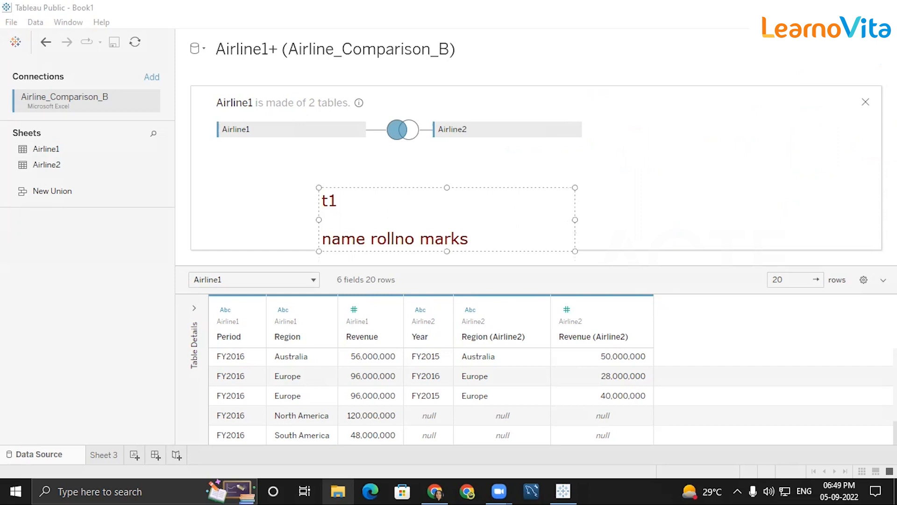
text(t_id)
key(Return)
Add t2 with columns t_id, subjectname, salary, fixing salary's spelling, and move the note up-right
key(Return)
key(Return)
key(Return)
key(Return)
key(Return)
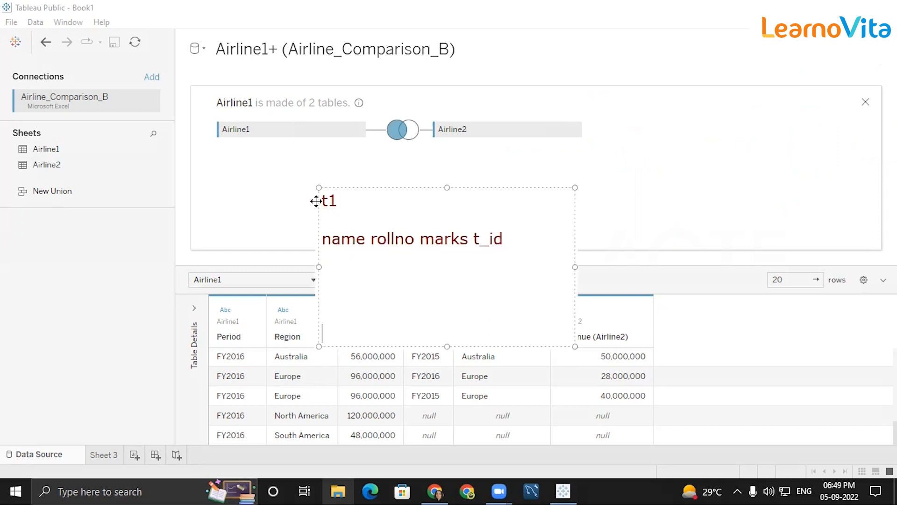
text(t2)
key(Return)
key(Return)
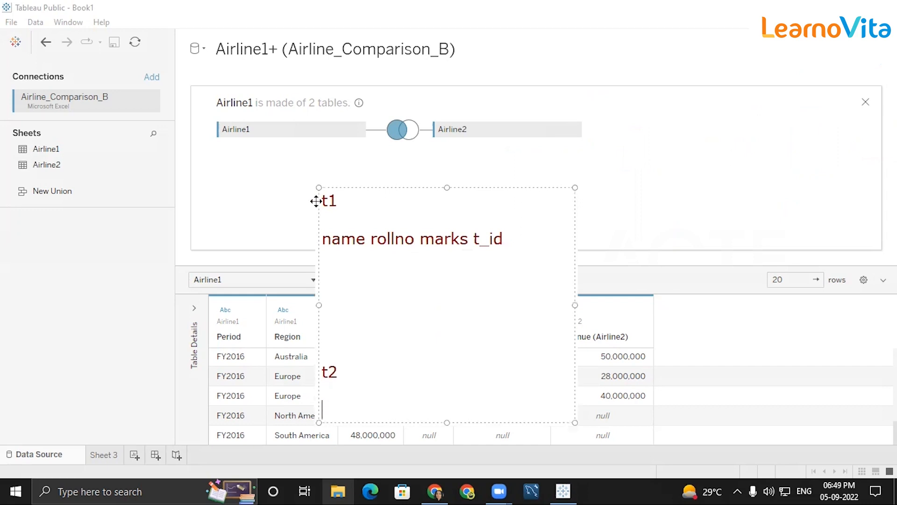
text(t_id   subjectname   slary)
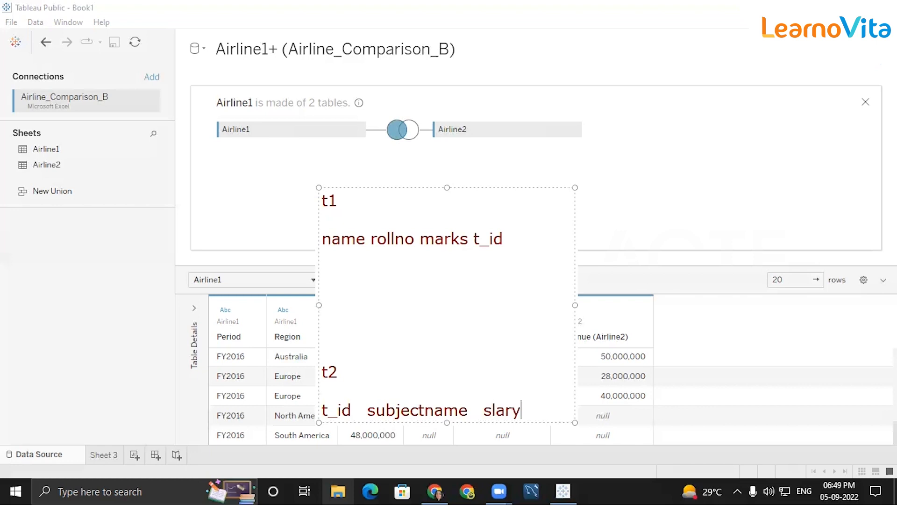
key(Left)
key(Left)
key(Left)
key(Left)
text(a)
key(Right)
key(Right)
key(Right)
key(Return)
key(Return)
key(Return)
key(Return)
drag(466, 187, 566, 110)
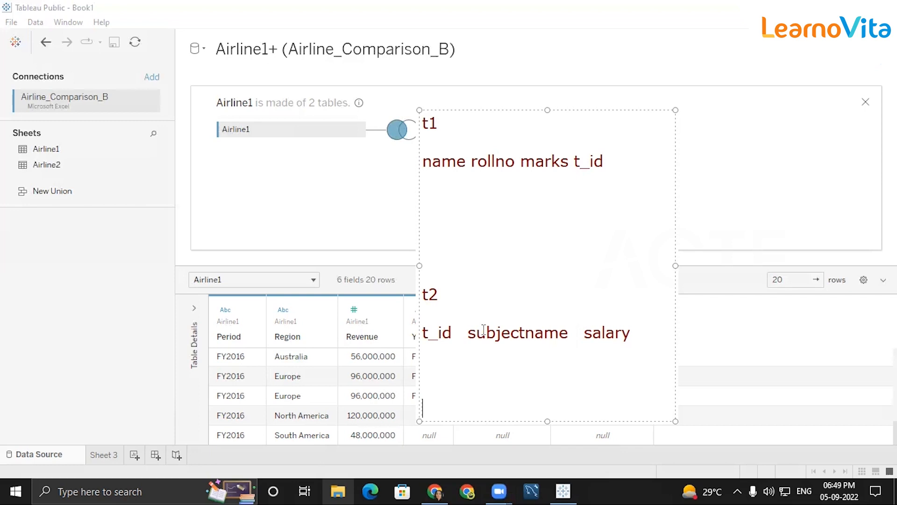
Insert 'name' before t_id in the t2 line of the note, then clear the note
click(442, 331)
key(Left)
key(Left)
key(Left)
text(nm=amew)
key(BackSpace)
key(BackSpace)
key(BackSpace)
key(BackSpace)
key(BackSpace)
key(BackSpace)
text(ame)
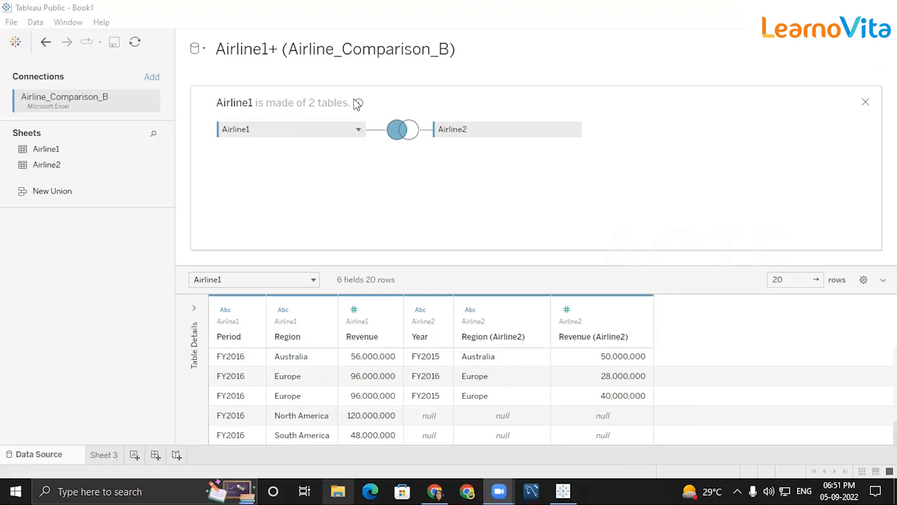
mouse_move(359, 103)
Restore the t1/t2 note and mark the t_id columns in both lines in red
click(547, 29)
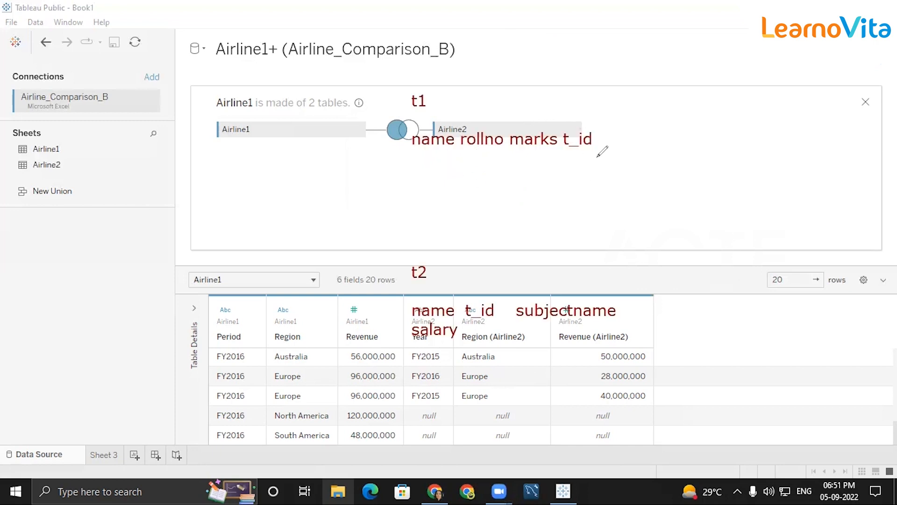
drag(564, 145, 596, 138)
mouse_move(467, 314)
mouse_down()
mouse_move(527, 294)
mouse_move(478, 313)
mouse_up()
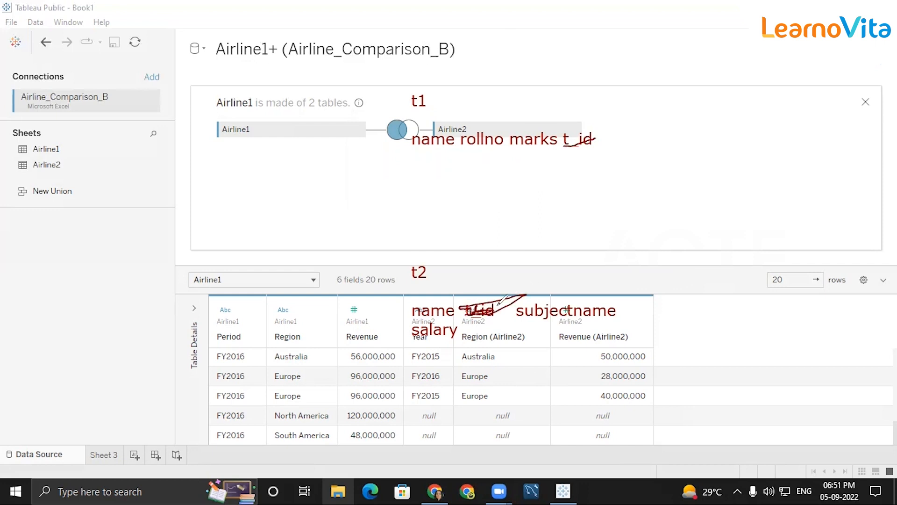
drag(590, 125, 566, 146)
mouse_move(469, 340)
mouse_down()
mouse_move(498, 330)
mouse_move(523, 343)
mouse_up()
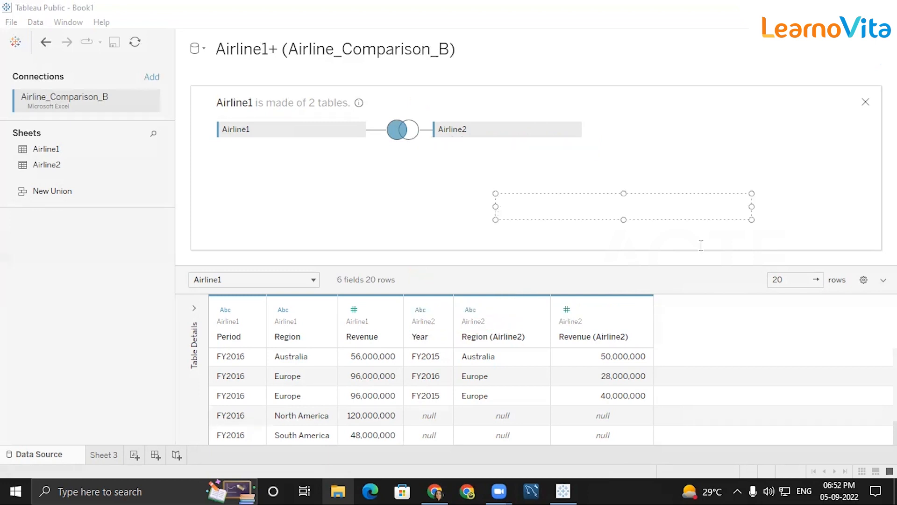
Type the employee header 'empid ename mailid dob department salary' in the note
text(emp )
text(o)
key(BackSpace)
text(id enmae)
key(BackSpace)
key(BackSpace)
key(BackSpace)
text(ame )
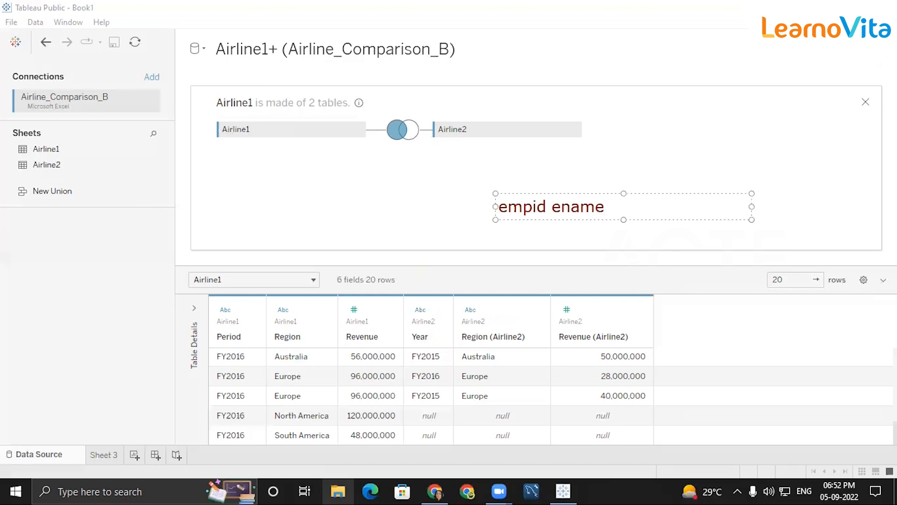
text(dob)
text(salary)
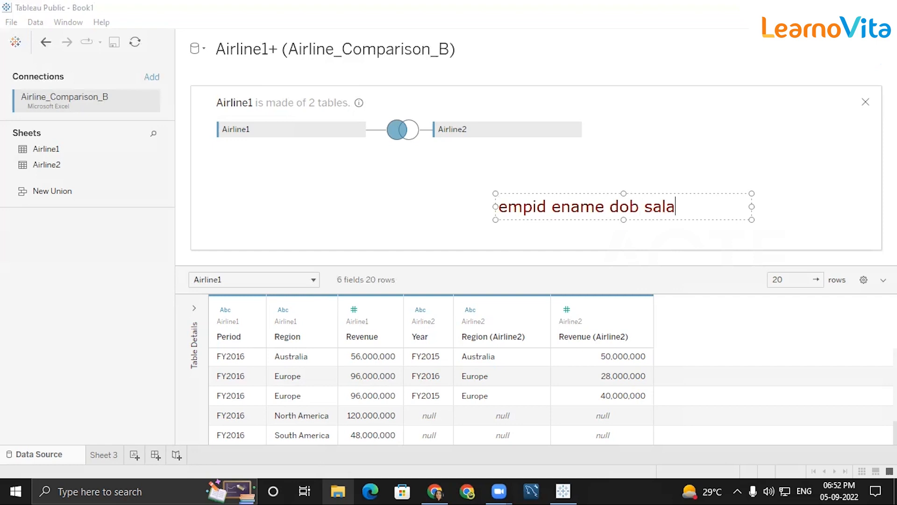
key(Left)
key(Left)
key(Left)
key(Left)
key(Left)
text(depa)
text(rtm,em)
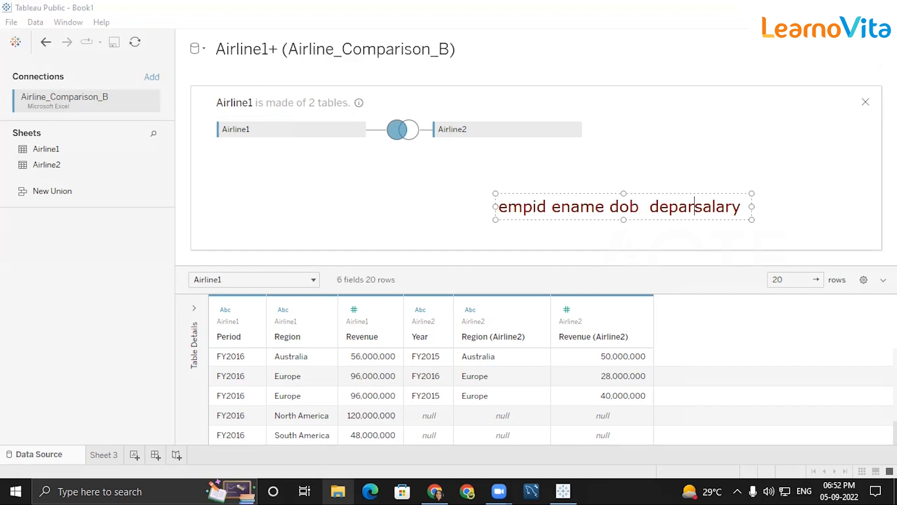
text(ny)
key(BackSpace)
key(BackSpace)
key(BackSpace)
key(BackSpace)
key(BackSpace)
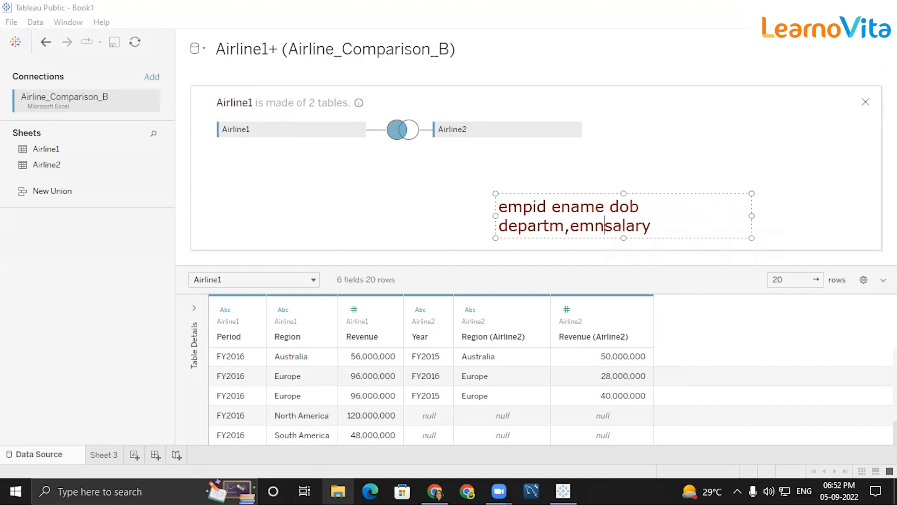
text(ent)
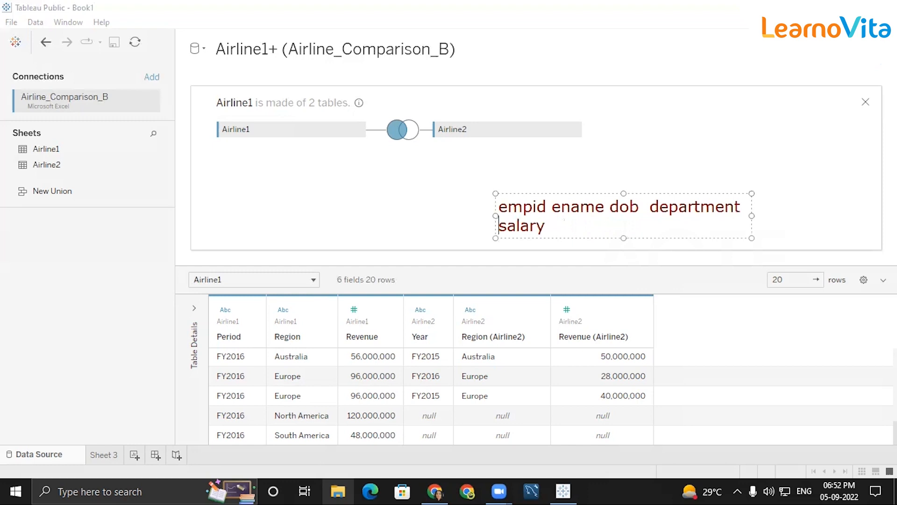
key(Right)
key(Right)
key(Right)
key(Right)
key(Right)
key(Right)
key(Right)
key(Right)
key(Right)
key(Right)
key(Right)
key(Right)
text(mail)
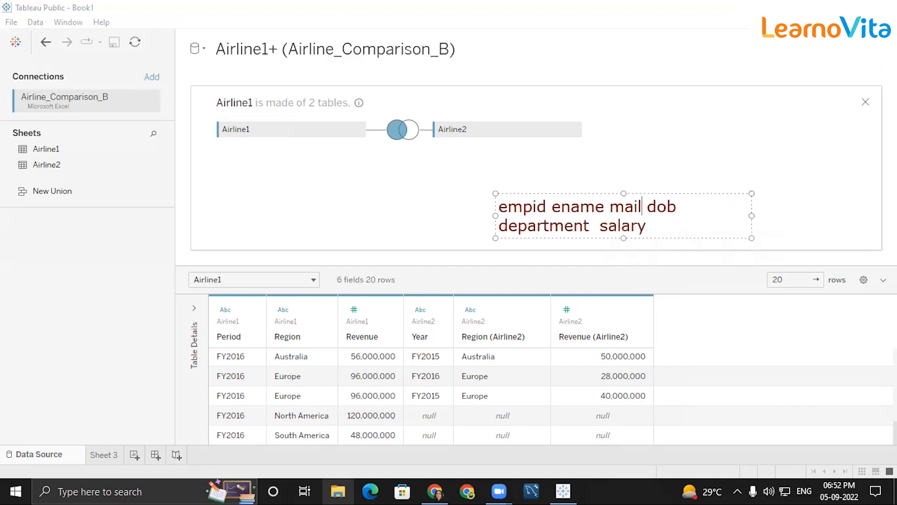
text(id)
Start a second header line 'depname did avgsalaru' below the employee columns
key(Down)
key(Return)
key(Return)
key(Return)
key(Return)
key(Return)
key(Return)
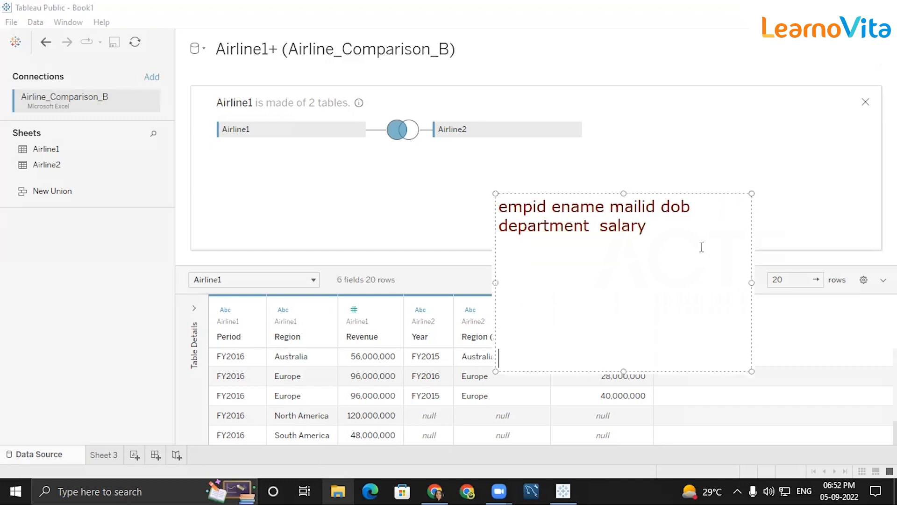
text(de[)
key(BackSpace)
text(pname)
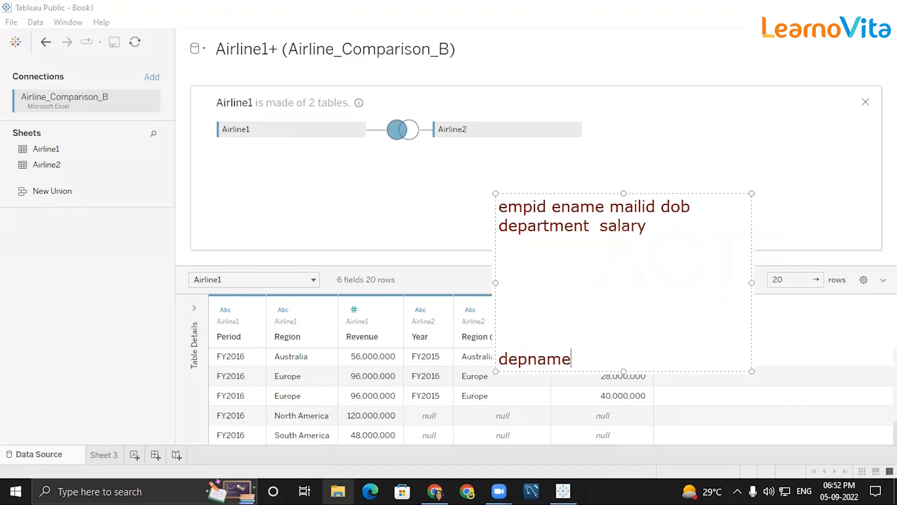
text( did avgsale)
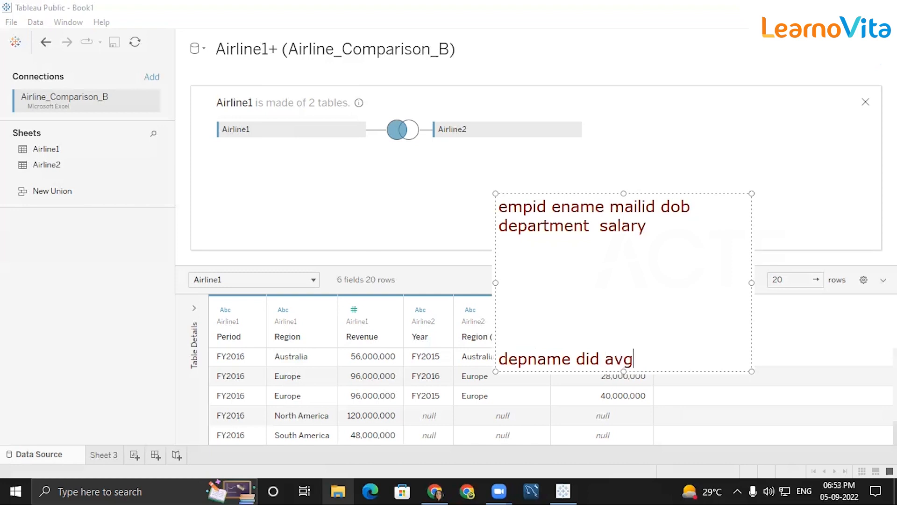
key(BackSpace)
text(aru)
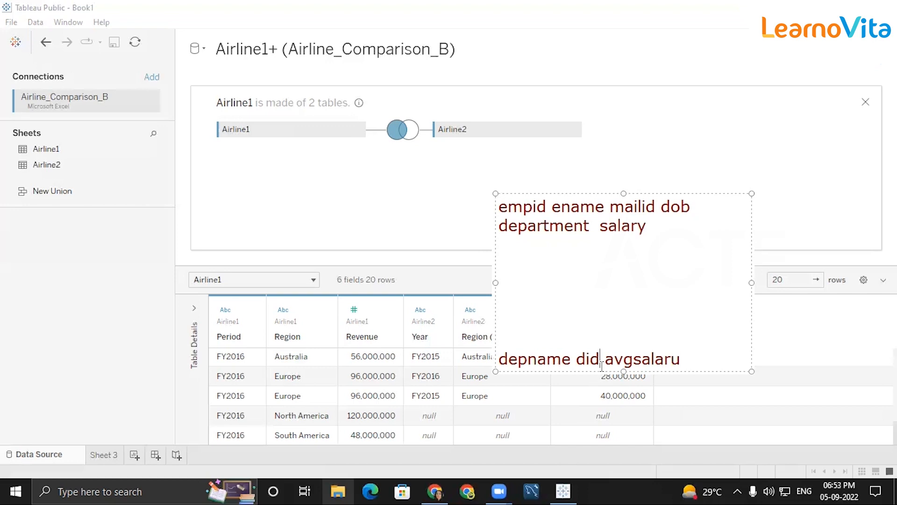
Append 'mailid dob' after avgsalaru in the second header line
drag(571, 358, 510, 367)
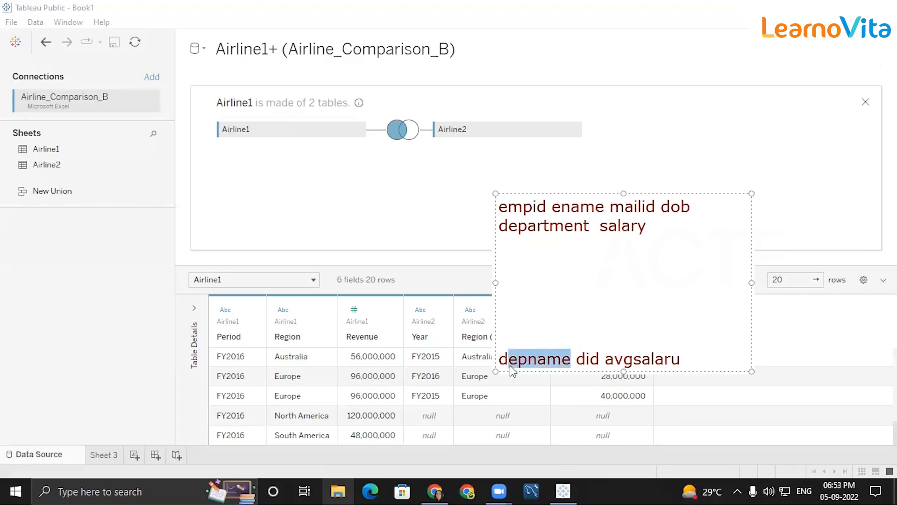
click(511, 366)
click(694, 364)
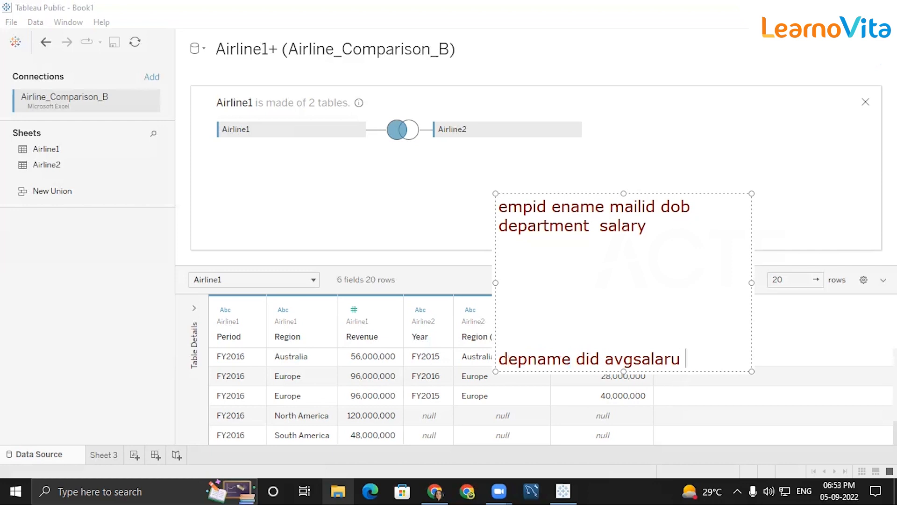
text(mailid  dob)
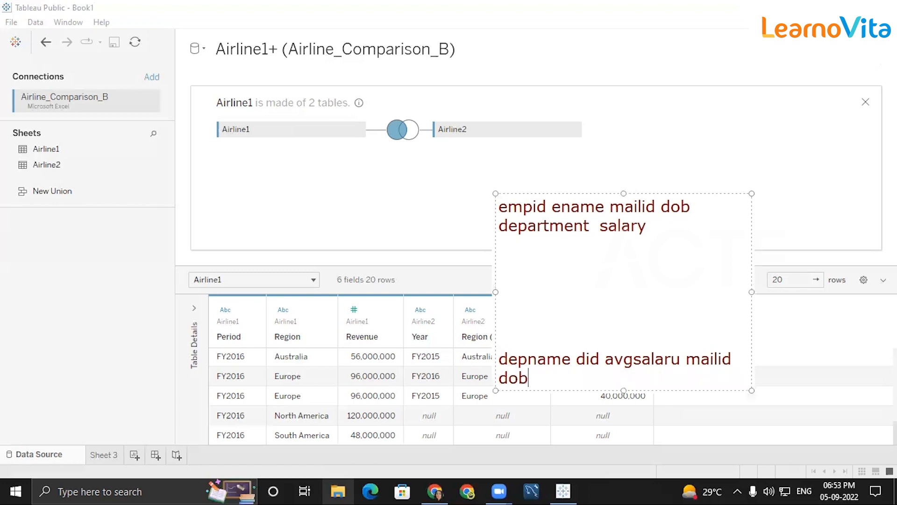
Move the note up and left, then highlight parts of department and depname
drag(615, 191, 573, 116)
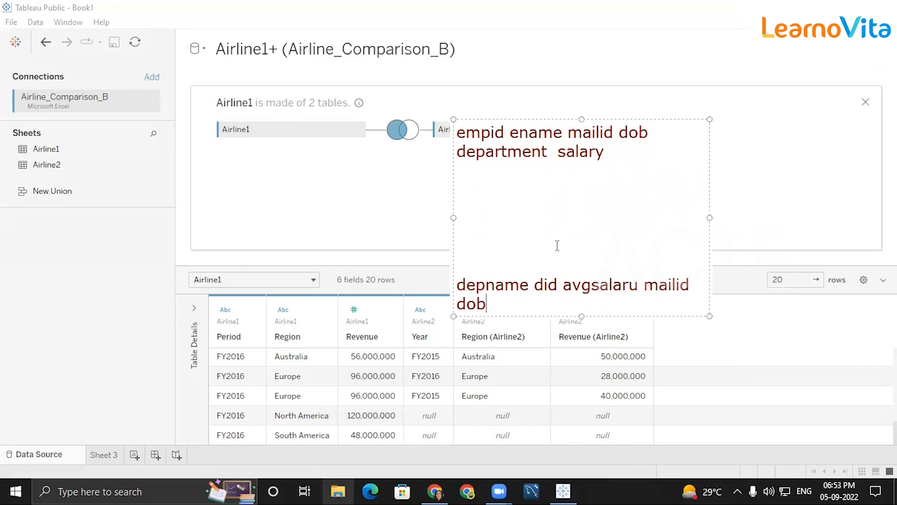
drag(476, 151, 503, 153)
click(506, 153)
drag(519, 285, 476, 284)
click(514, 155)
double_click(514, 156)
drag(528, 286, 476, 286)
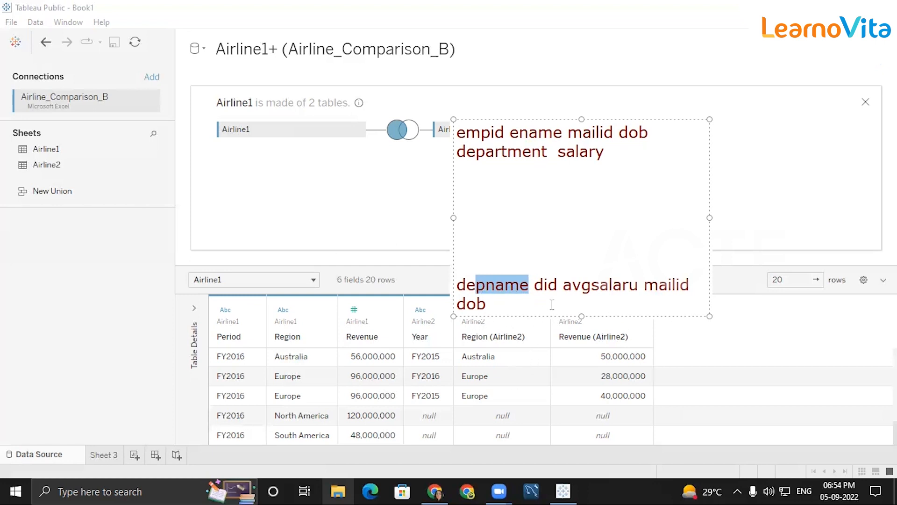
Add a sample row 'a 100 52000' with an e-mail and date 15/12/1995
click(500, 306)
key(Return)
key(Return)
key(Return)
text(a )
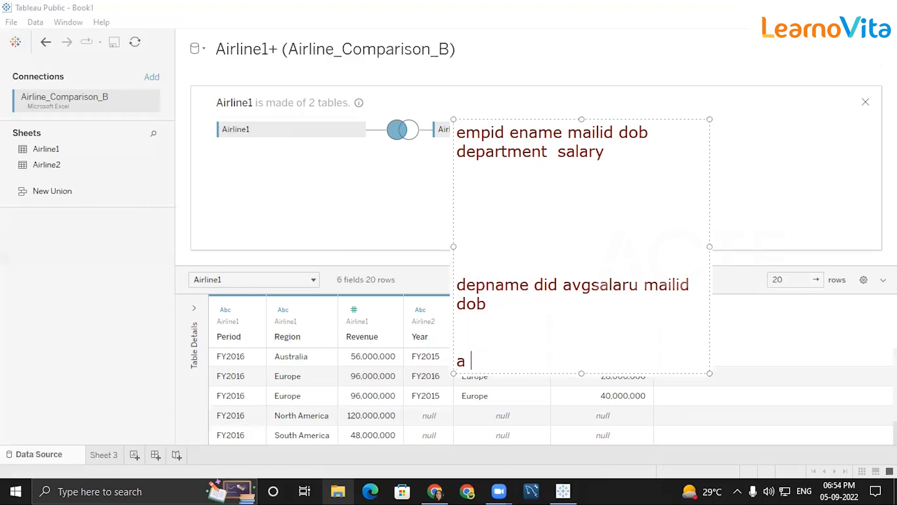
text(   100    52000)
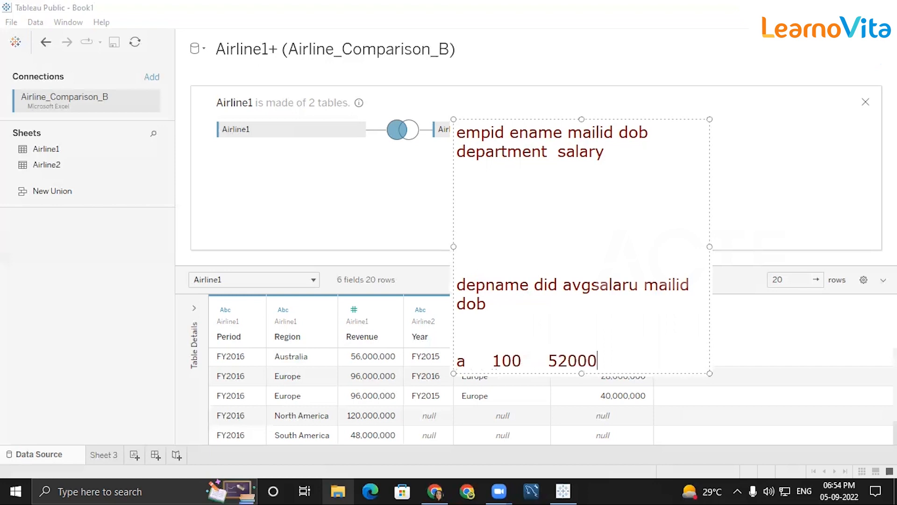
text(    a@gmail.co)
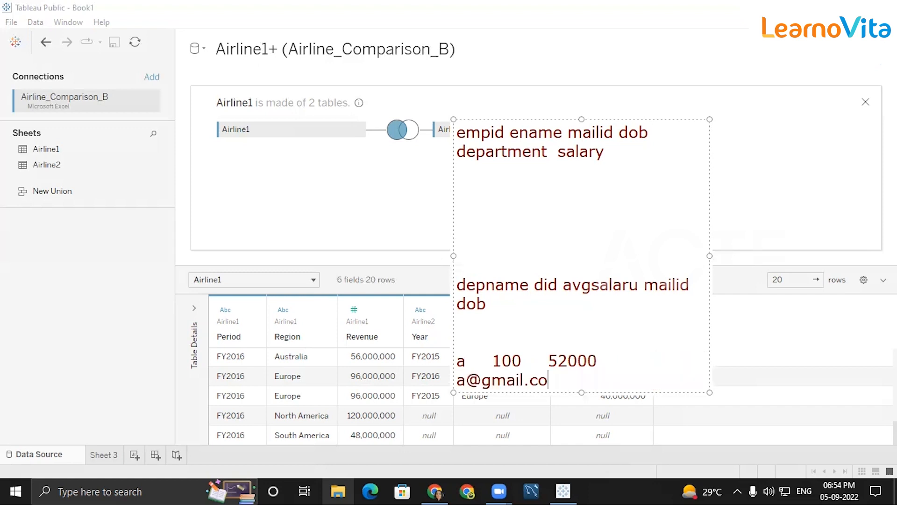
text(m   15/12/2021)
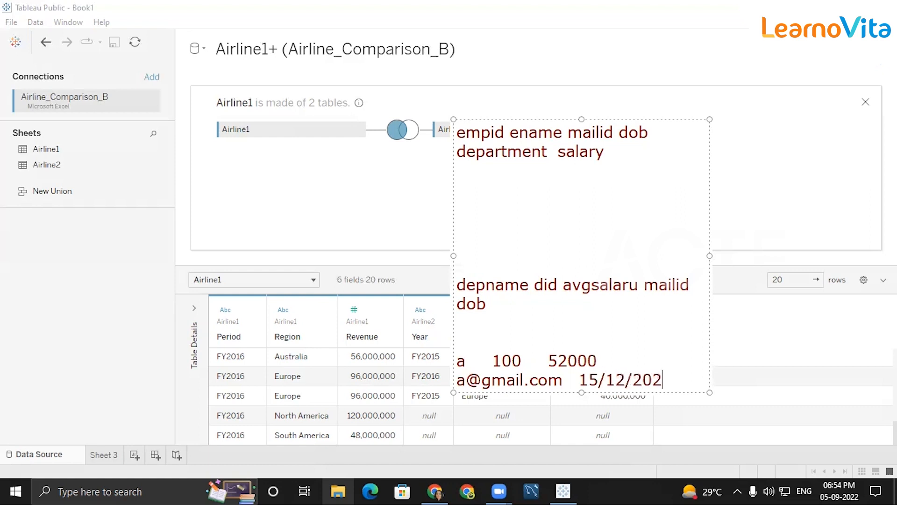
key(BackSpace)
key(BackSpace)
key(BackSpace)
key(BackSpace)
text(199)
key(BackSpace)
key(BackSpace)
text(995)
List sample employees a, b and c under the employee header
key(Return)
key(Return)
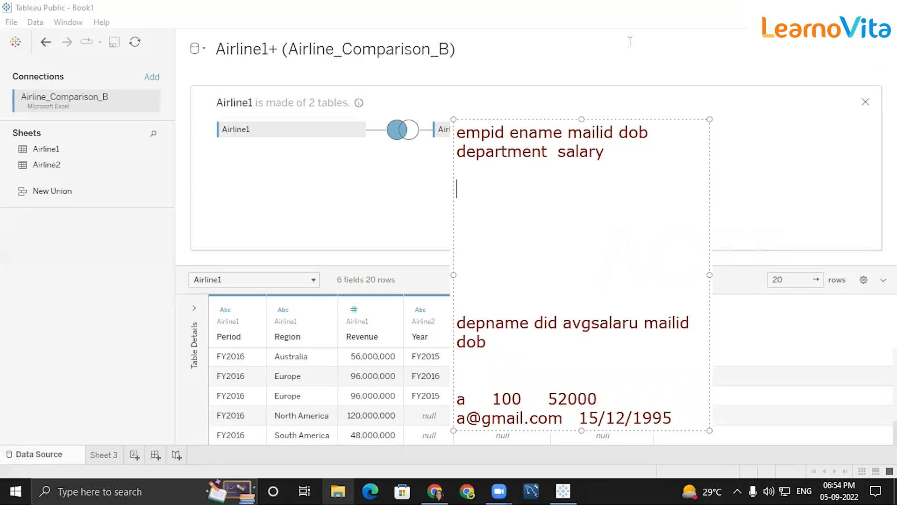
text(a)
key(Return)
text(b)
key(Return)
text(b)
key(BackSpace)
text(c)
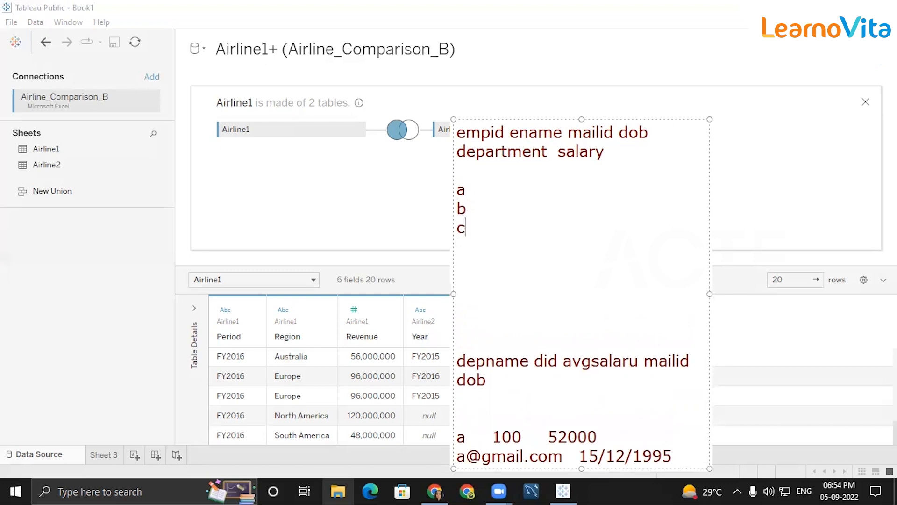
Start row a's department as finance and replace 'did' with 'ename' in the second header
click(467, 189)
text(finanace)
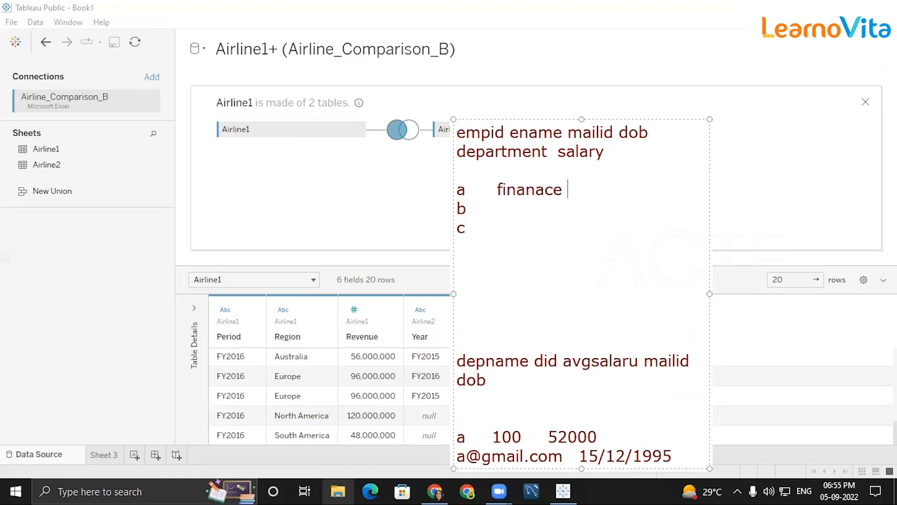
key(BackSpace)
key(BackSpace)
key(BackSpace)
key(BackSpace)
key(BackSpace)
click(557, 362)
key(BackSpace)
key(BackSpace)
key(BackSpace)
text(ename)
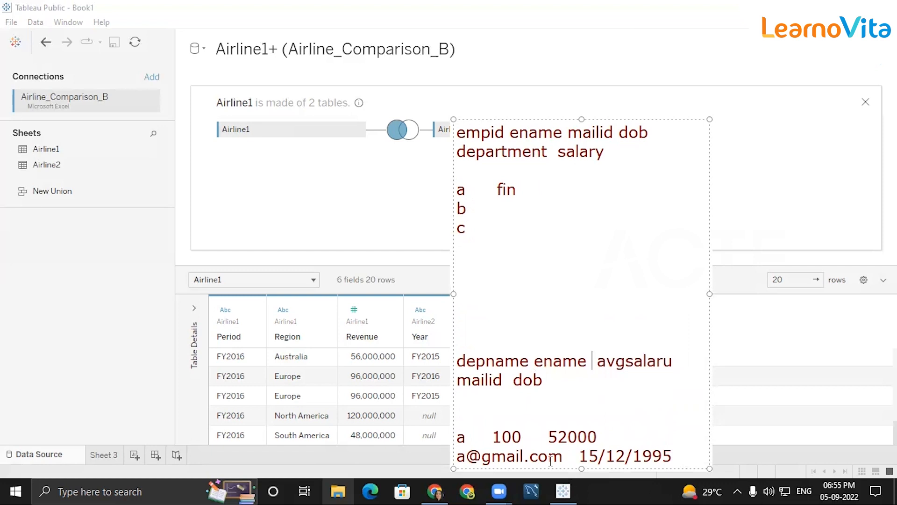
Add finance to the department sample row and complete row a with finance, 15/12/1995 and an e-mail
click(460, 438)
text(finance)
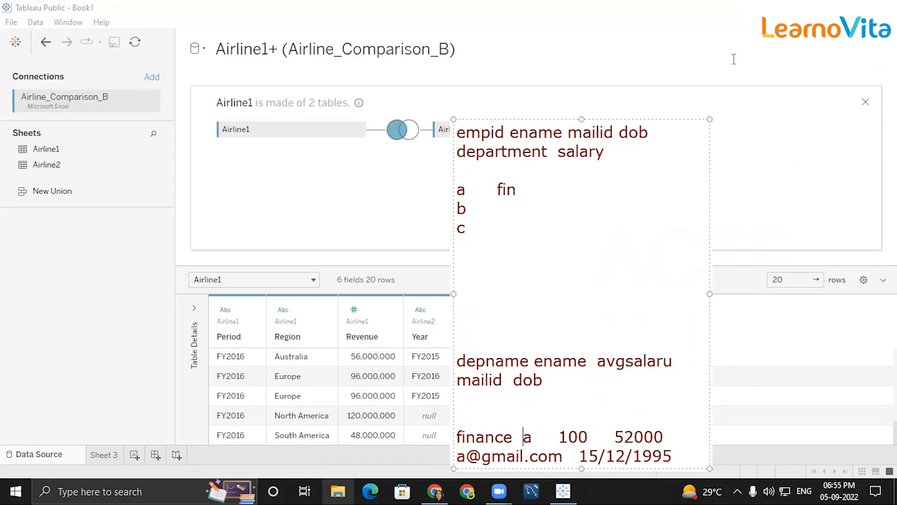
click(523, 190)
text(a)
text(nce 15/12)
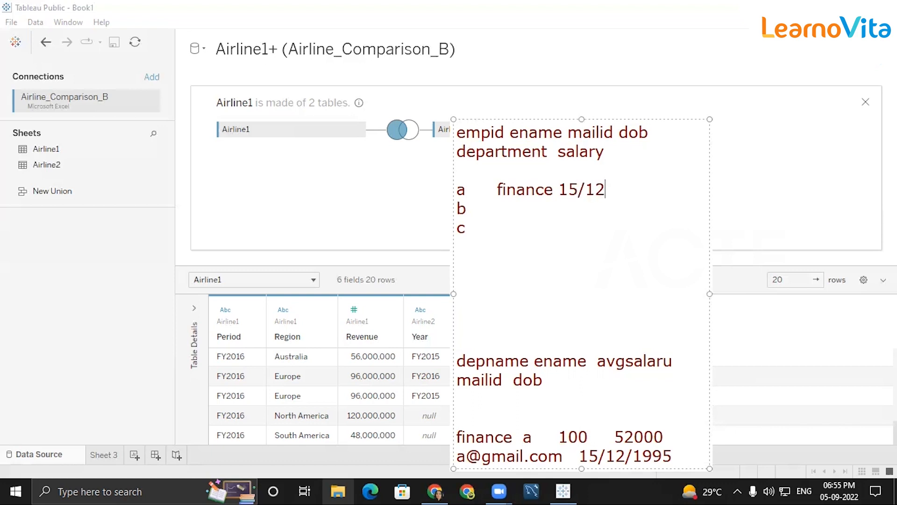
text(/2)
text(1995     a@)
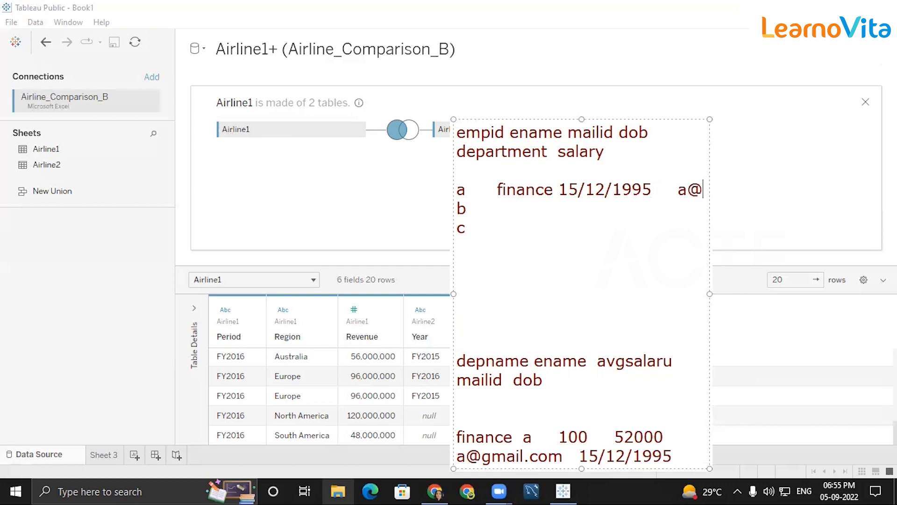
text(gmail.com)
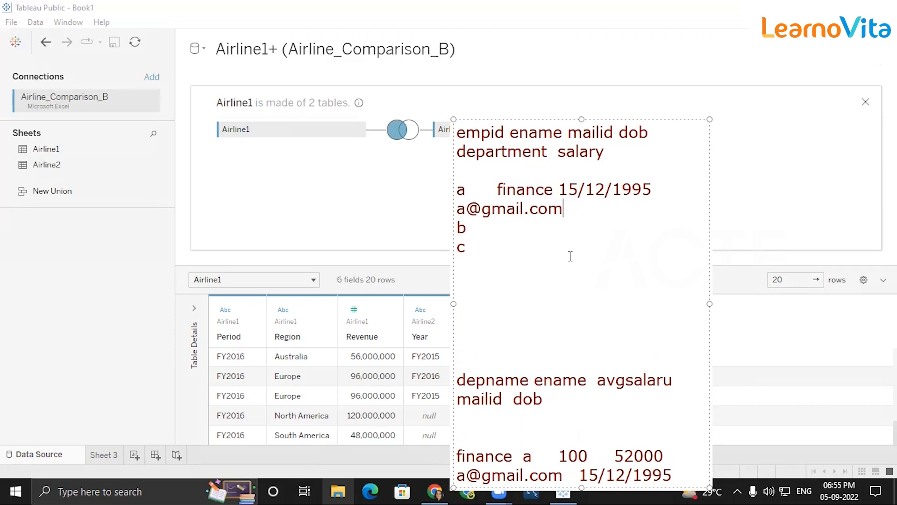
Raise the annotation box and stretch both sides so rows like 'finance a 100 52000' fit on one line
click(486, 246)
drag(585, 120, 585, 56)
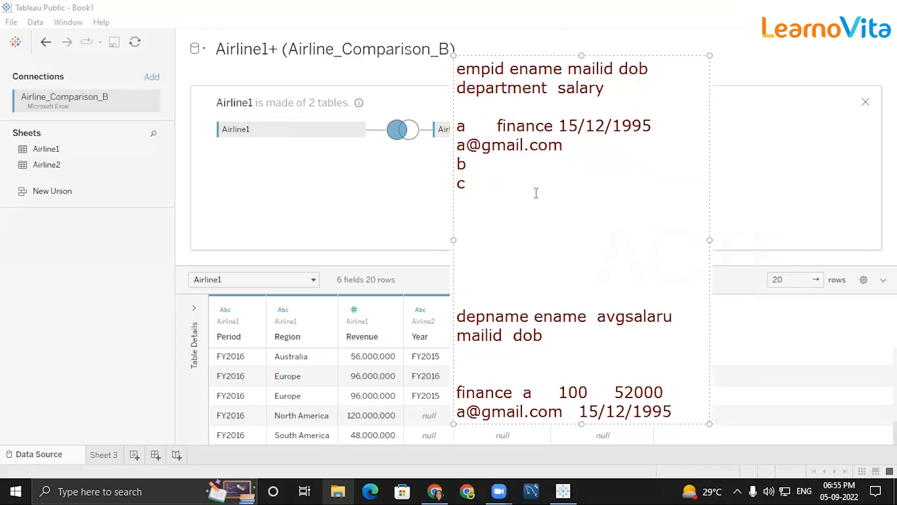
drag(706, 237, 894, 236)
drag(453, 214, 349, 220)
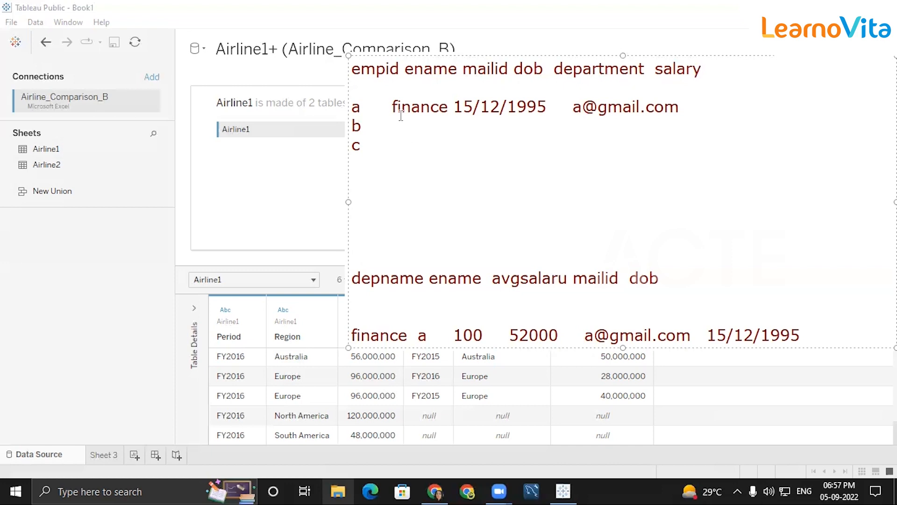
Highlight the example row's name, department, date and mail id, then the column headings
drag(390, 111, 527, 114)
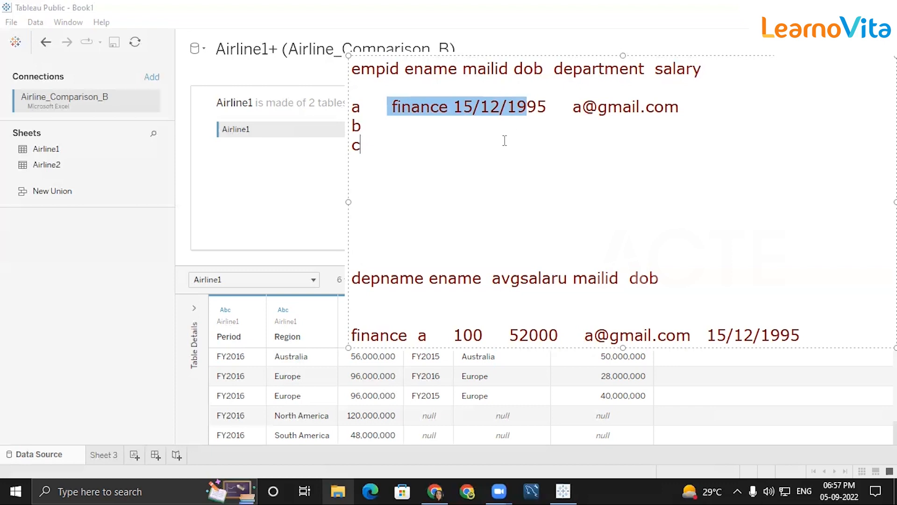
click(380, 117)
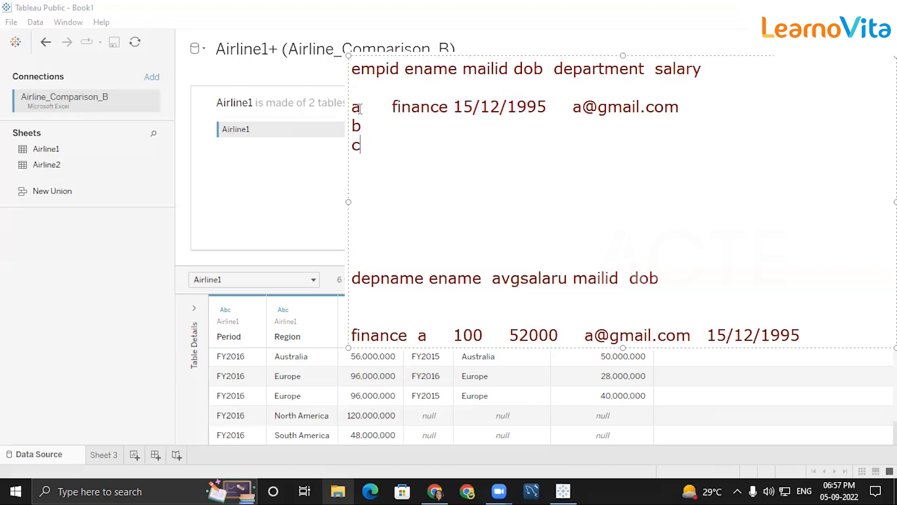
double_click(363, 107)
drag(364, 107, 477, 114)
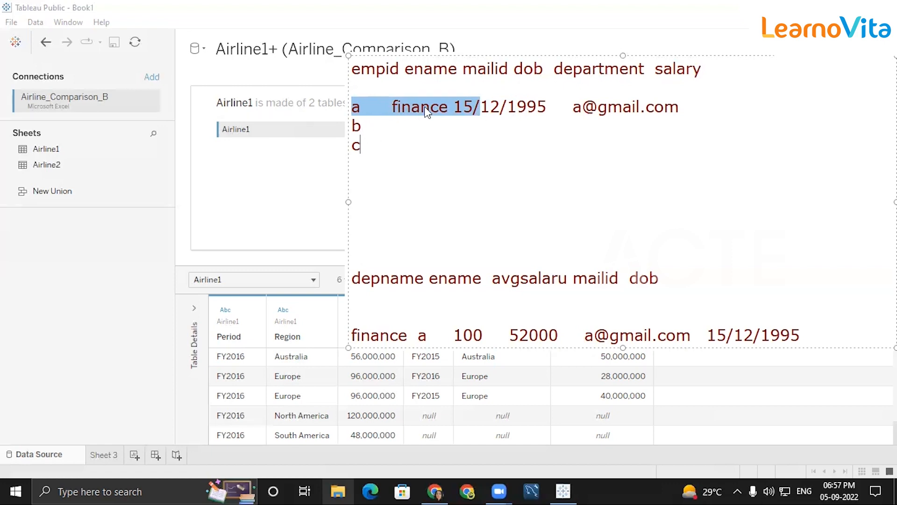
drag(582, 108, 704, 104)
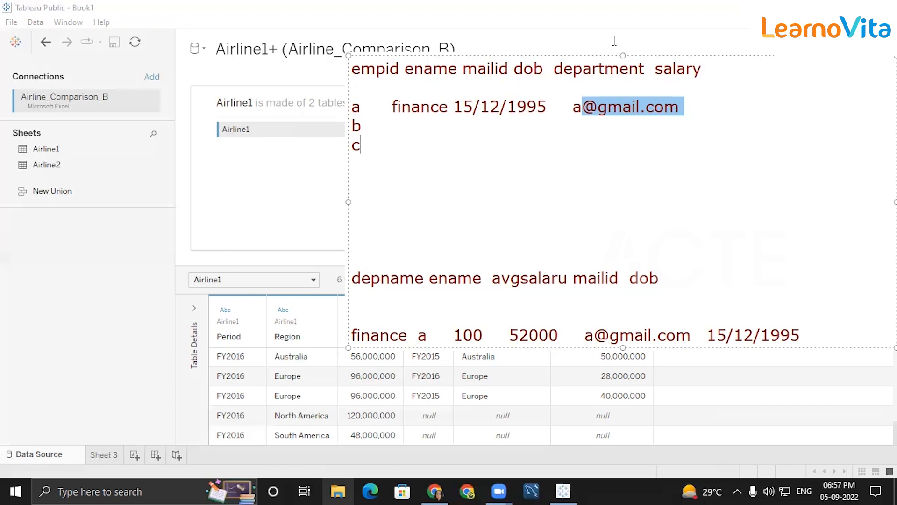
drag(361, 70, 500, 72)
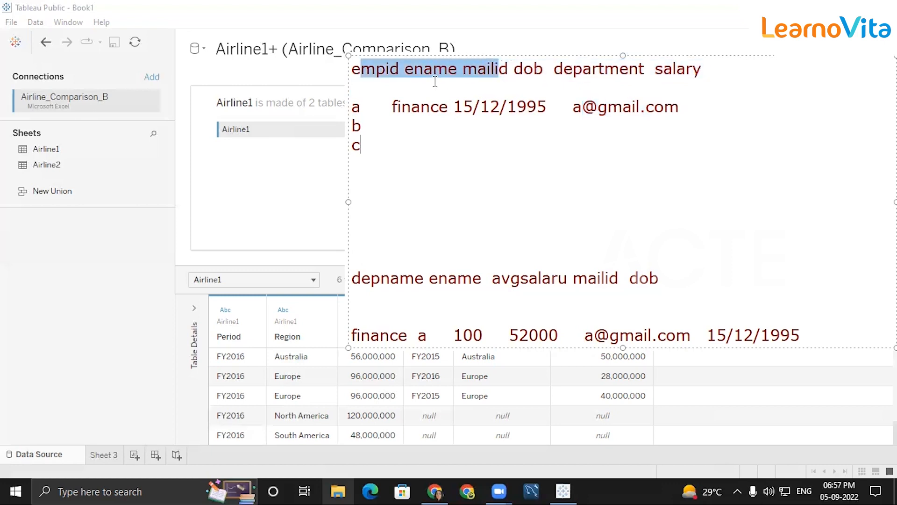
click(372, 104)
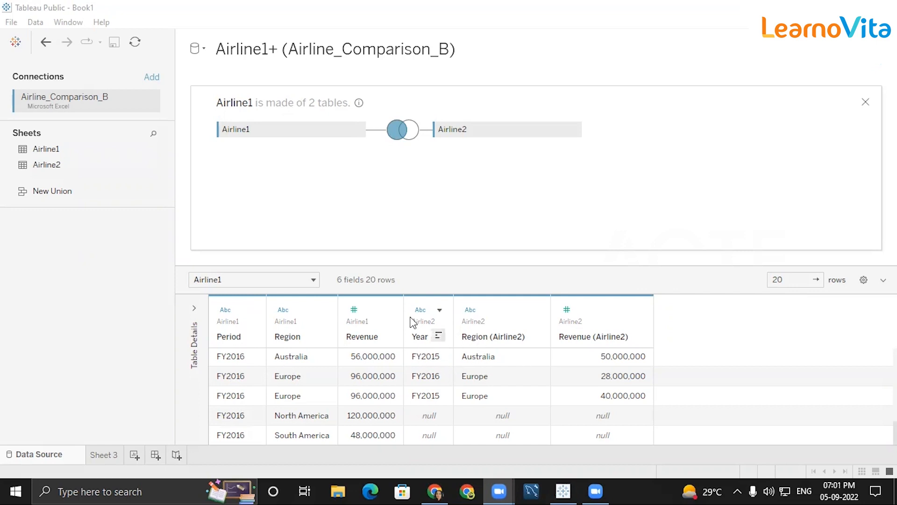
Add a Period = Year clause to the Airline1–Airline2 join, keeping the equals comparison
click(405, 132)
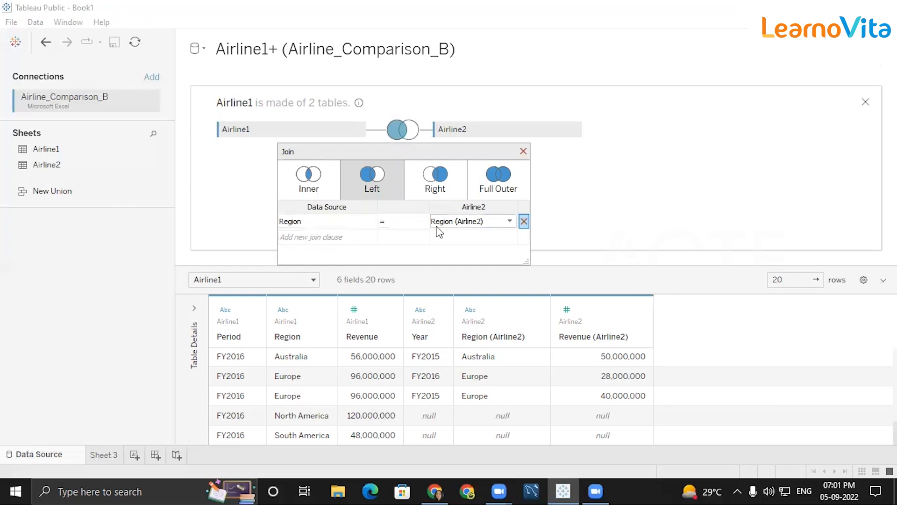
click(346, 238)
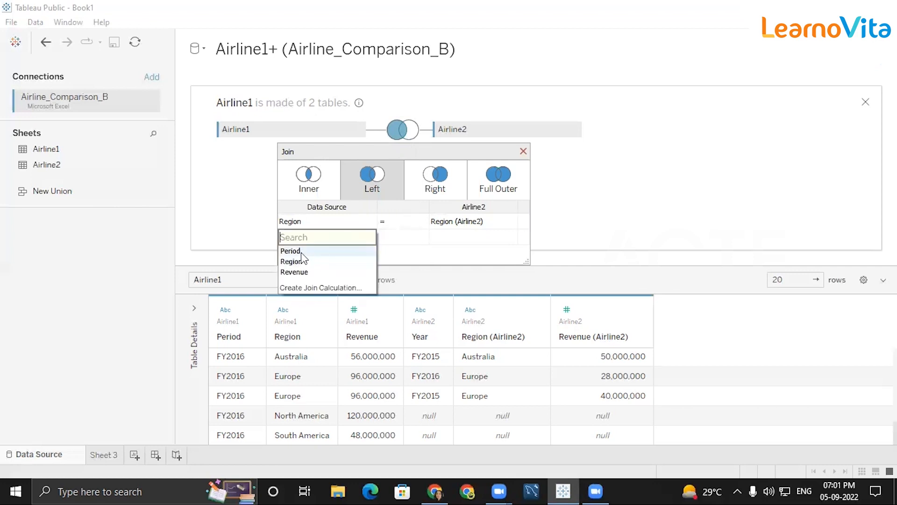
click(299, 251)
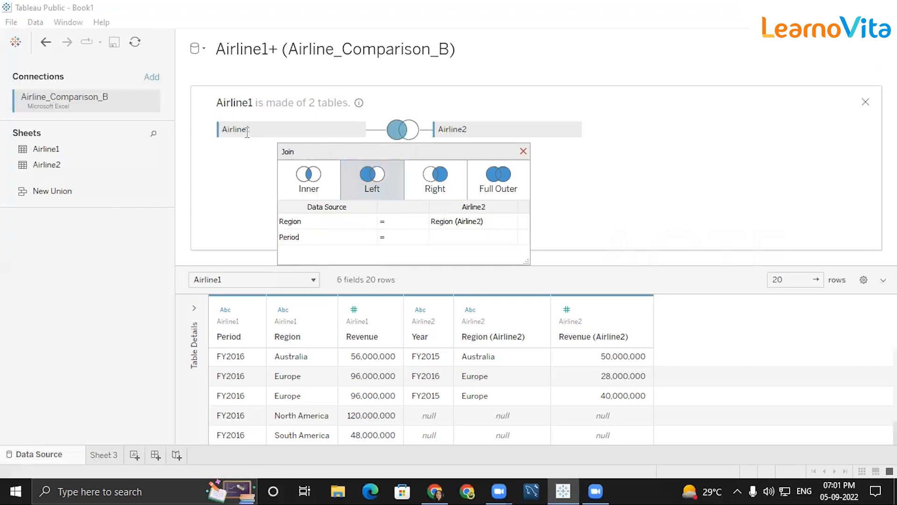
click(440, 235)
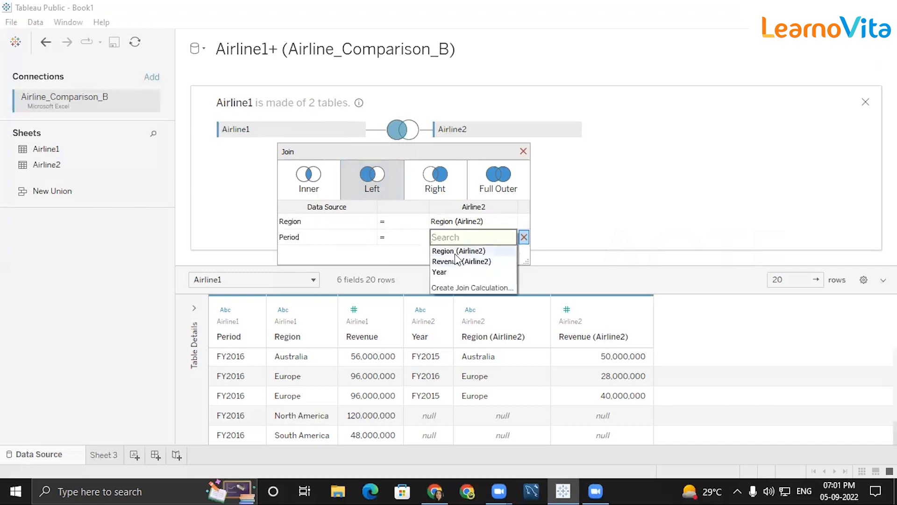
click(447, 270)
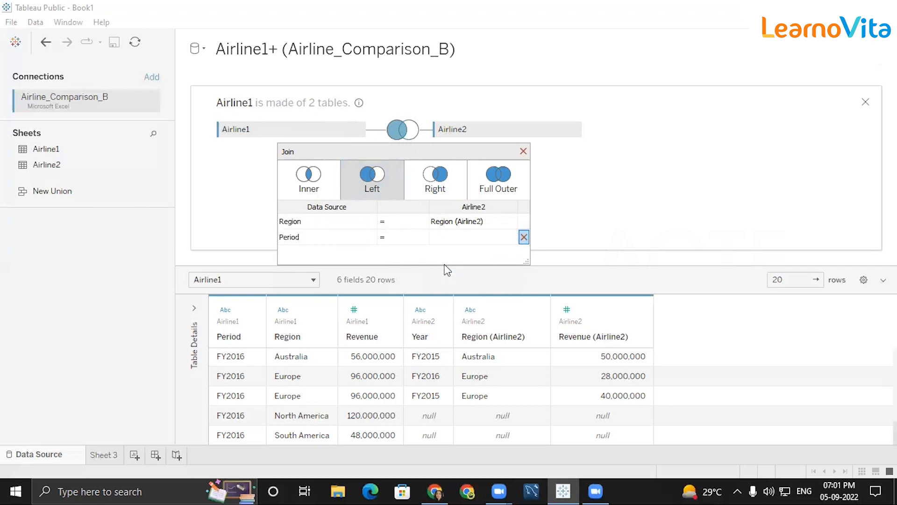
click(447, 238)
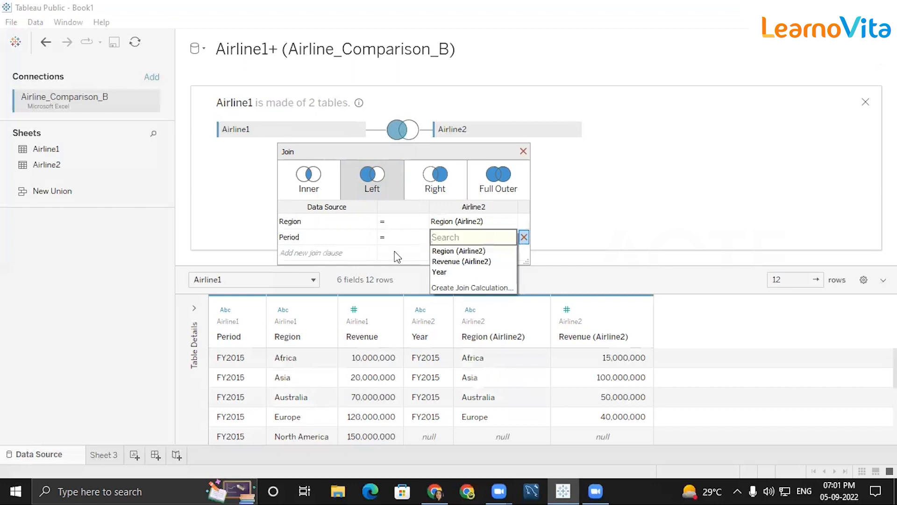
click(400, 239)
click(631, 226)
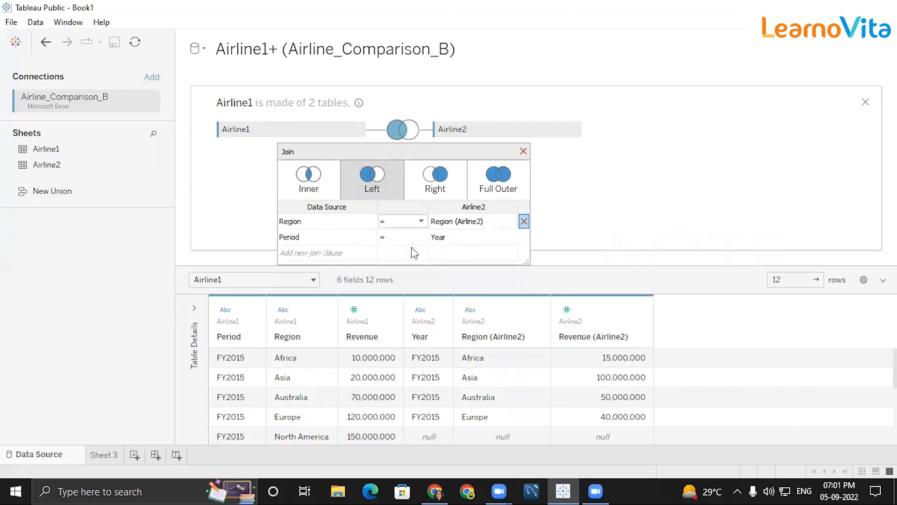
click(524, 151)
scroll(482, 390, down, 3)
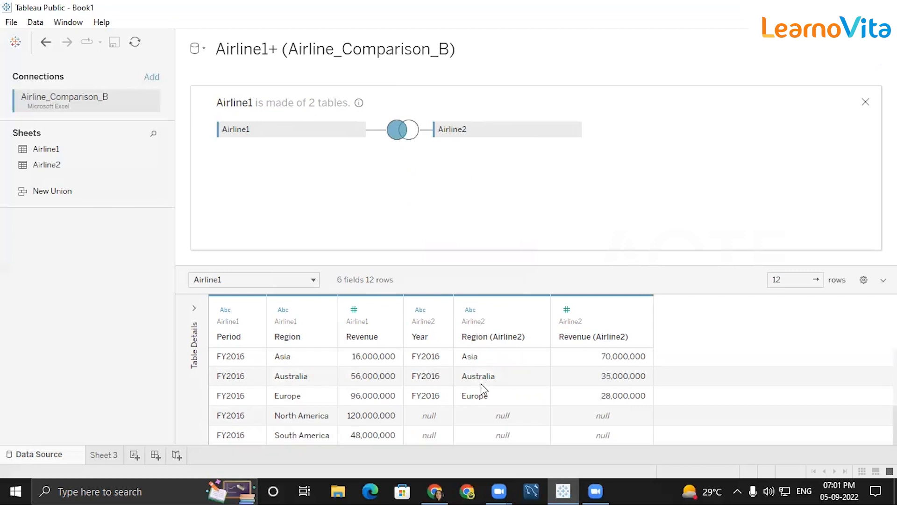
scroll(484, 389, up, 3)
scroll(509, 383, down, 1)
scroll(500, 398, up, 1)
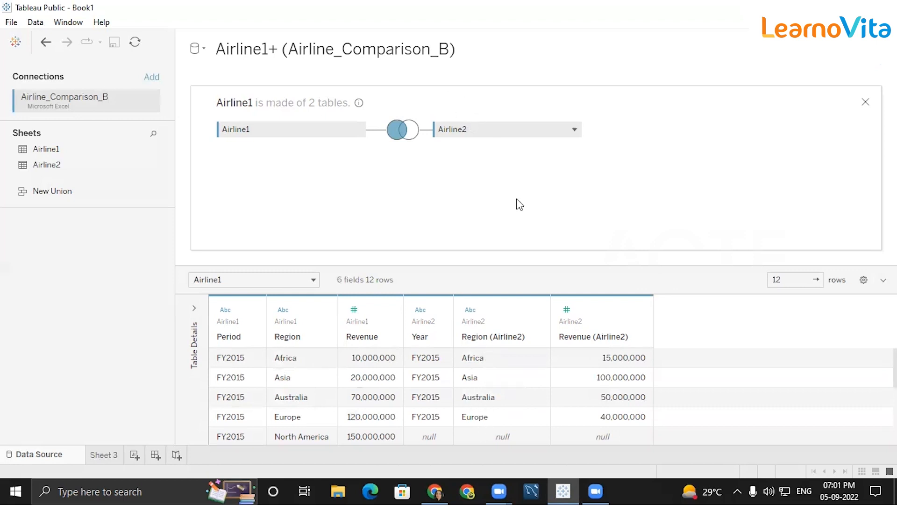
click(400, 133)
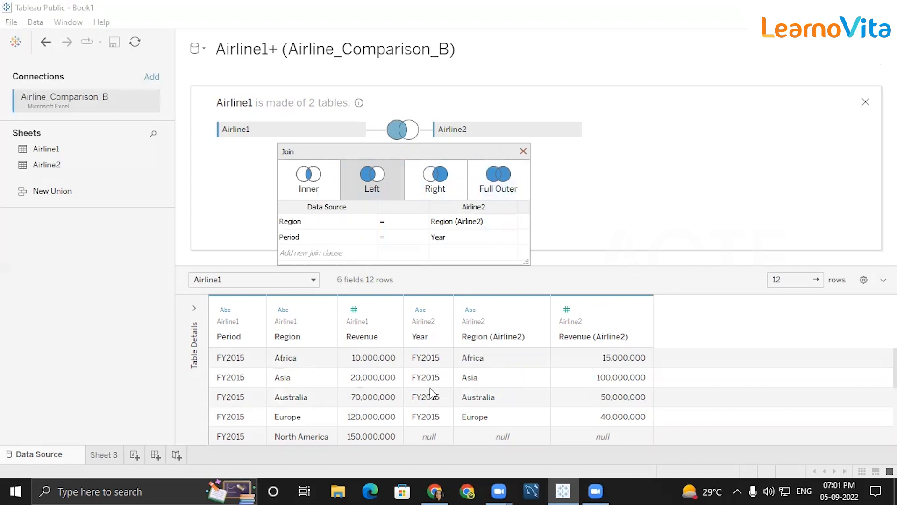
click(524, 151)
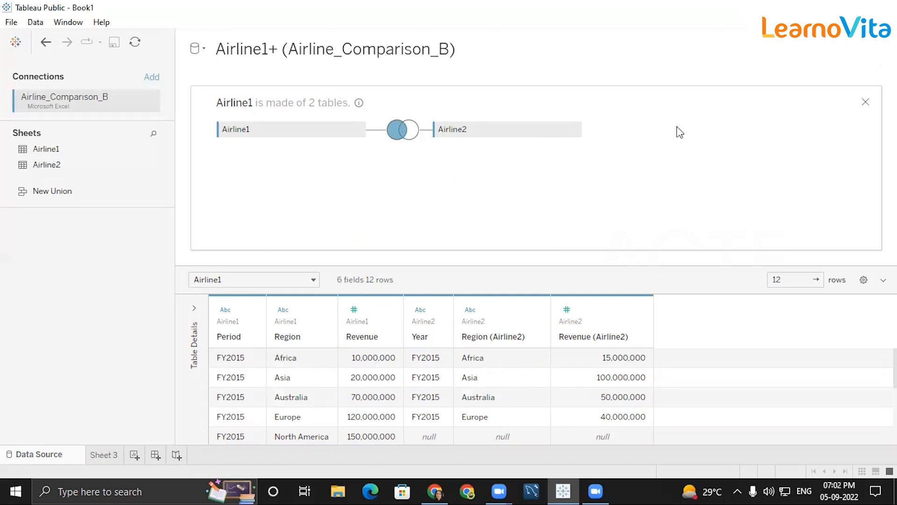
On Sheet 3, list Region (Airline2) rows with Revenue (Airline2) and Revenue columns
click(100, 455)
click(100, 179)
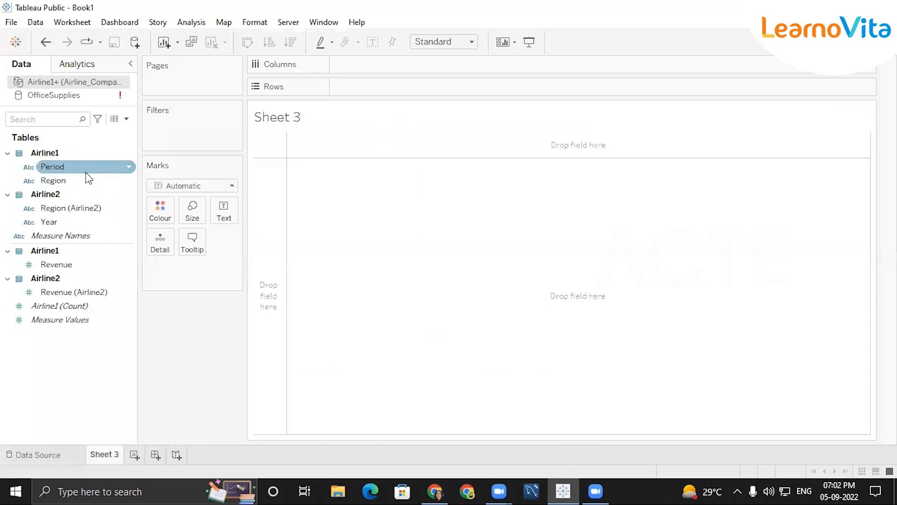
click(66, 235)
click(64, 168)
click(66, 207)
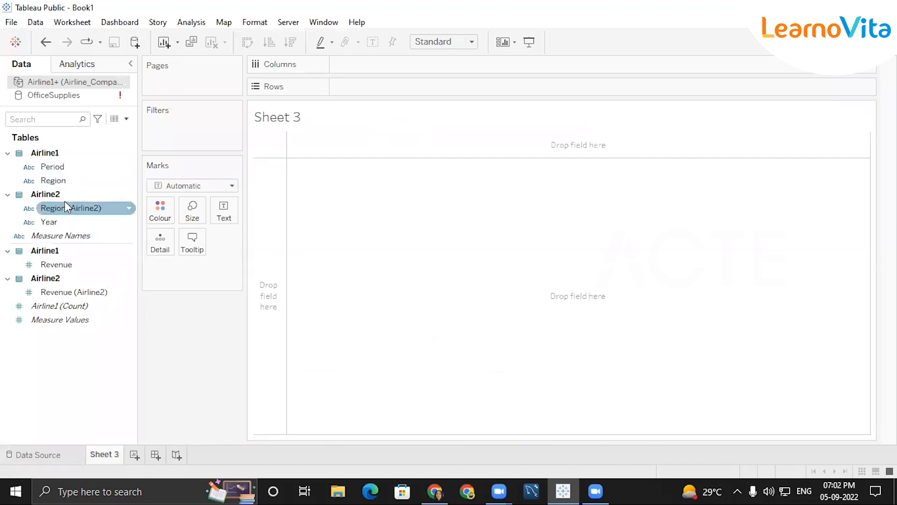
double_click(66, 203)
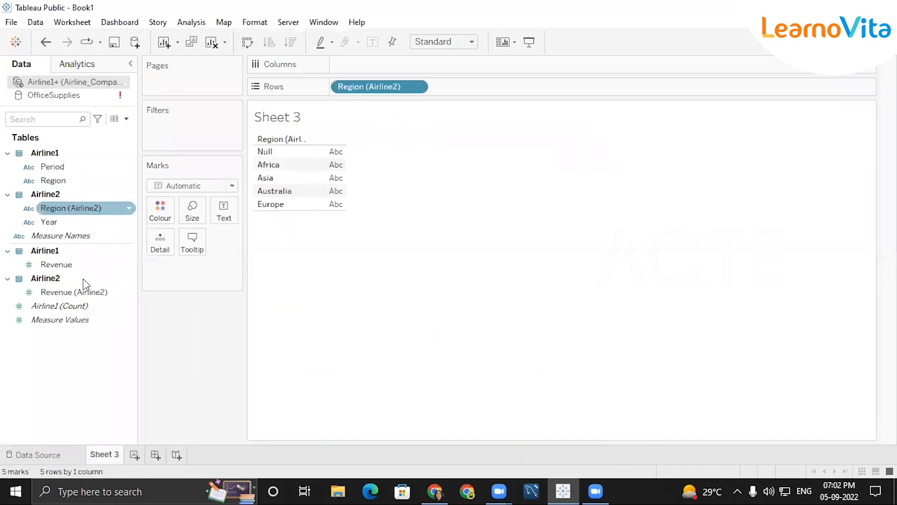
click(73, 292)
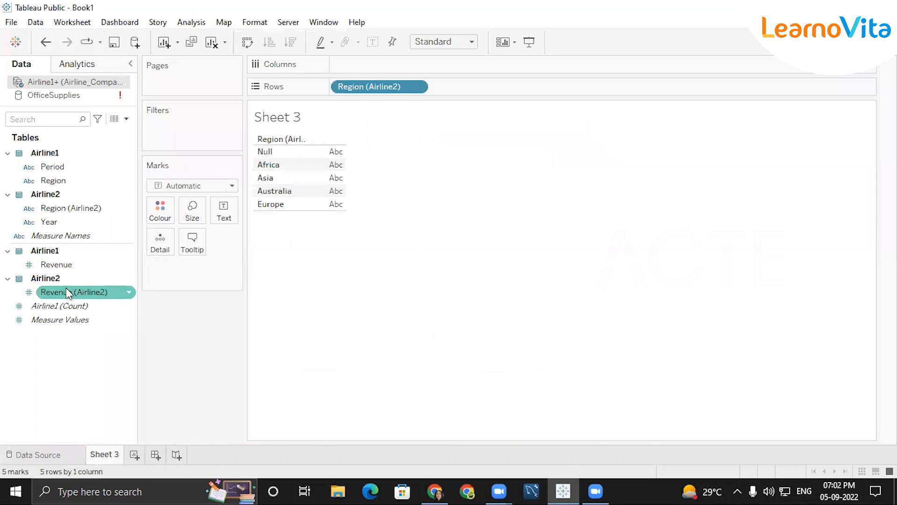
double_click(66, 287)
click(61, 266)
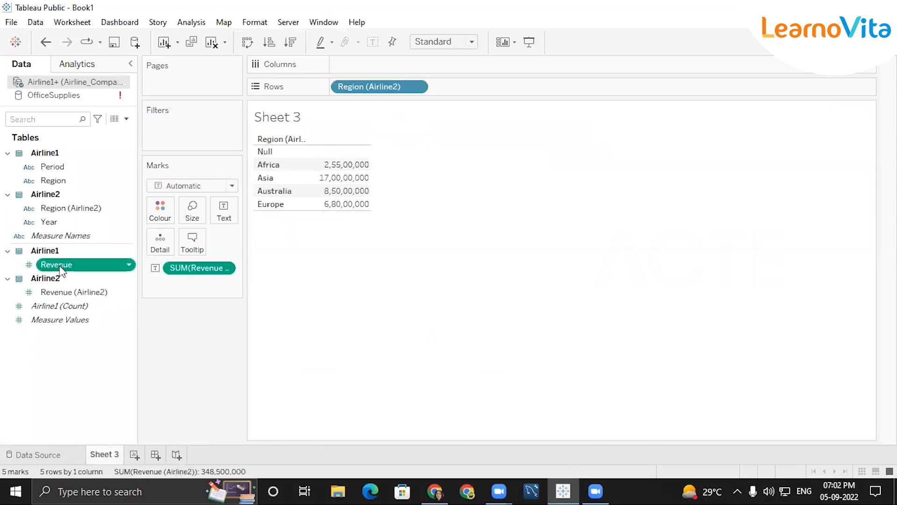
double_click(62, 265)
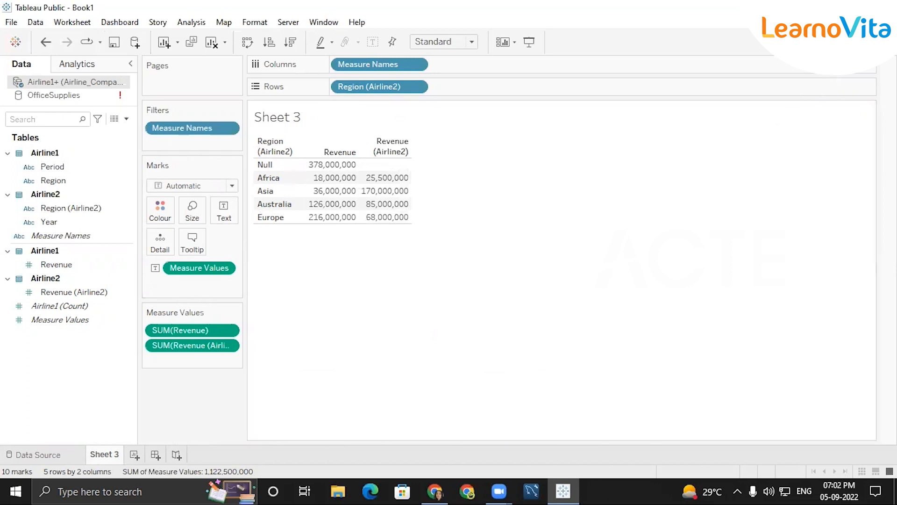
click(870, 42)
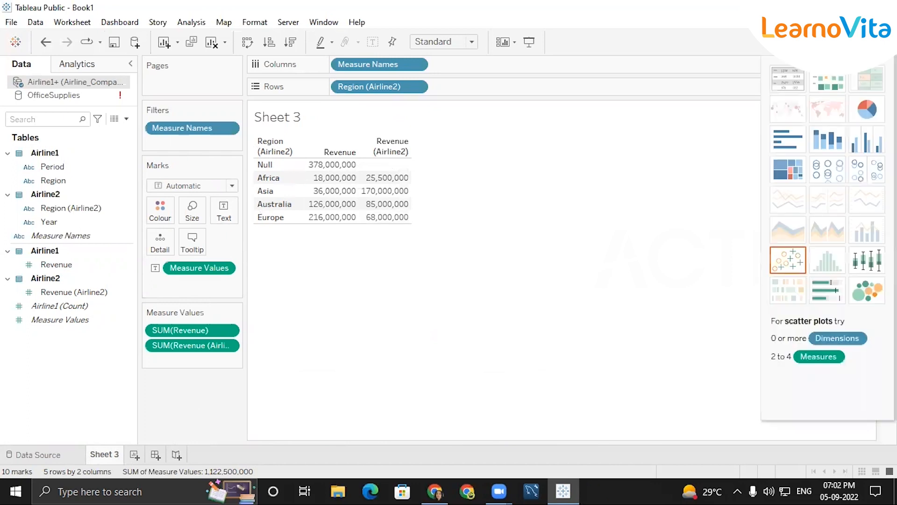
Remove SUM(Revenue) and show Revenue (Airline2) by region as horizontal bars
click(63, 167)
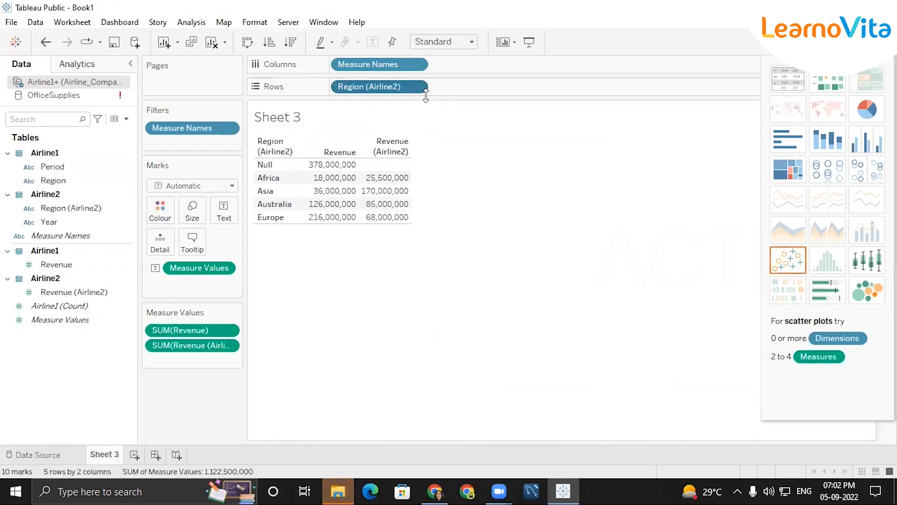
click(228, 331)
click(194, 490)
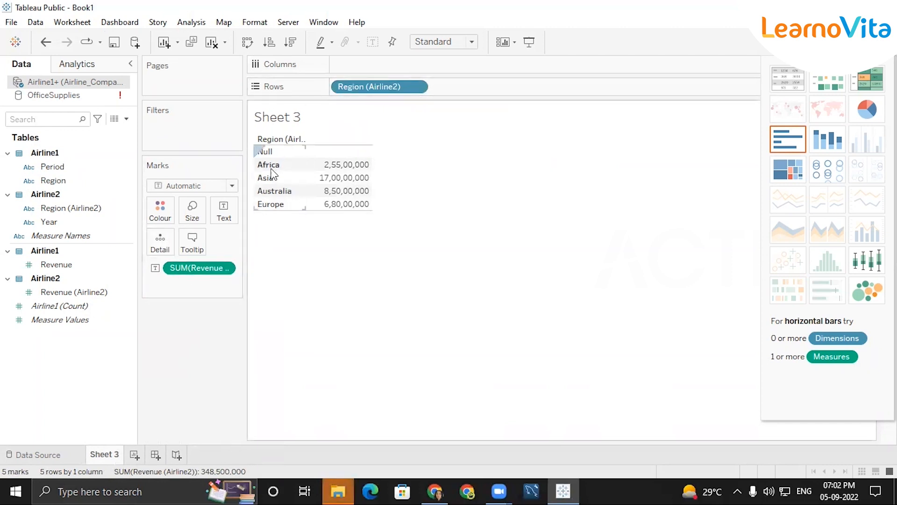
mouse_move(369, 172)
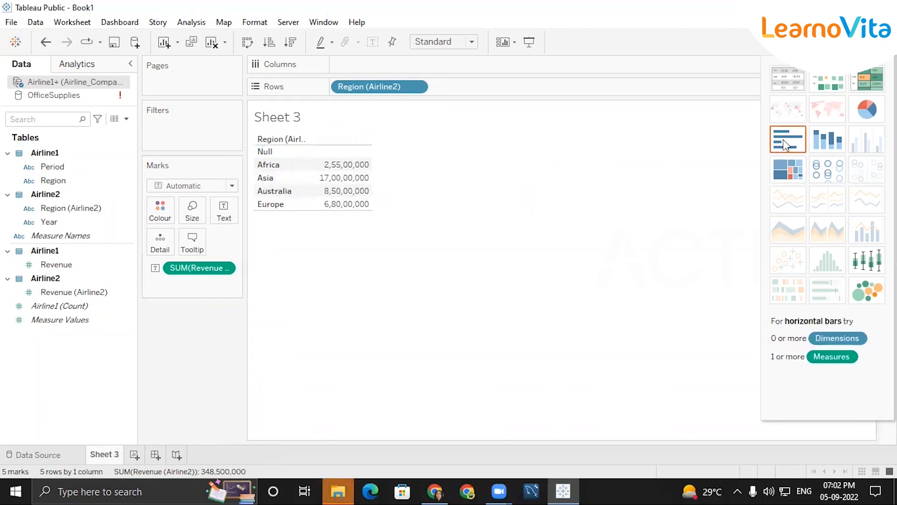
click(787, 141)
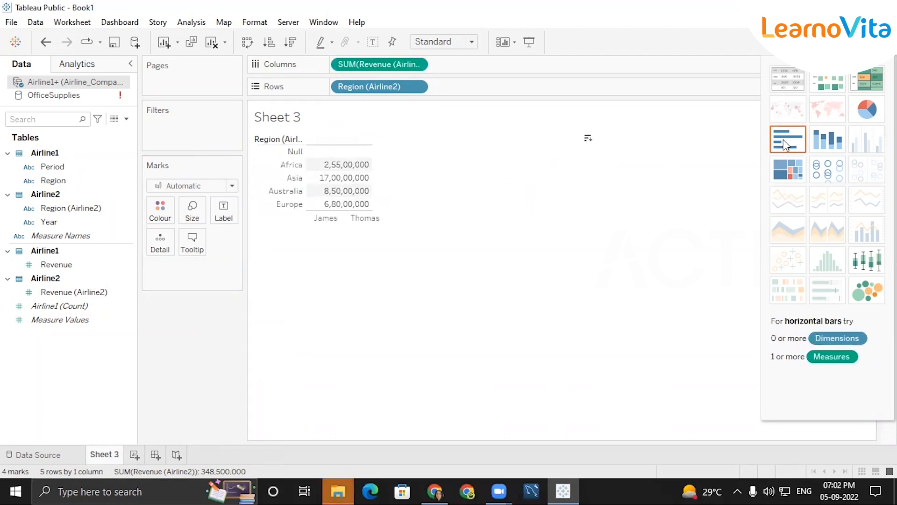
Close the OfficeSupplies data source and place Airline1 on the Airline_Comparison_B canvas
right_click(123, 95)
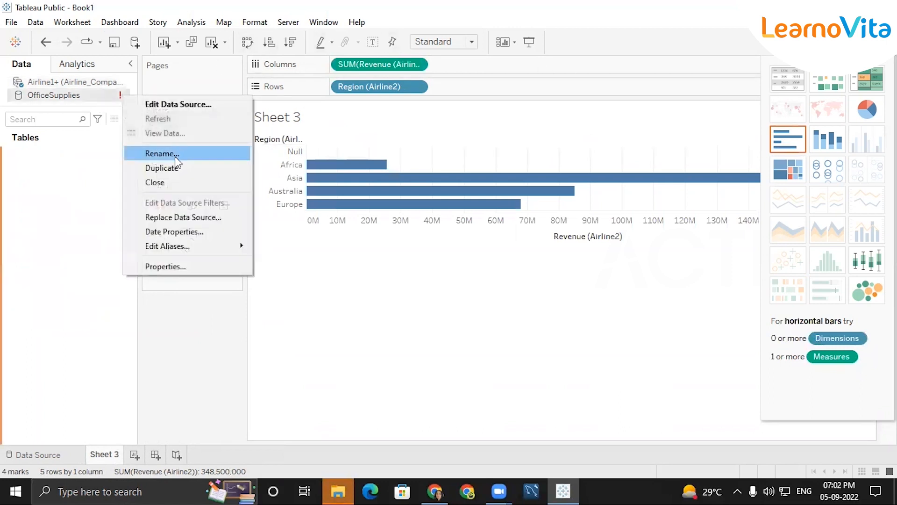
click(157, 182)
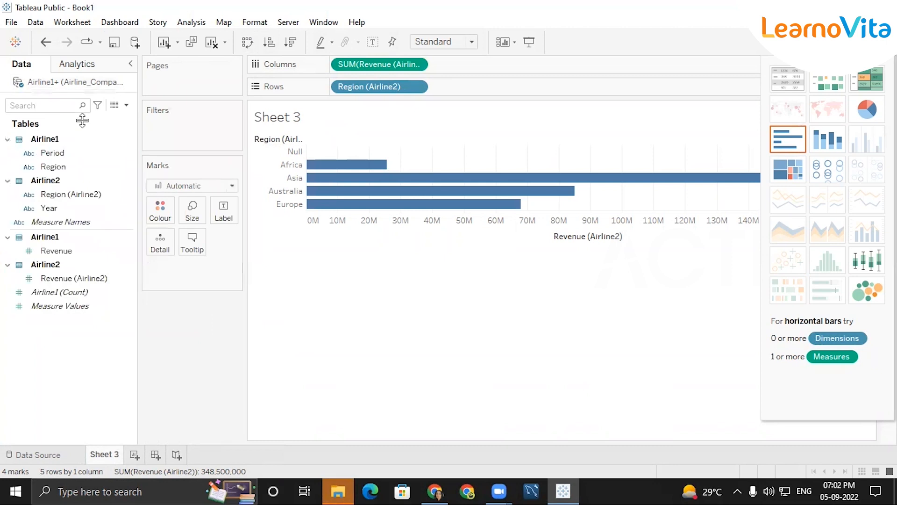
click(51, 453)
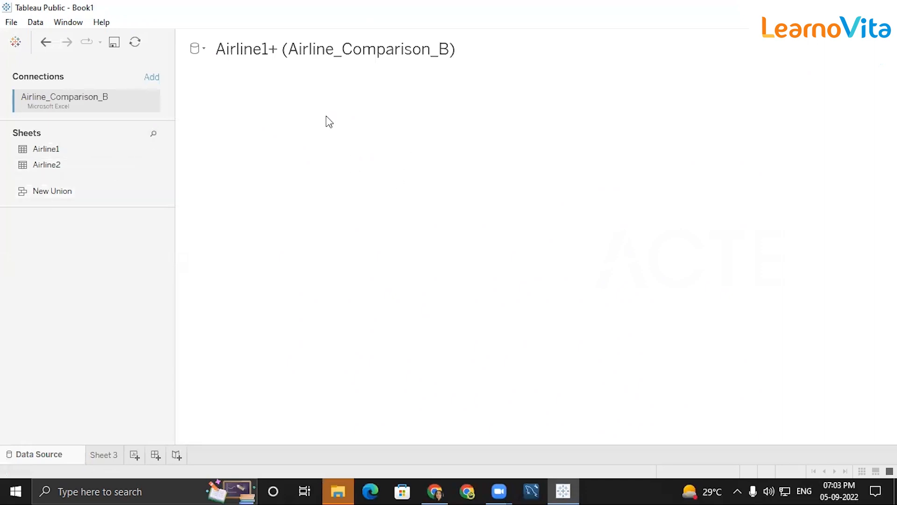
drag(46, 148, 327, 173)
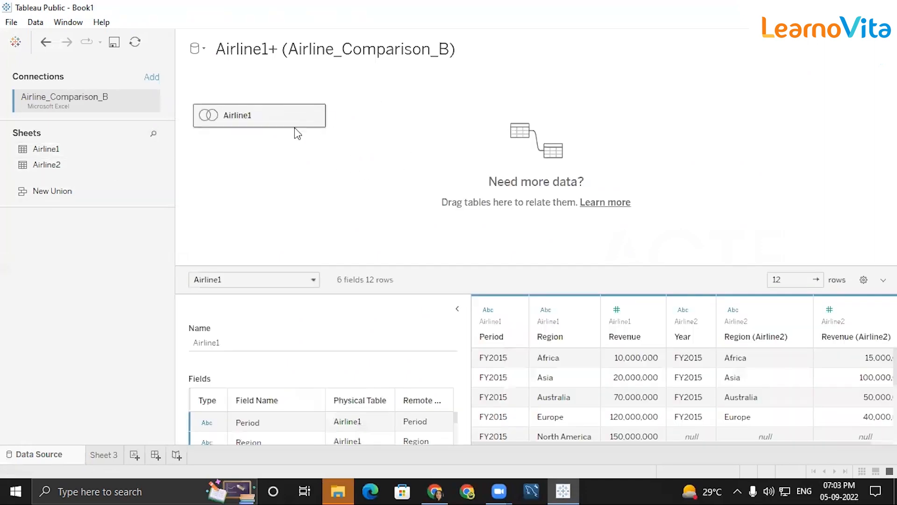
click(316, 116)
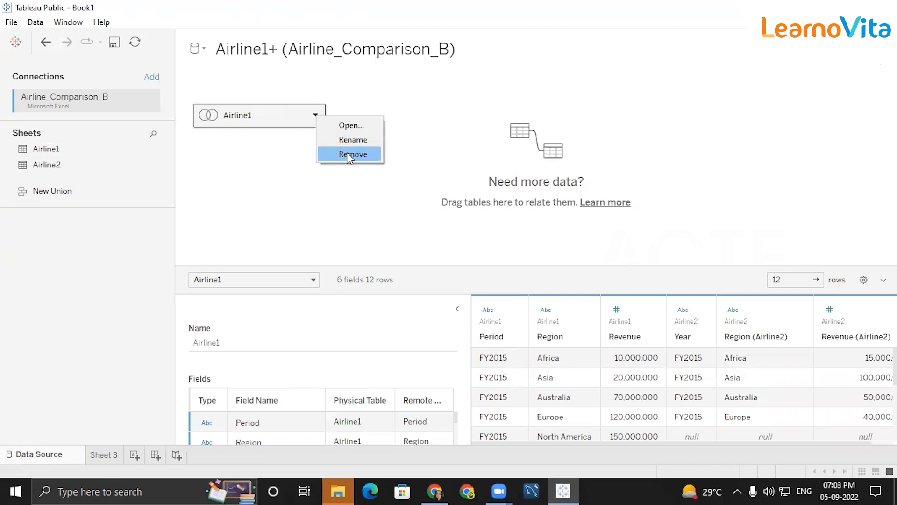
Remove Airline1 from the canvas and return to Sheet 3
click(351, 153)
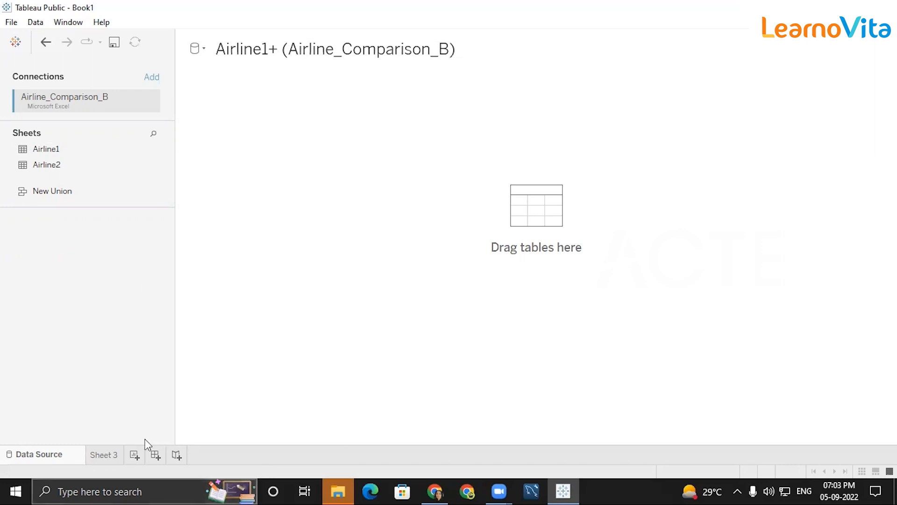
click(104, 455)
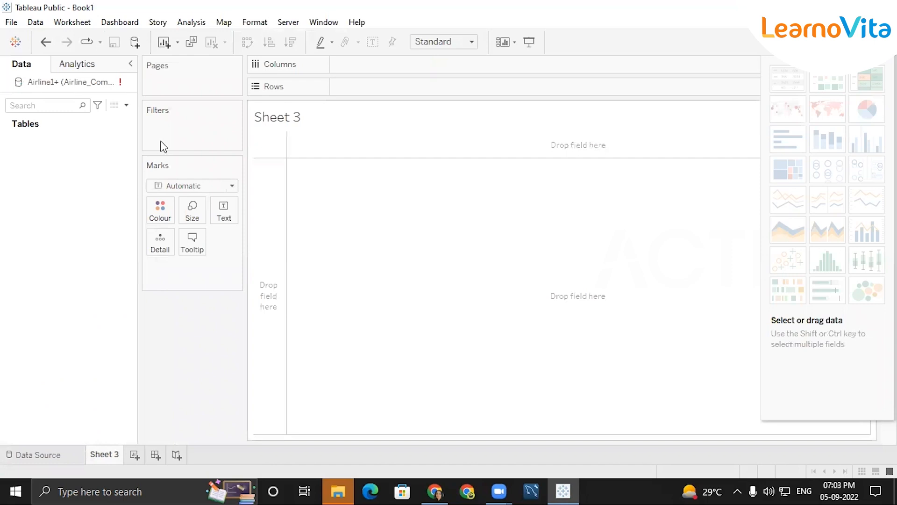
Create a new Sheet 4 and move its tab before Sheet 3
click(55, 457)
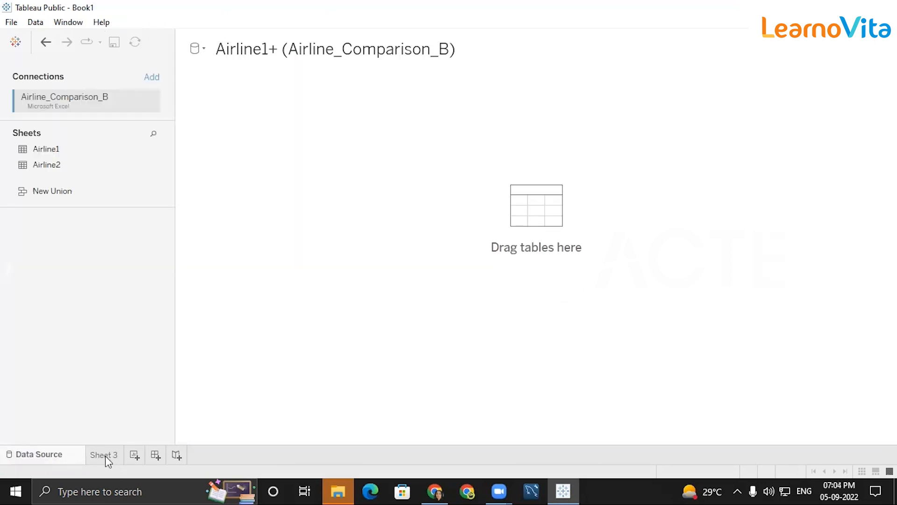
click(106, 455)
right_click(112, 454)
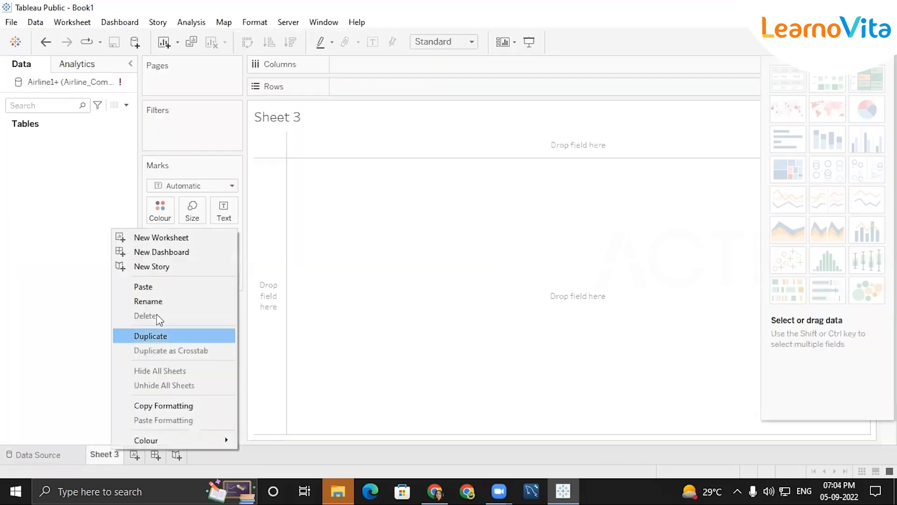
click(100, 455)
right_click(100, 455)
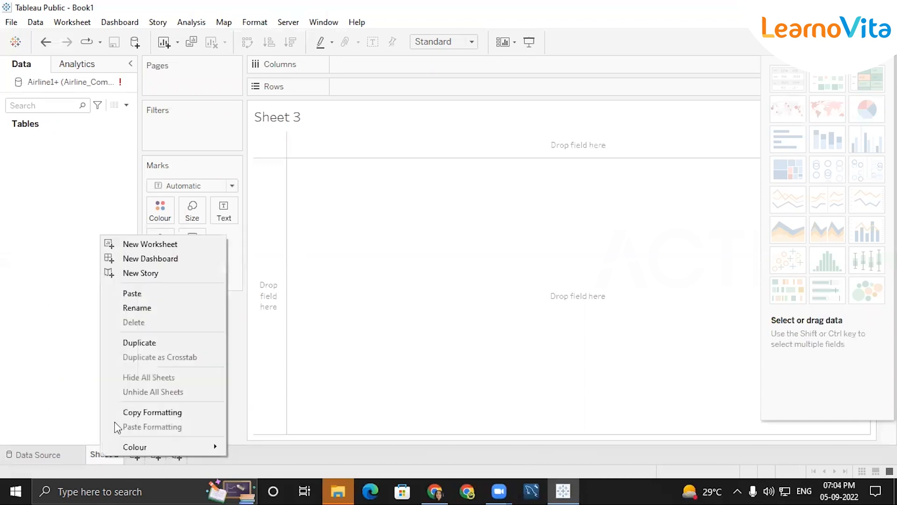
click(356, 359)
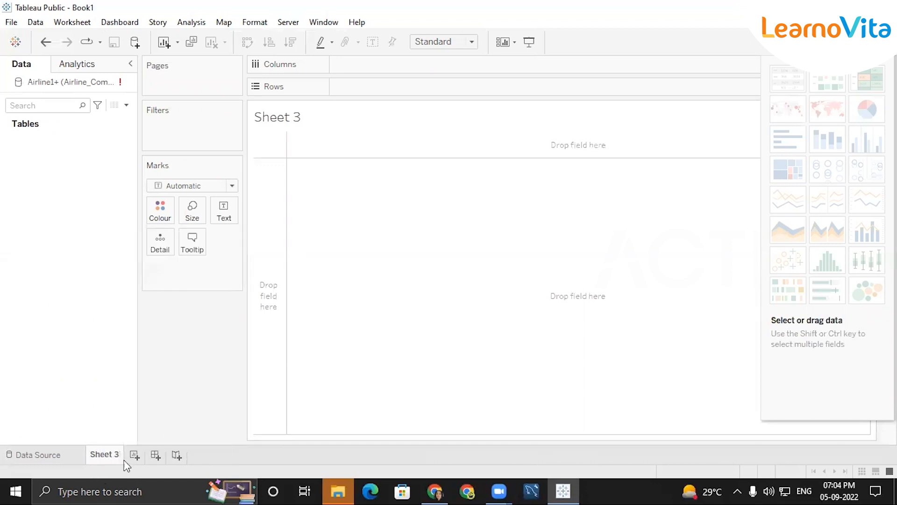
click(164, 43)
drag(146, 456, 102, 457)
Put Airline1 back on the data source canvas, collapse Table Details, and go to the start page
click(49, 456)
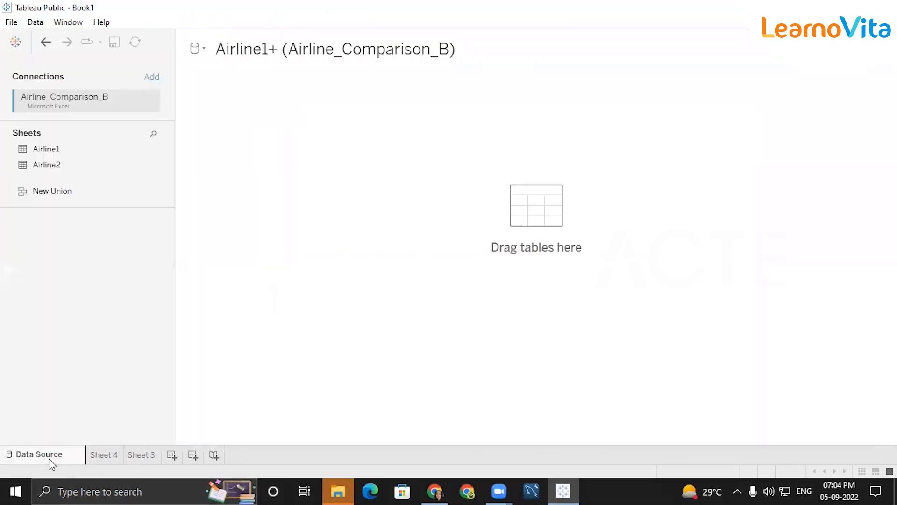
click(423, 57)
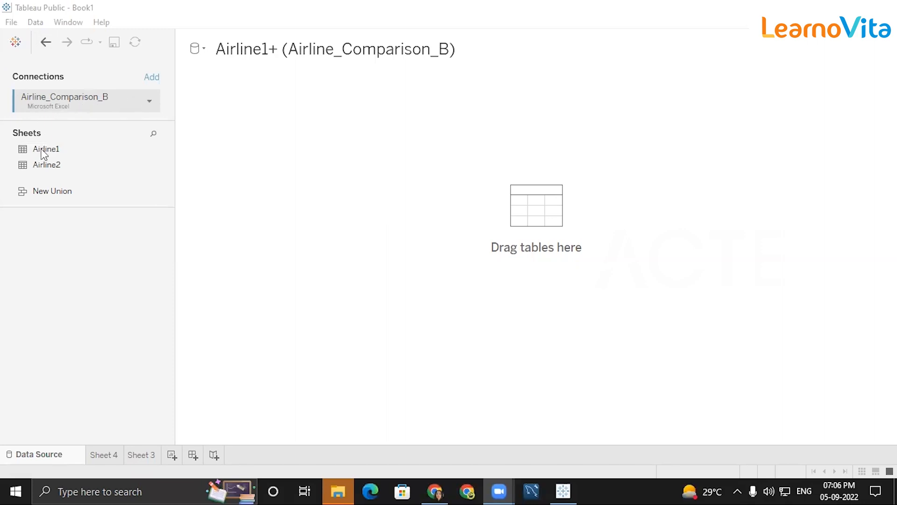
drag(43, 151, 261, 144)
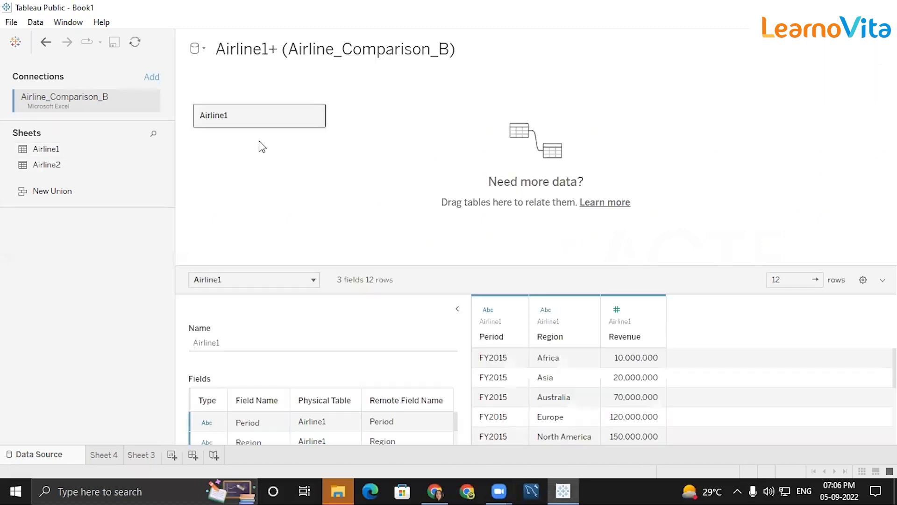
click(456, 306)
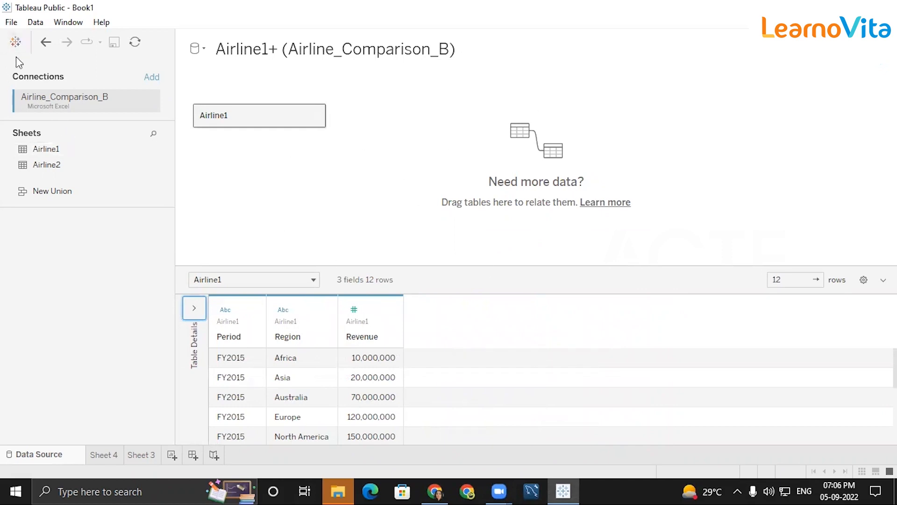
click(15, 43)
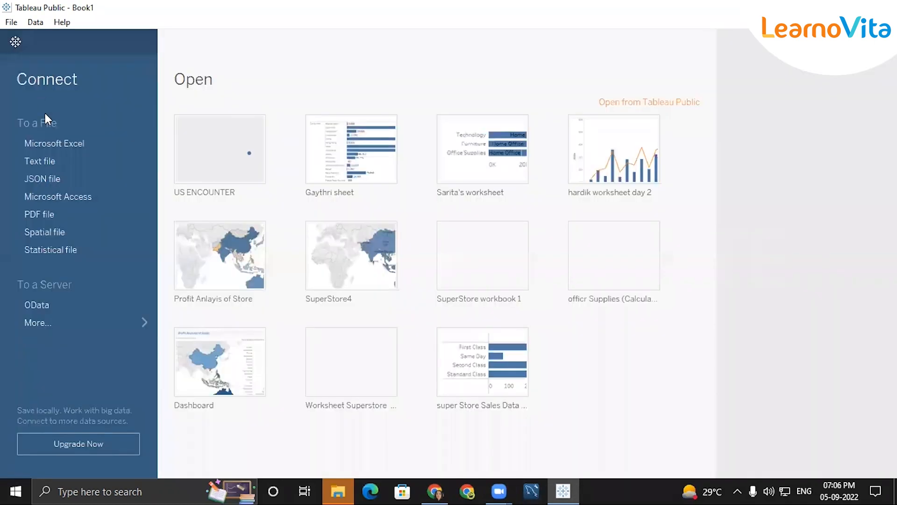
Open Airline_Comparison_B as a new Excel source and add the Airline2 table
click(57, 143)
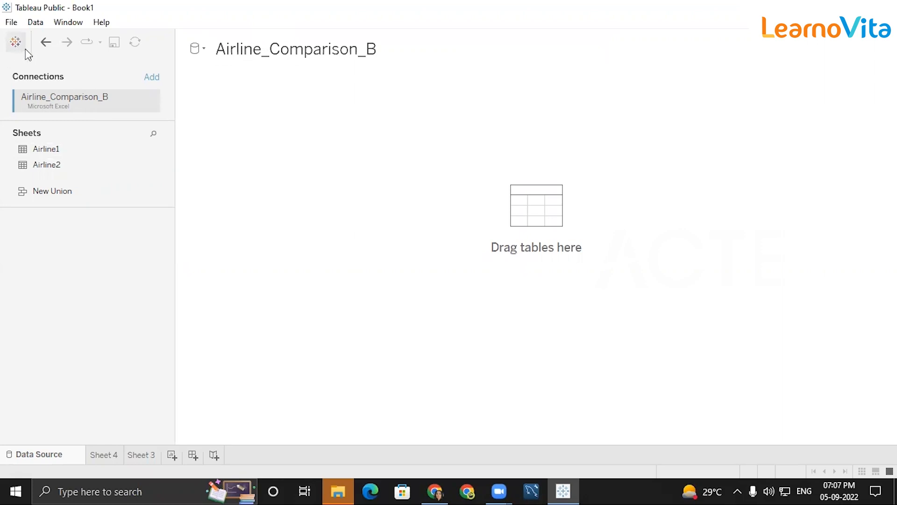
drag(55, 171, 301, 128)
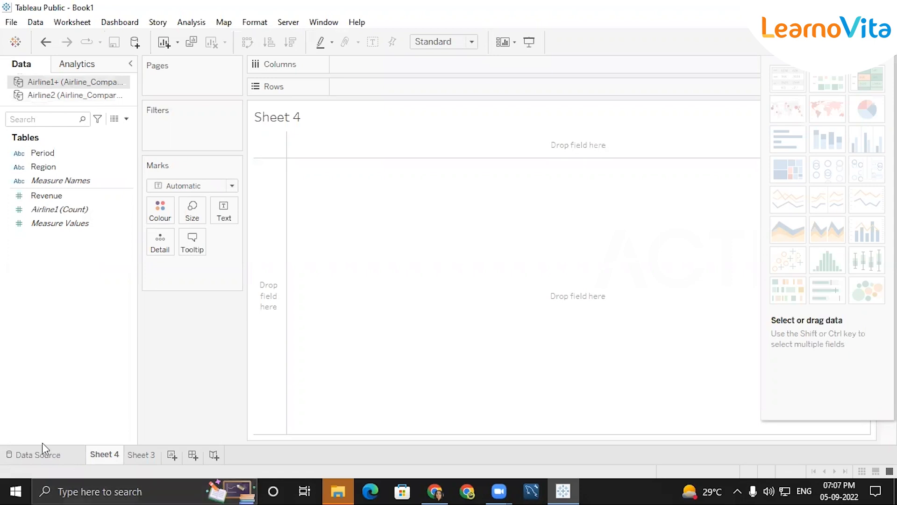
Look over the Airline2 data source with its Region, Year and Revenue fields, ending on Sheet 4
click(44, 459)
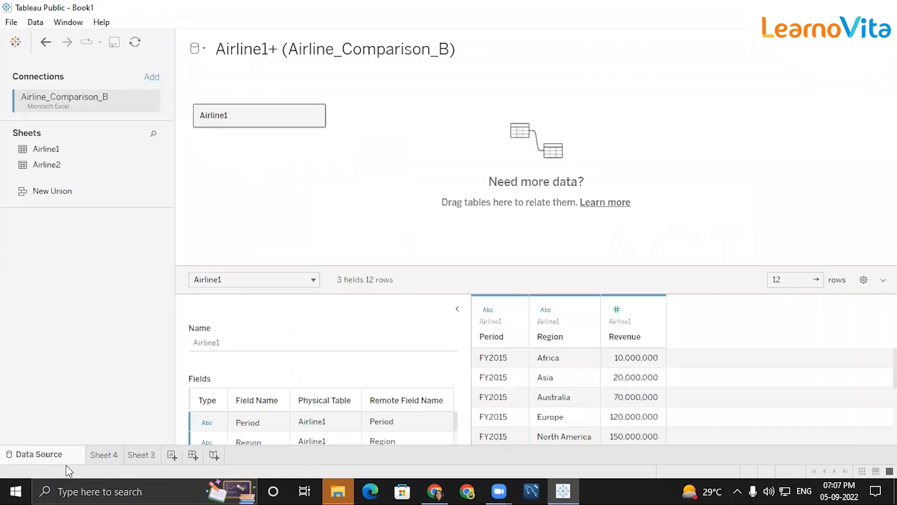
click(107, 457)
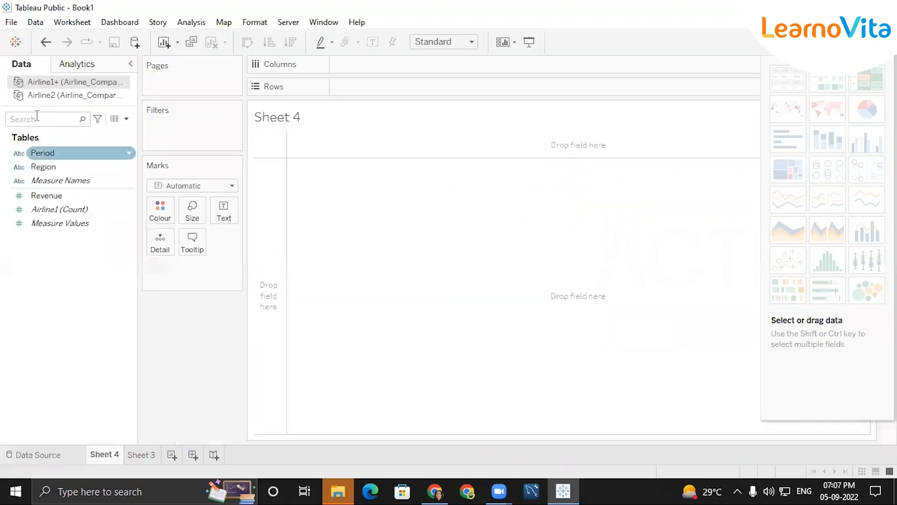
click(36, 101)
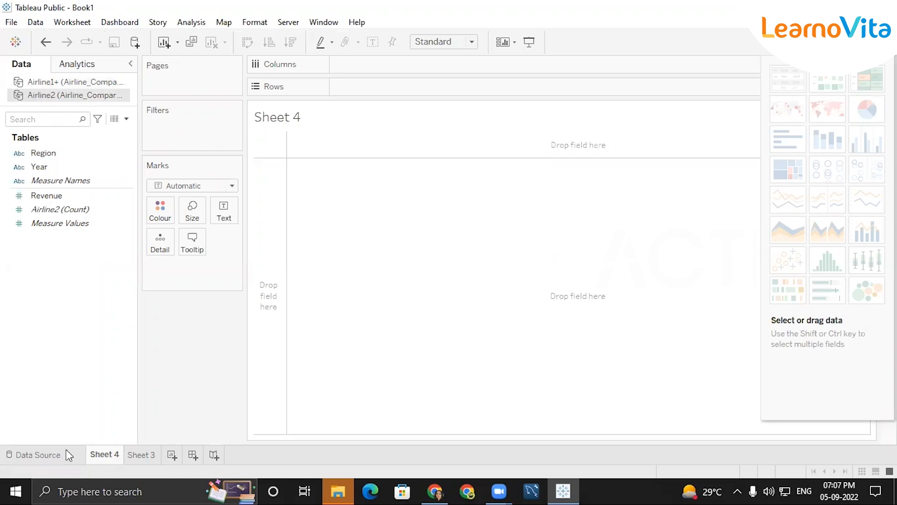
click(29, 463)
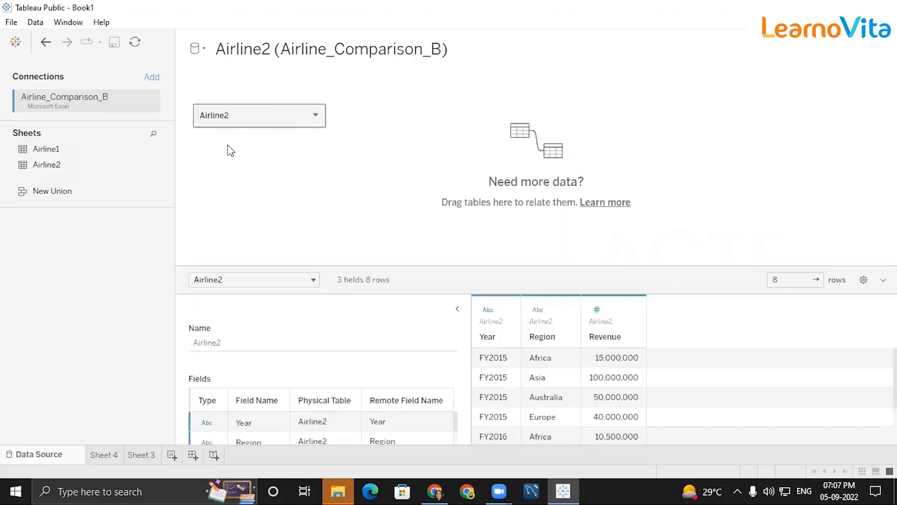
click(103, 454)
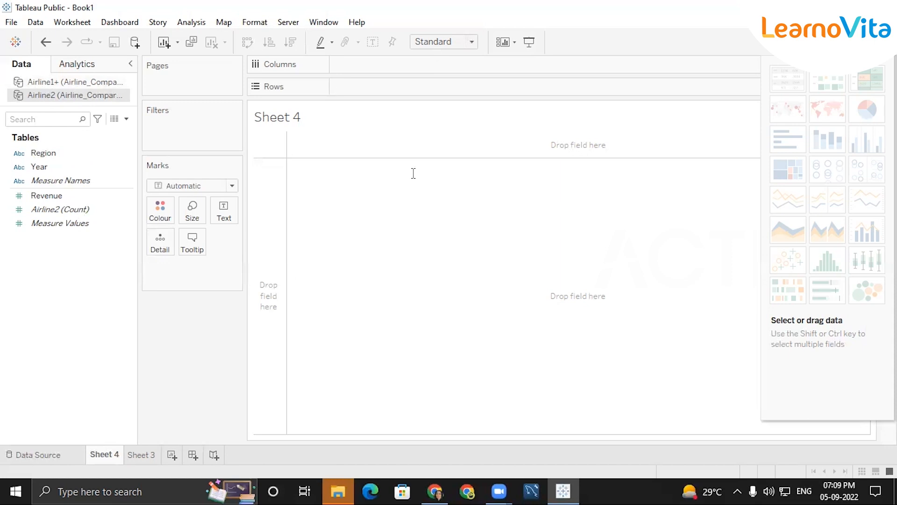
double_click(449, 169)
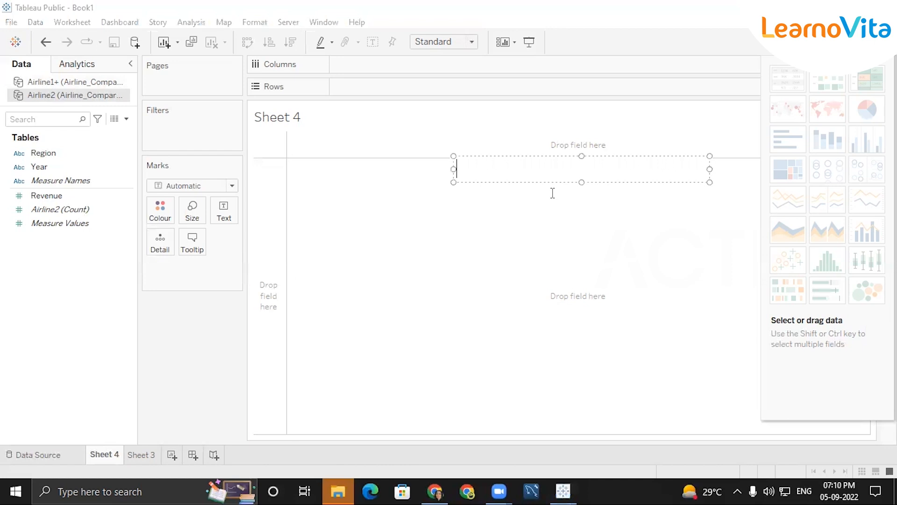
text(t1 t2)
key(shift+Return)
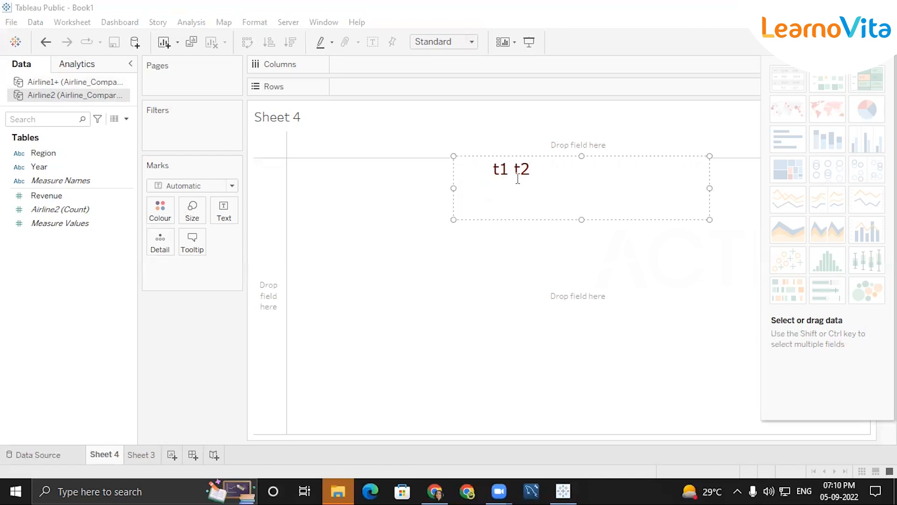
text(inner)
text(co)
key(BackSpace)
key(BackSpace)
key(Return)
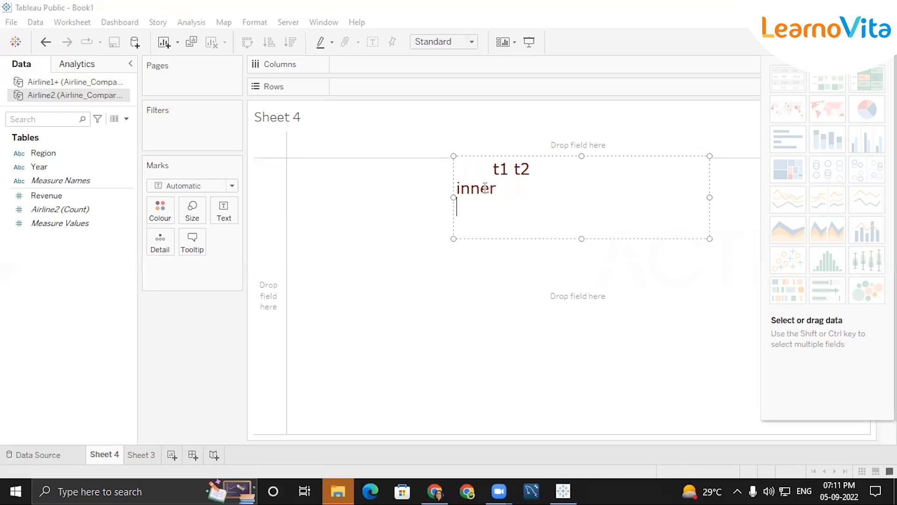
text(outer yes)
key(Return)
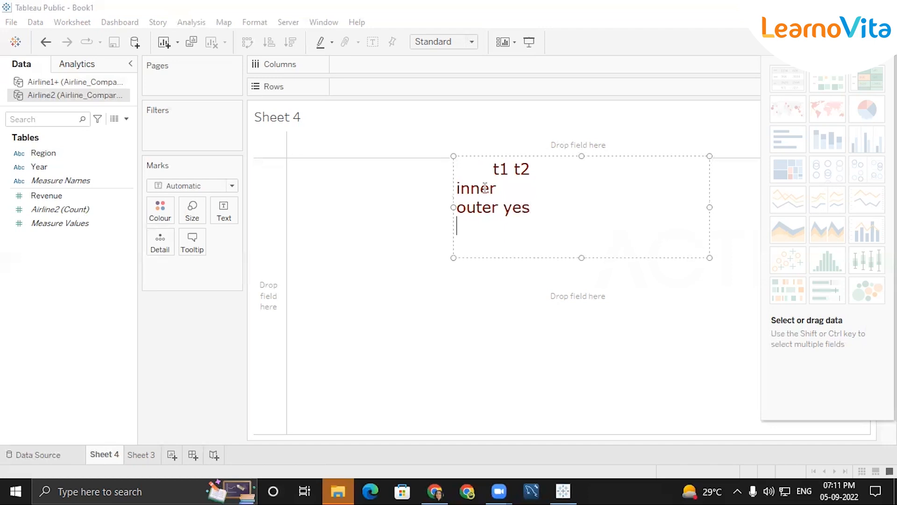
text(left yes)
key(Return)
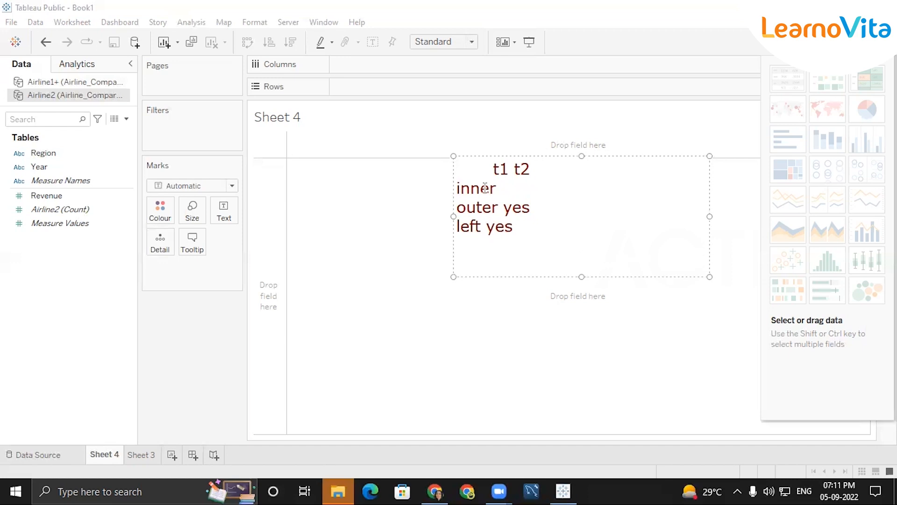
text(right no)
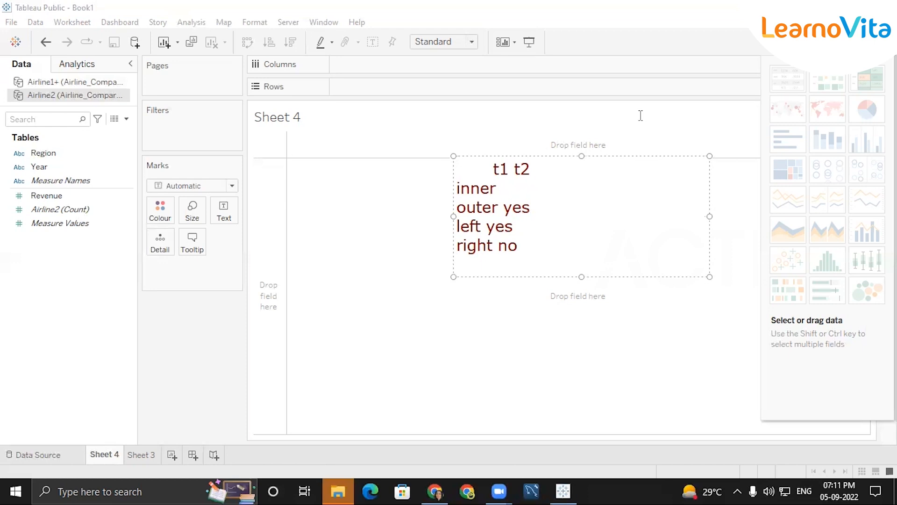
click(618, 108)
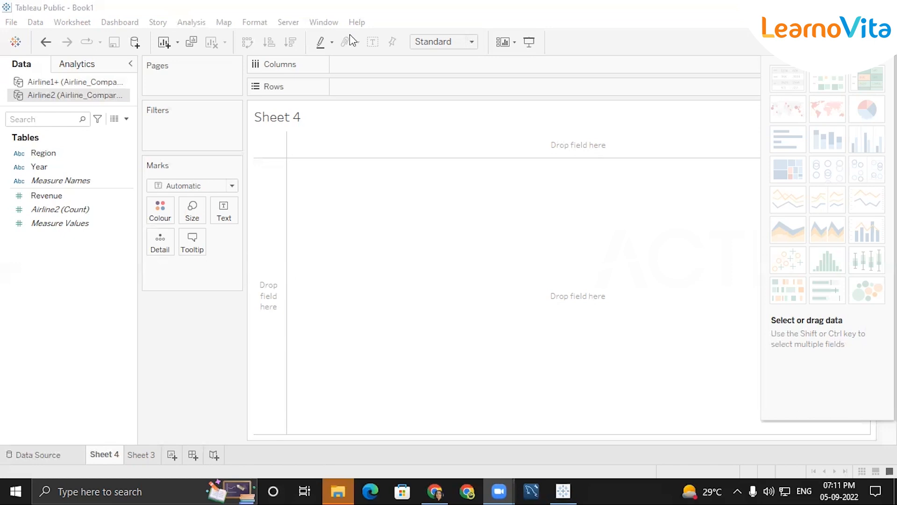
Select Airline1+ in the Data pane to list its Period, Region and Revenue fields
click(83, 83)
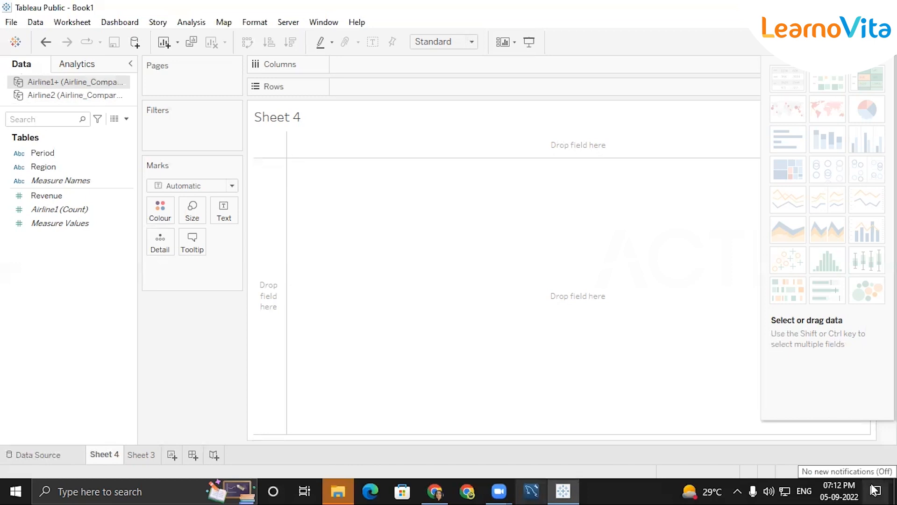
Build an Airline1 text table with Region and Period nested on Rows and SUM(Revenue) as text
click(70, 209)
double_click(48, 165)
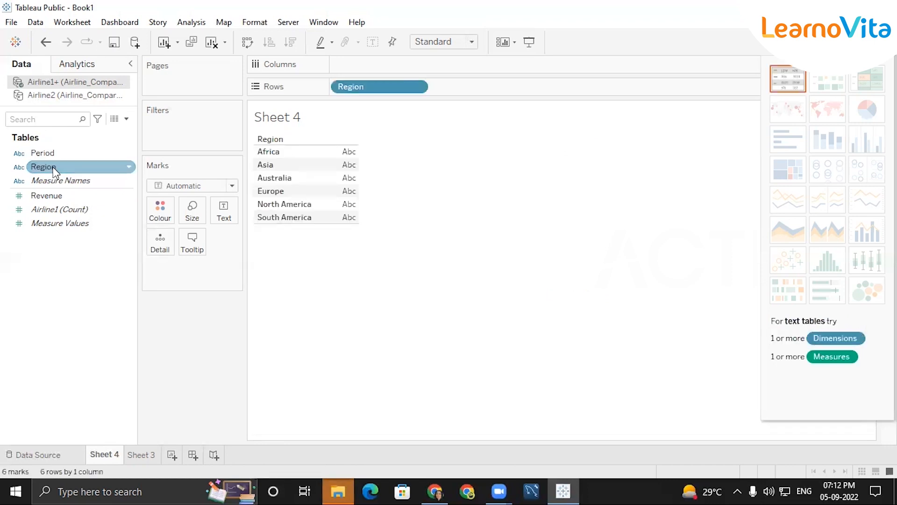
double_click(50, 158)
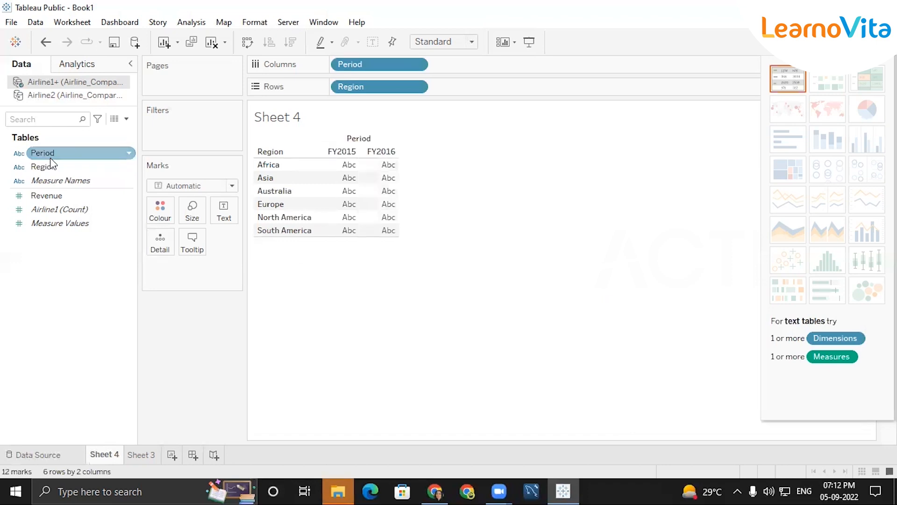
drag(362, 66, 493, 87)
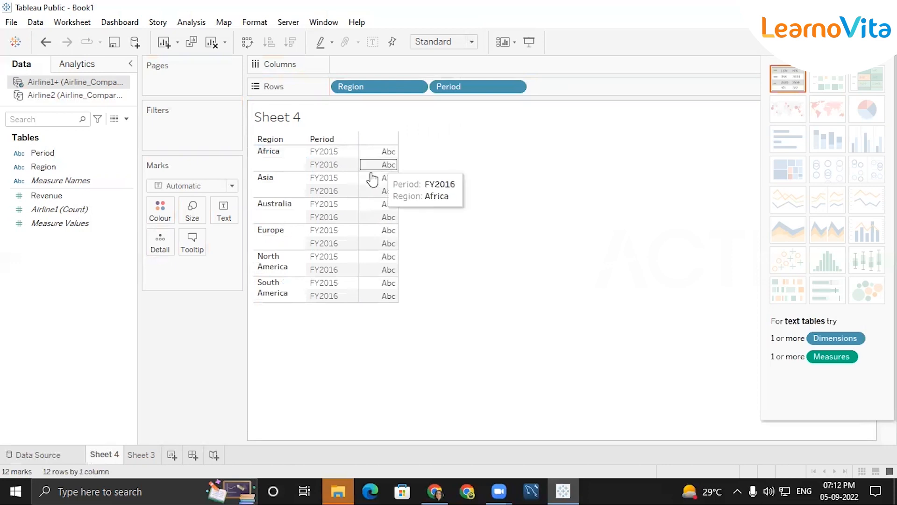
double_click(71, 196)
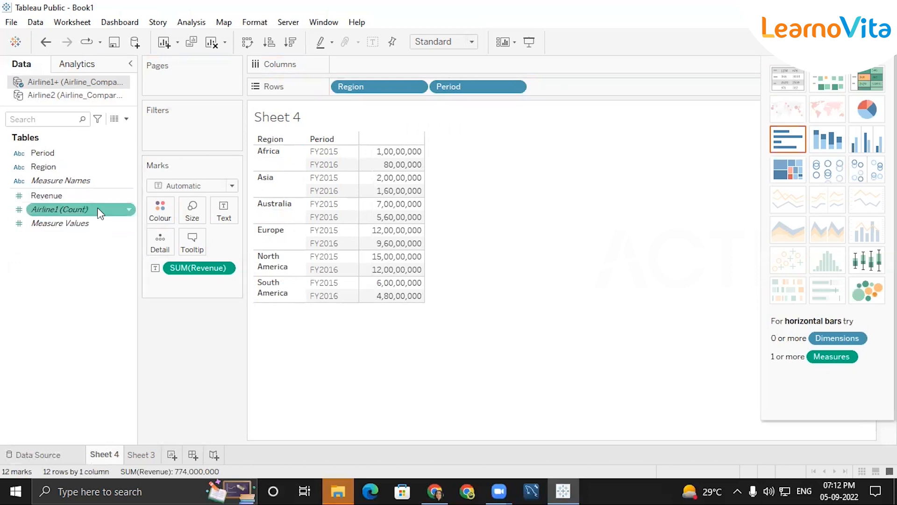
Open and close the Revenue field options, then open the SUM(Revenue) mark's options
click(127, 195)
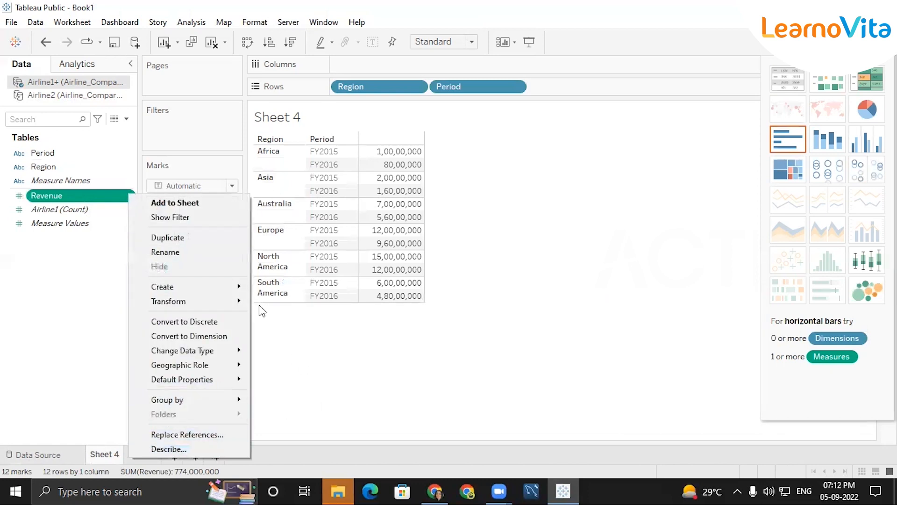
click(238, 158)
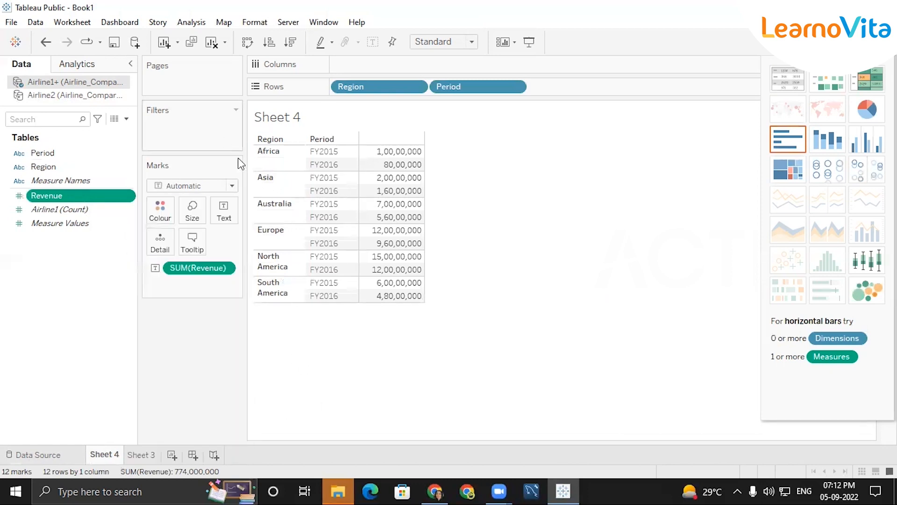
click(230, 267)
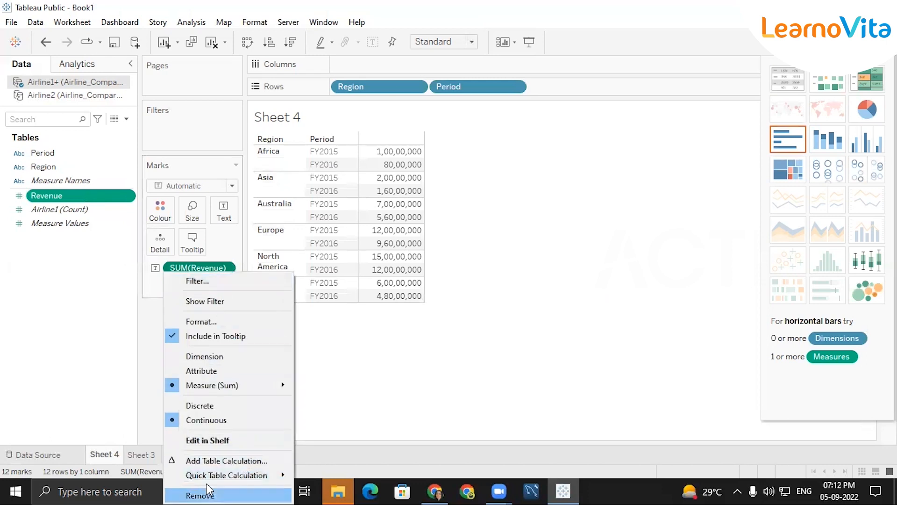
Remove SUM(Revenue) from the Marks card and make Airline2 the active data source
click(201, 495)
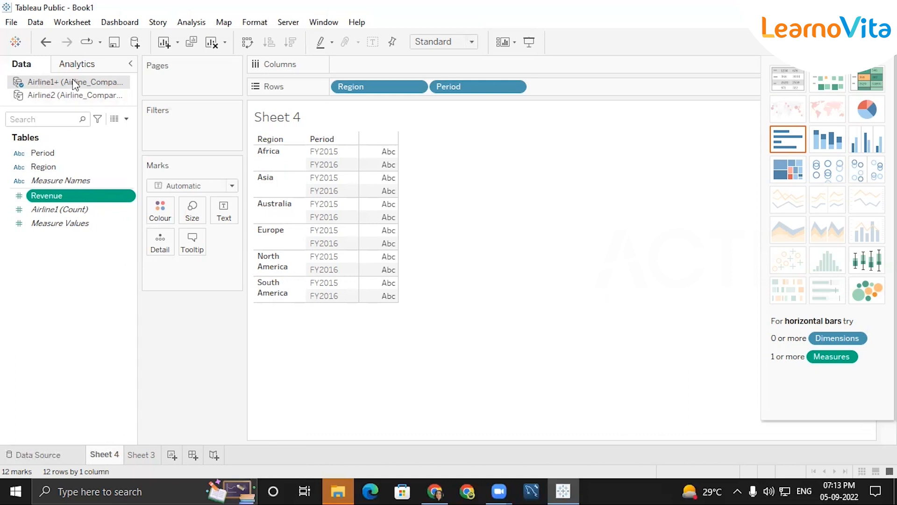
click(50, 96)
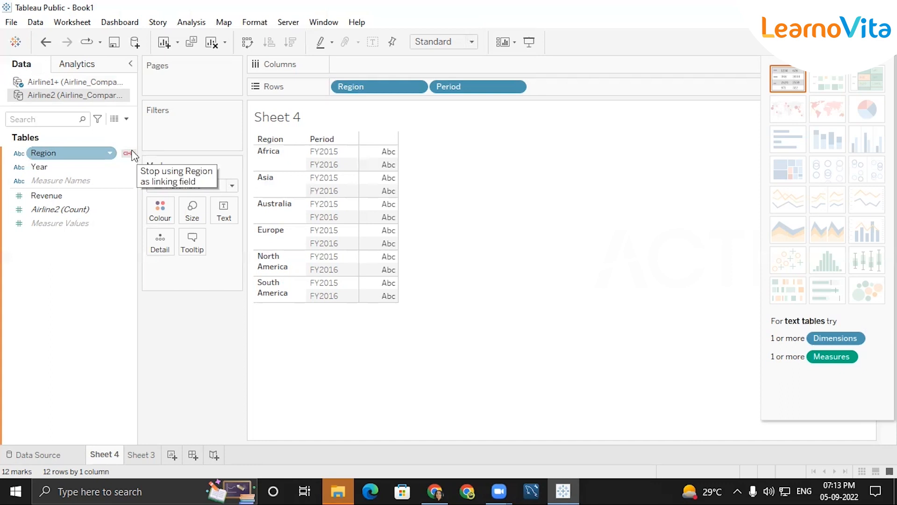
click(69, 151)
double_click(69, 151)
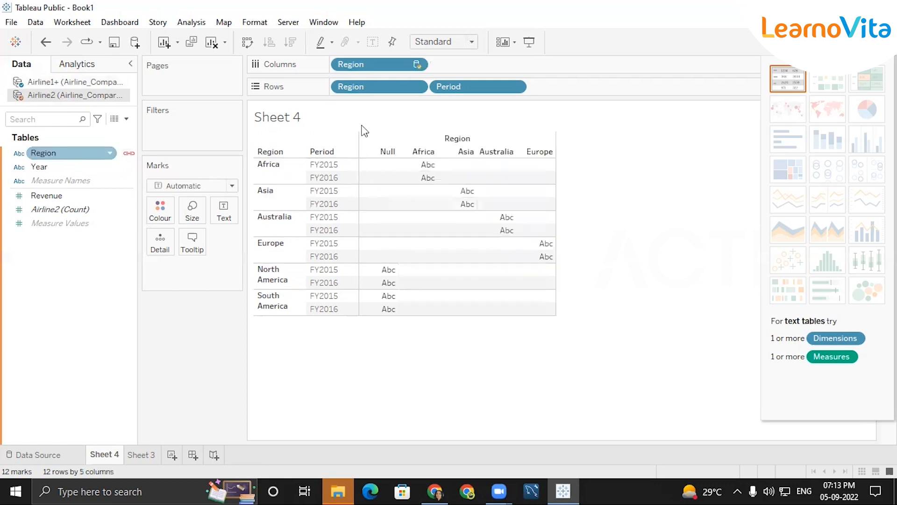
click(420, 64)
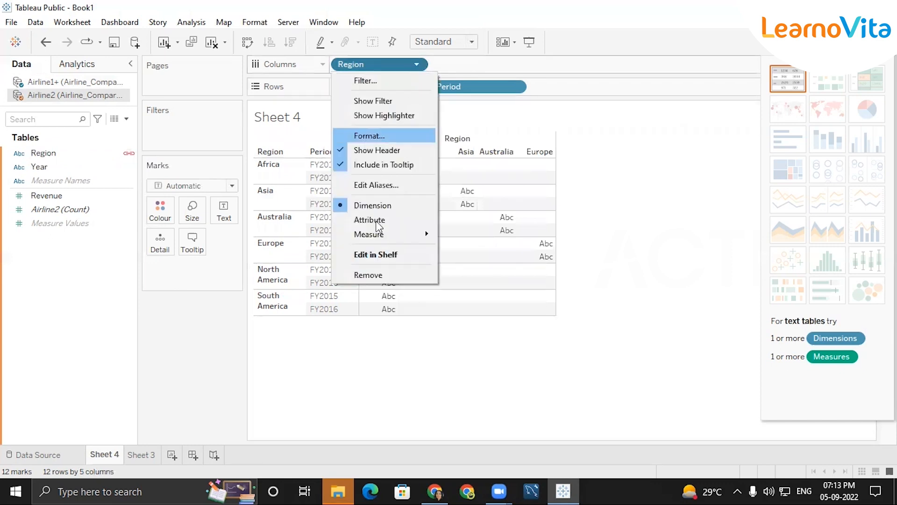
click(373, 275)
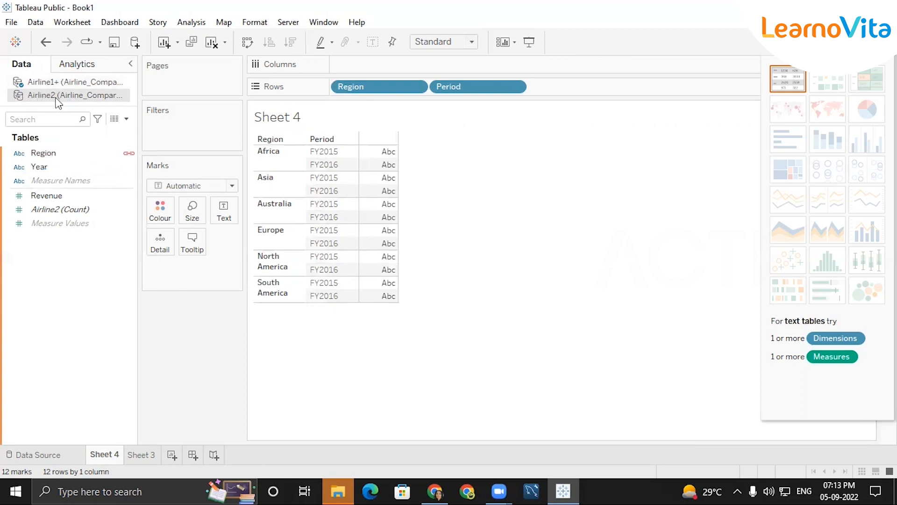
click(81, 157)
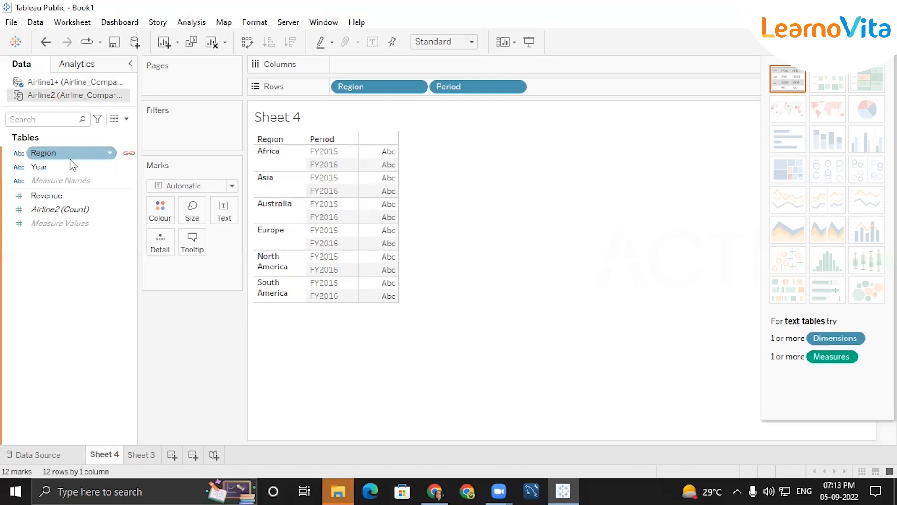
click(66, 167)
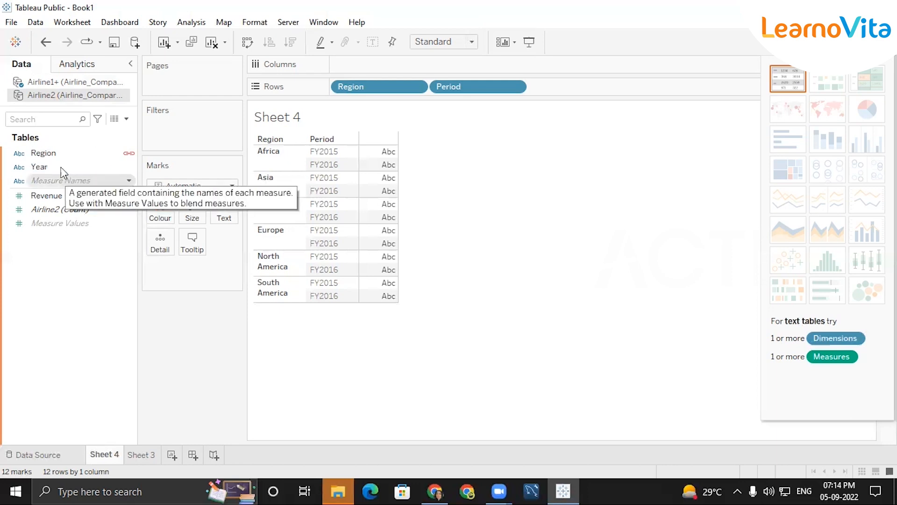
Add a custom blend link mapping Airline1's Period to Airline2's Year, alongside Region
click(30, 24)
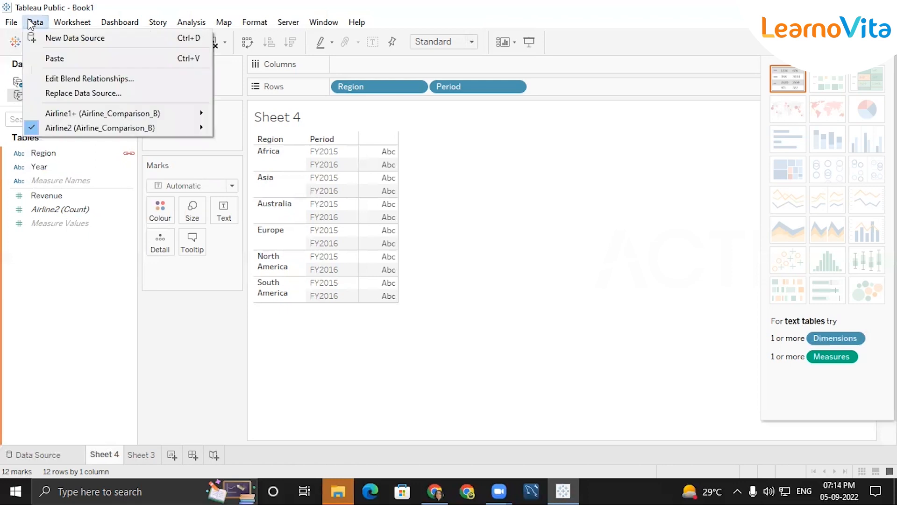
click(71, 80)
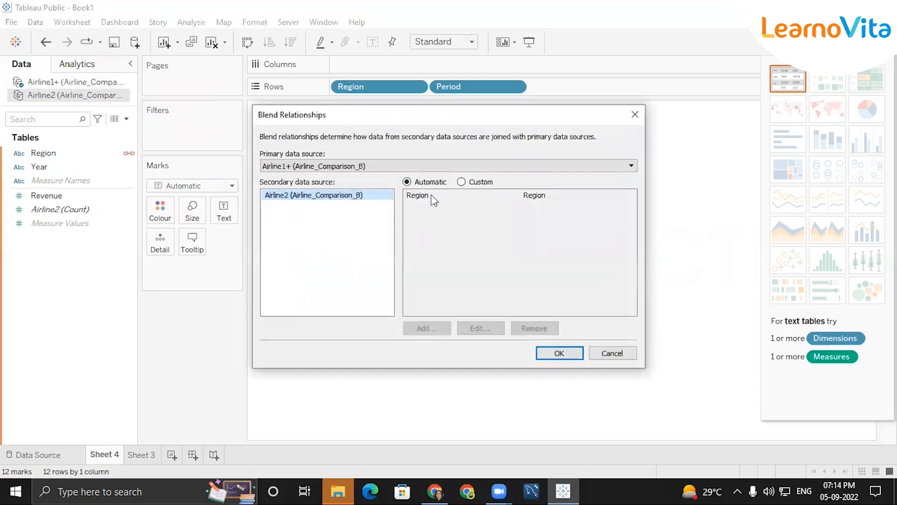
click(465, 184)
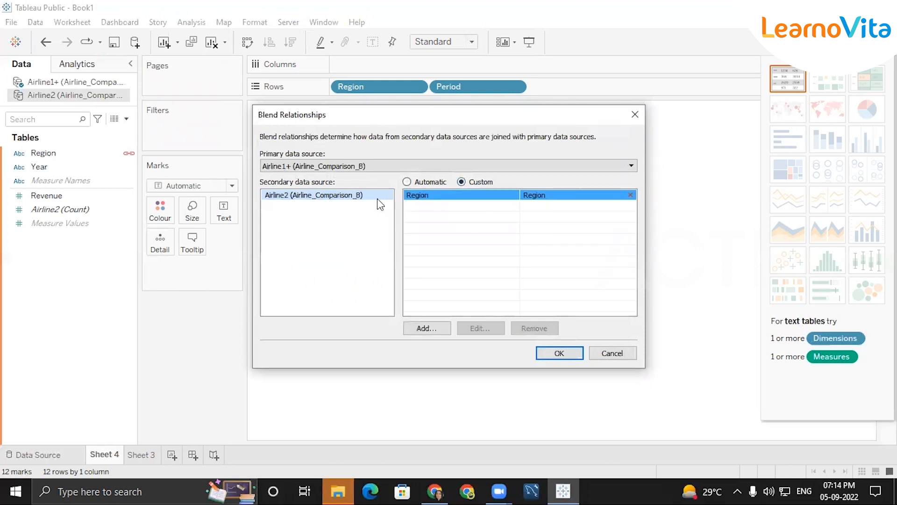
click(429, 330)
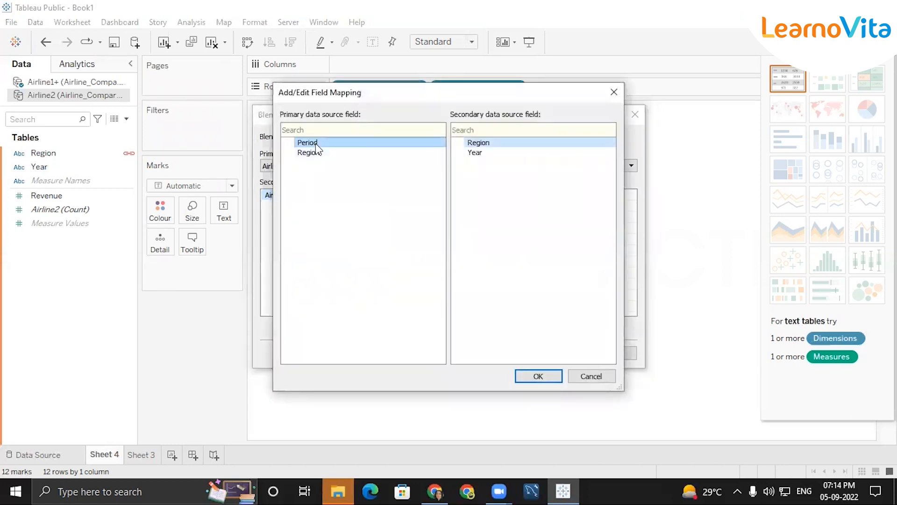
click(474, 153)
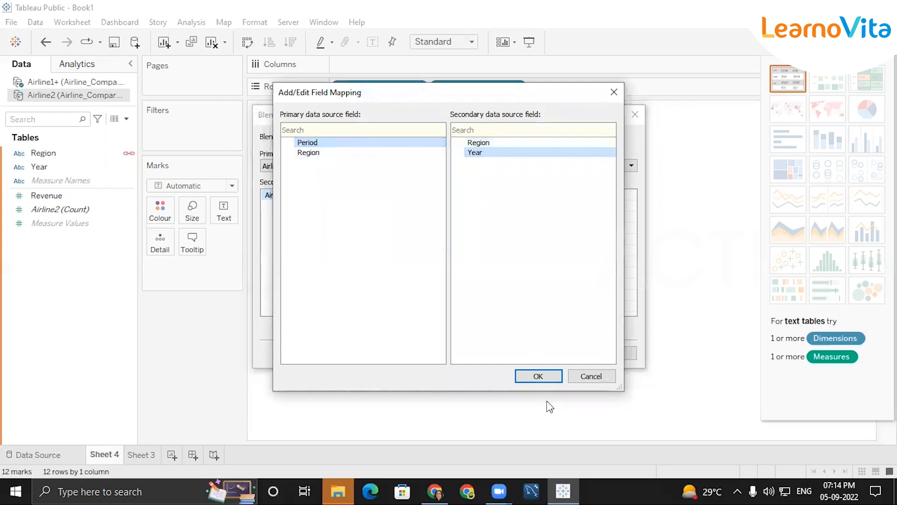
click(528, 379)
click(438, 196)
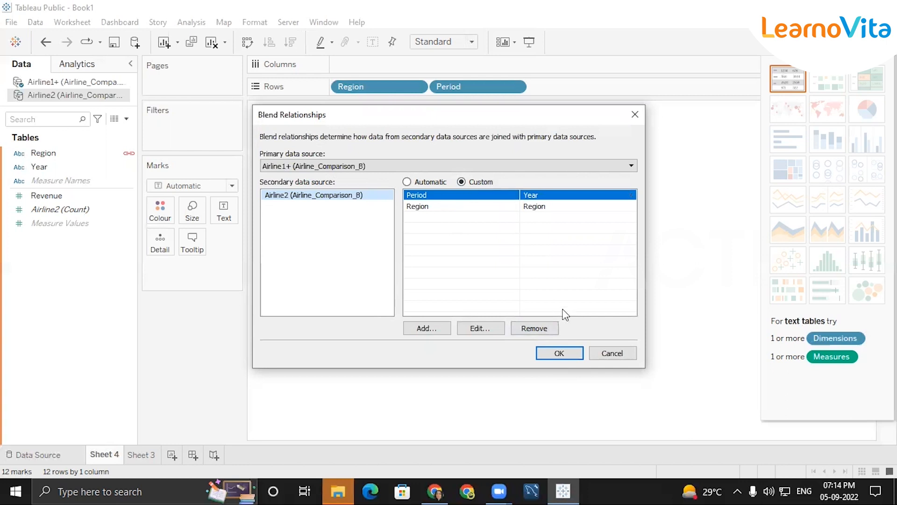
click(542, 353)
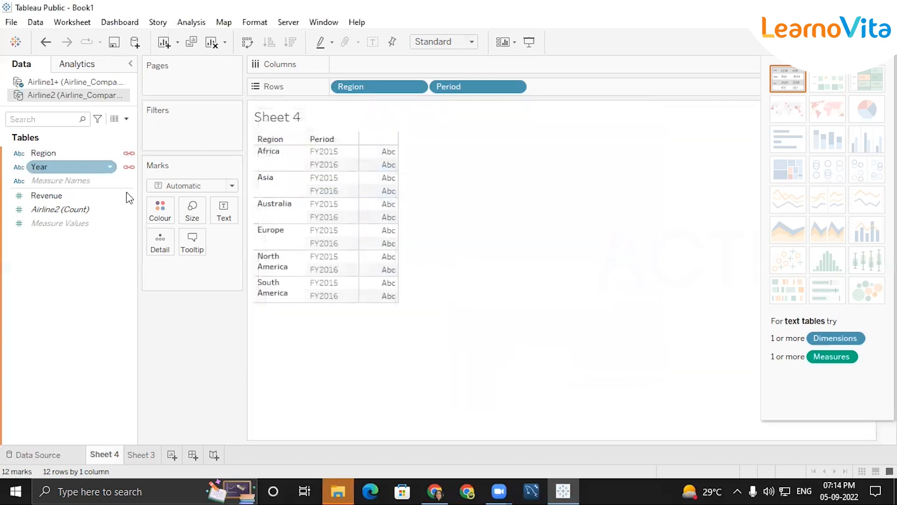
Check Airline2's Region and Year fields, then add Airline2's SUM(Revenue) to the table's Text mark
click(131, 167)
click(89, 99)
click(95, 84)
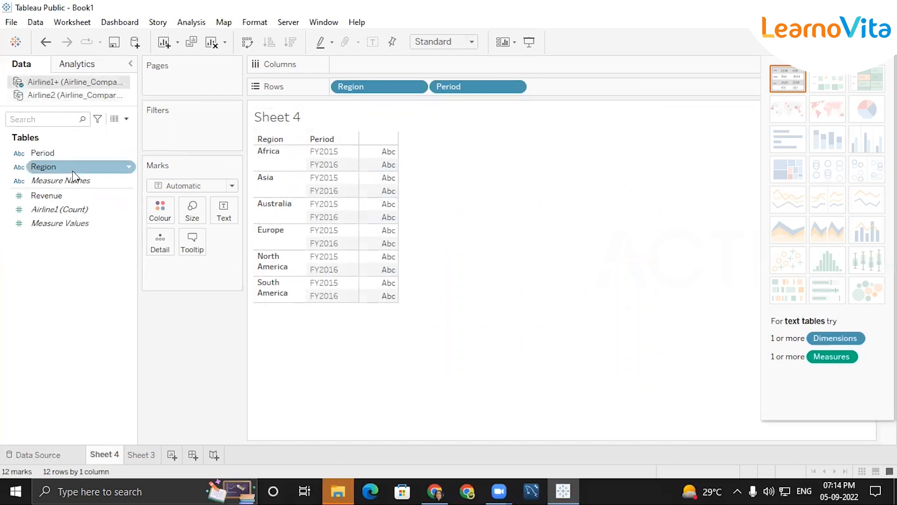
click(84, 99)
click(102, 154)
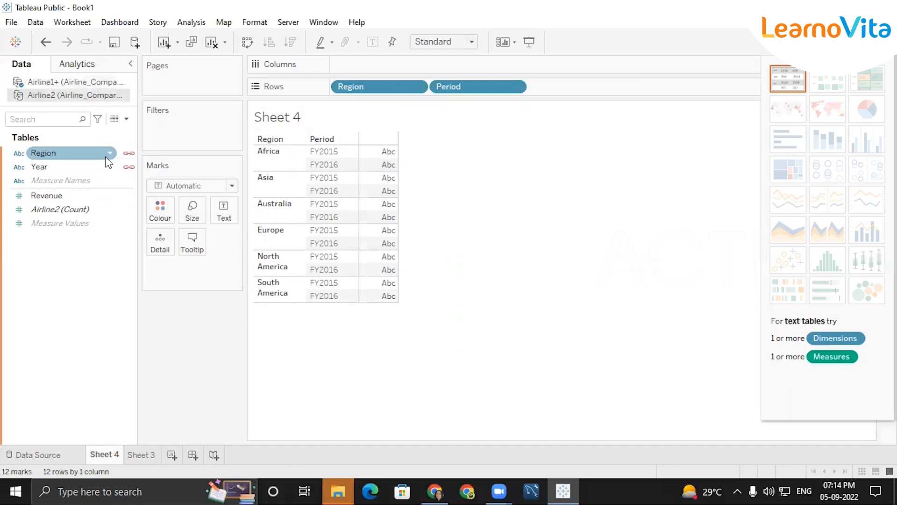
click(60, 169)
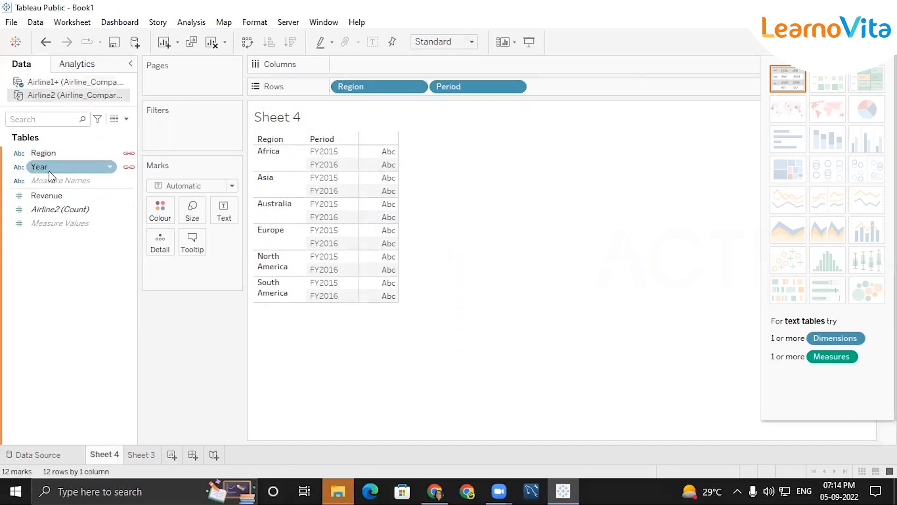
click(58, 197)
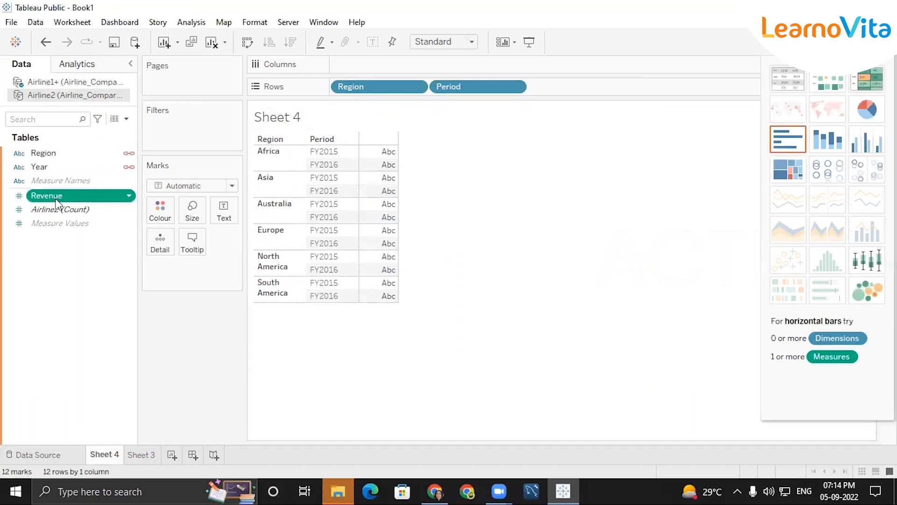
double_click(55, 200)
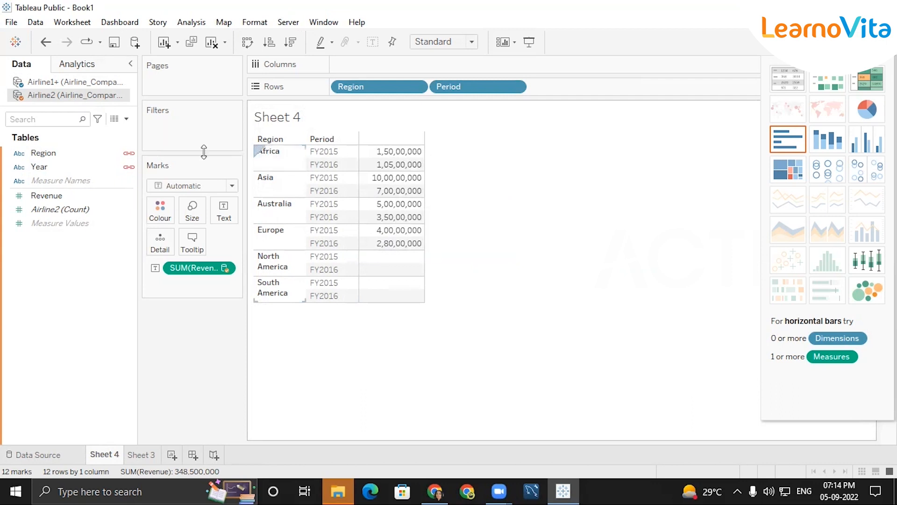
Leave only Region on Rows and switch to a horizontal bar chart of SUM(Revenue)
drag(73, 161, 356, 65)
click(417, 88)
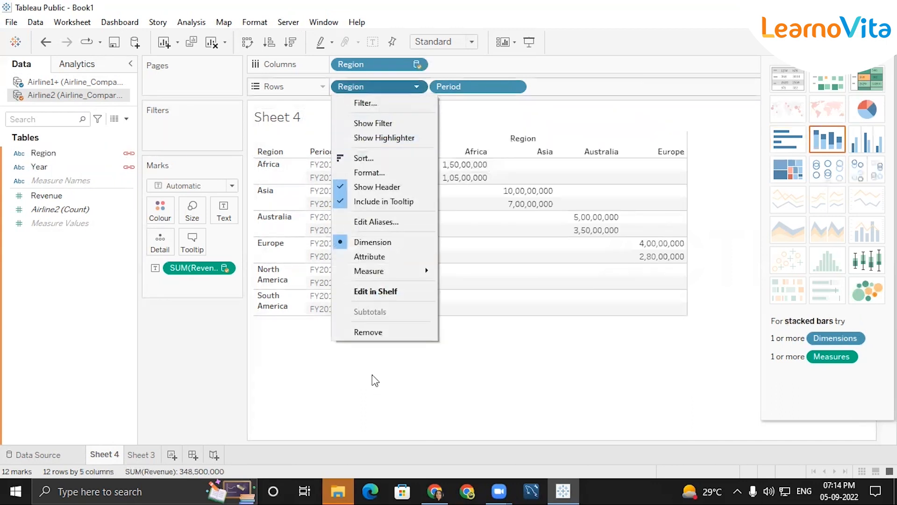
click(367, 331)
drag(364, 63, 378, 85)
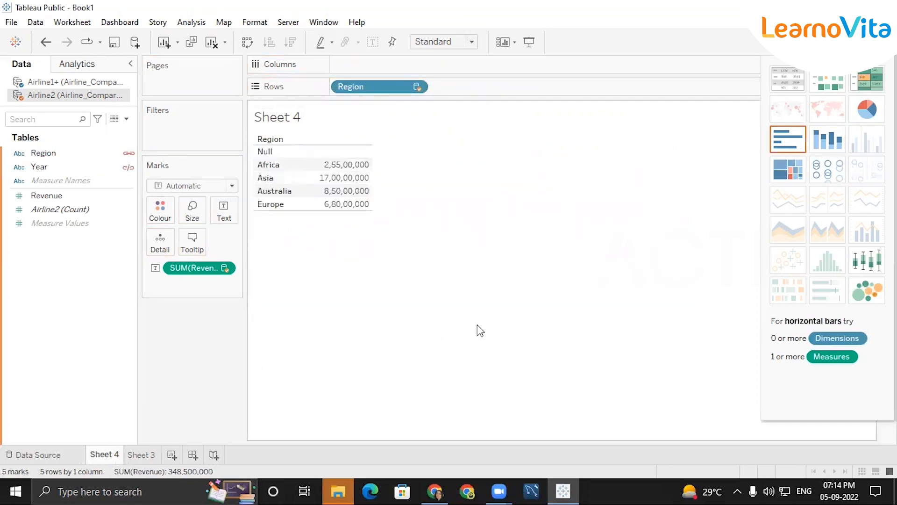
click(796, 146)
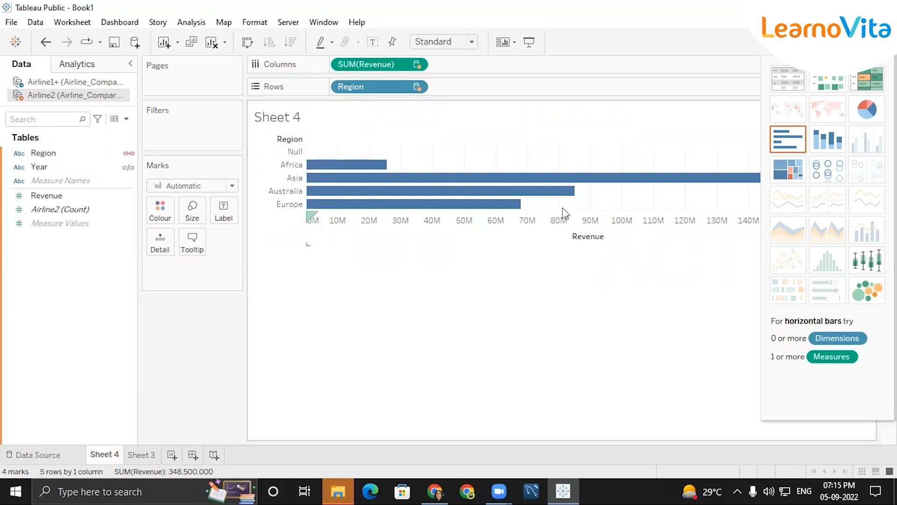
Close Show Me and check the link status of Region and Year in Airline2
click(865, 42)
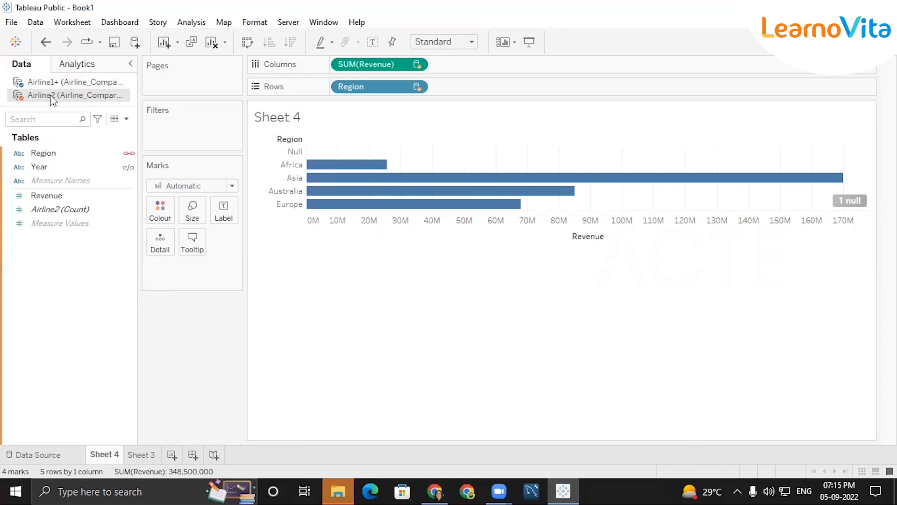
click(122, 154)
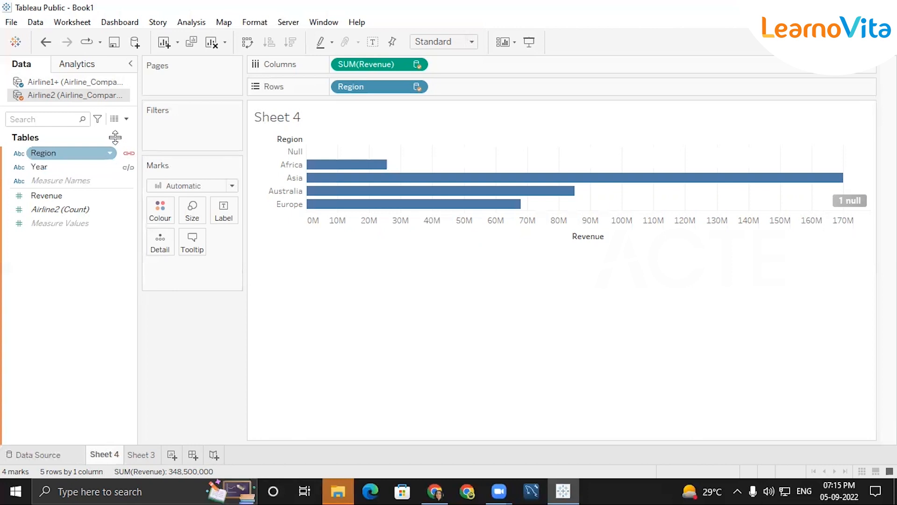
click(121, 169)
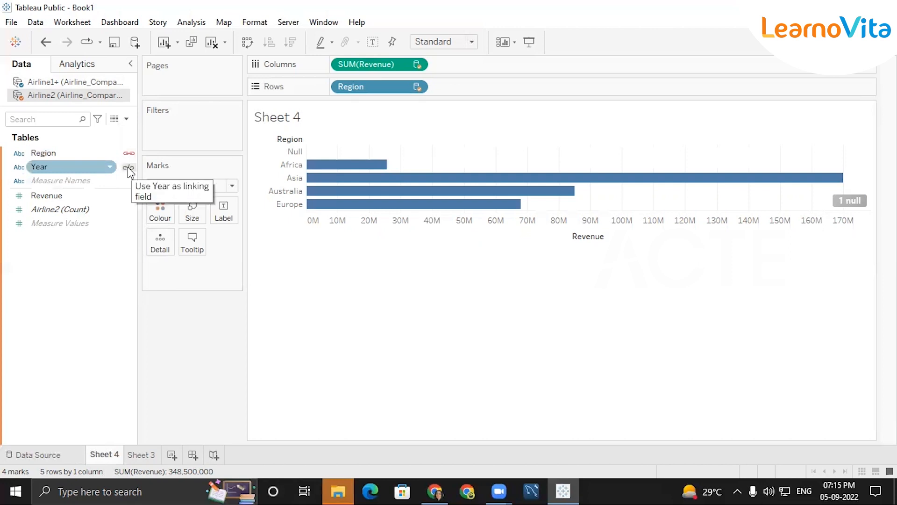
Hide the 1 null indicator and confirm Year is now linked in Airline2
right_click(849, 204)
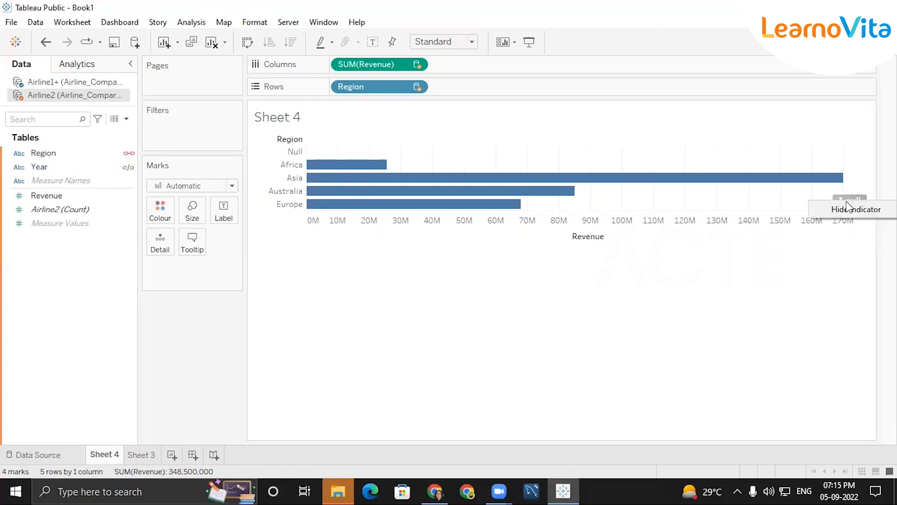
click(845, 207)
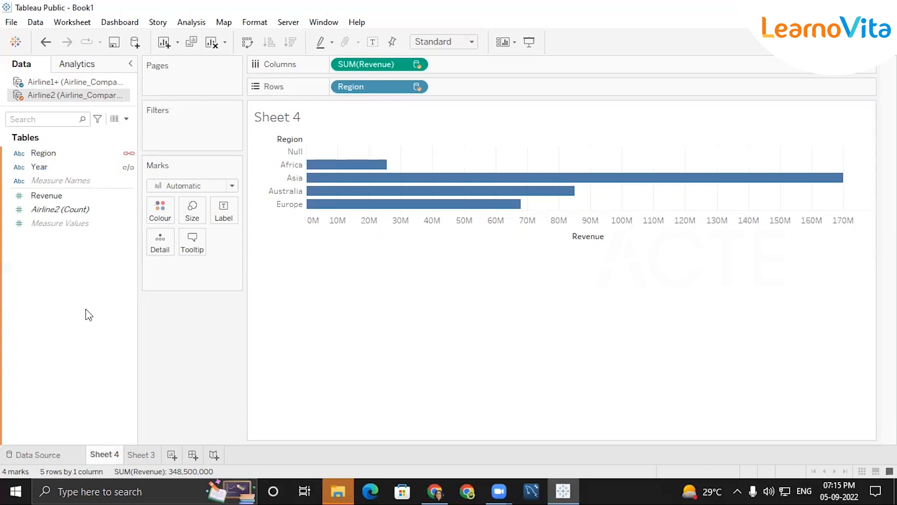
click(67, 81)
click(68, 95)
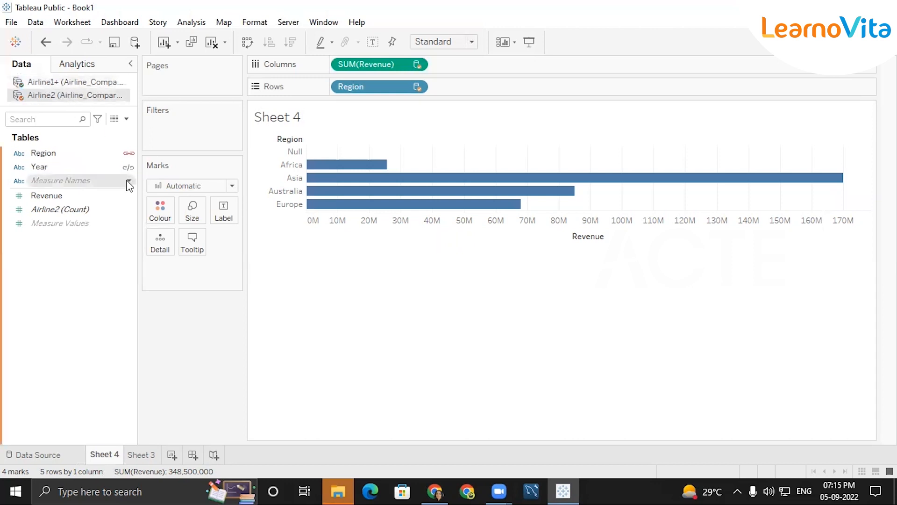
Add Airline2's Year to Rows after Region, splitting each bar into FY2015 and FY2016
double_click(57, 166)
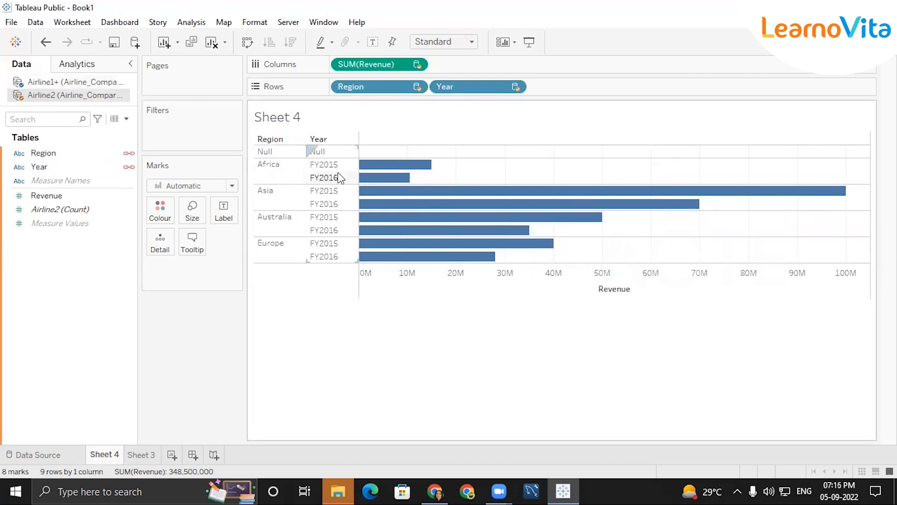
mouse_move(392, 177)
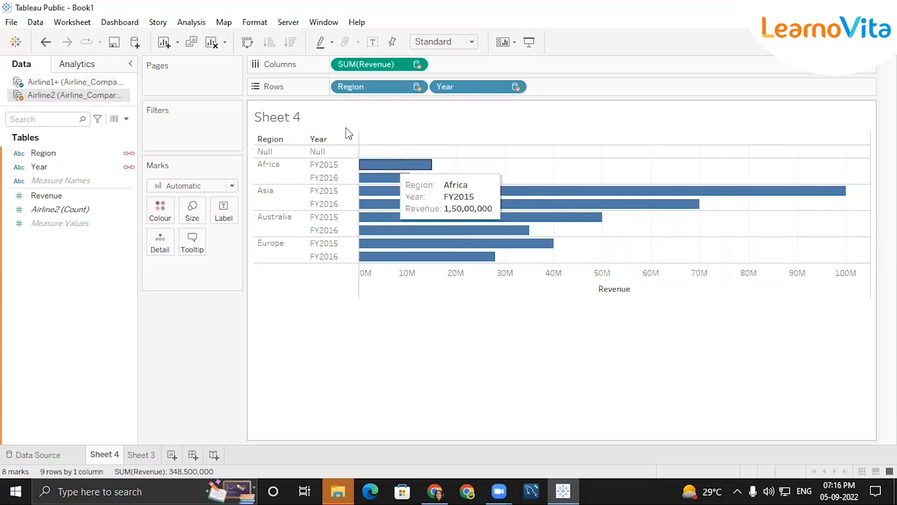